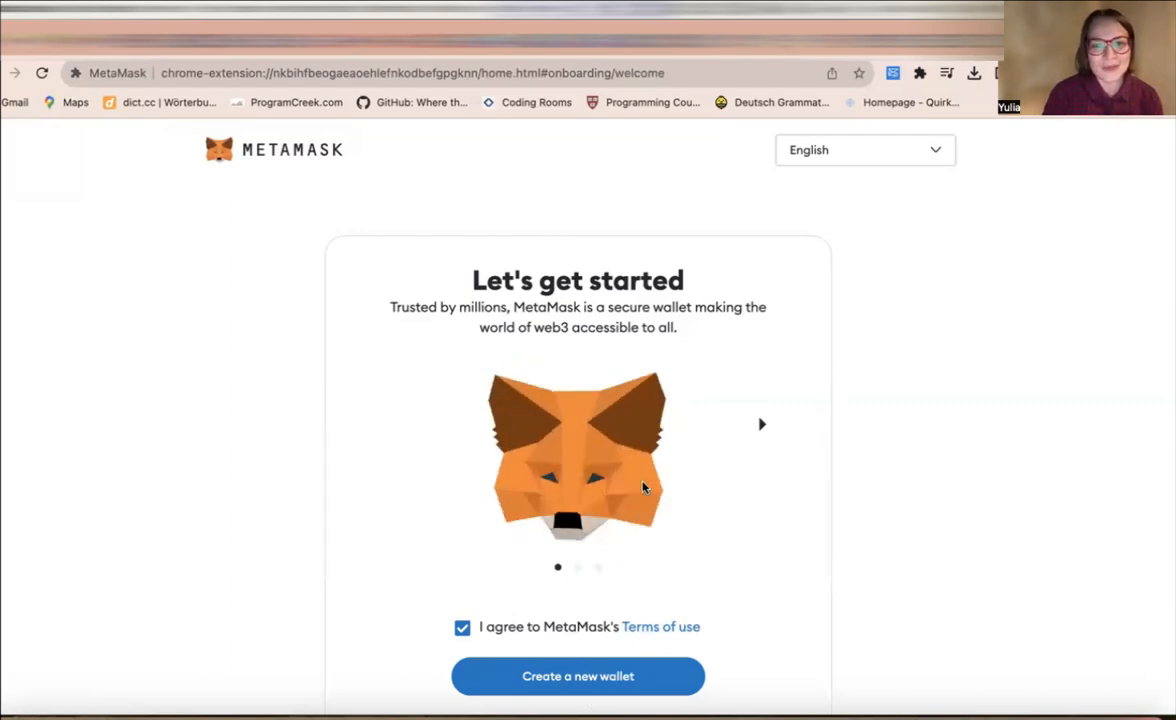
Advance the onboarding carousel two slides to reach 'Say hello to your wallet'
left_click(764, 430)
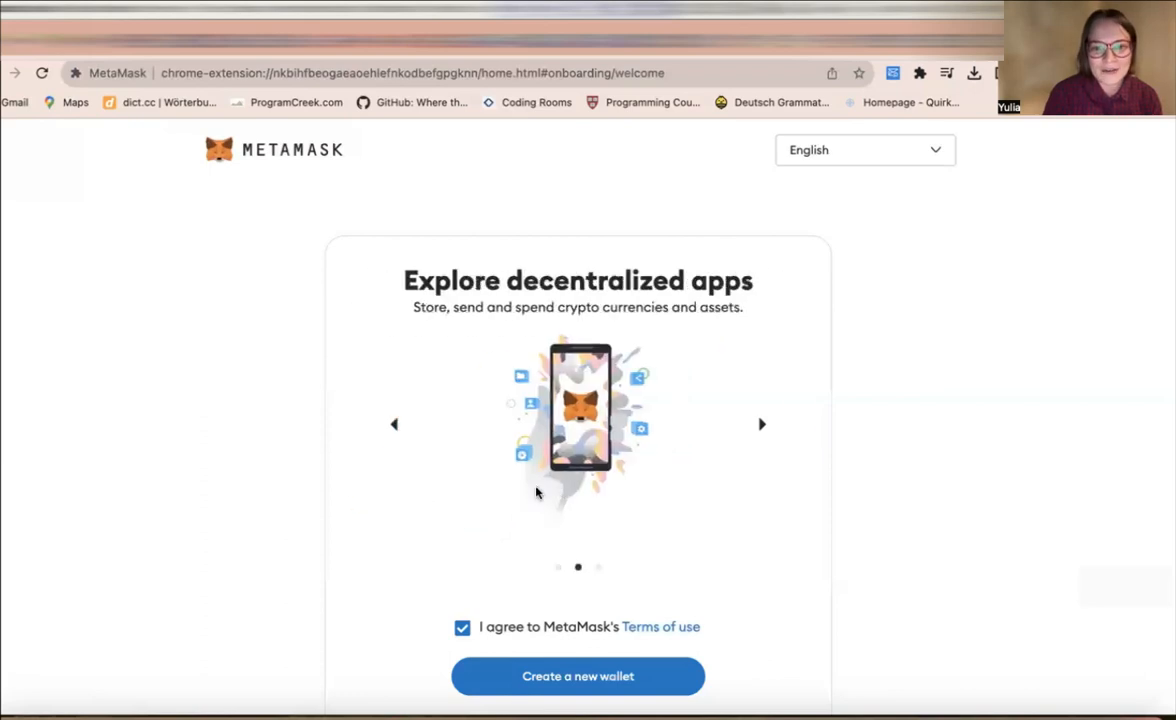
scroll(585, 378, "down", 1)
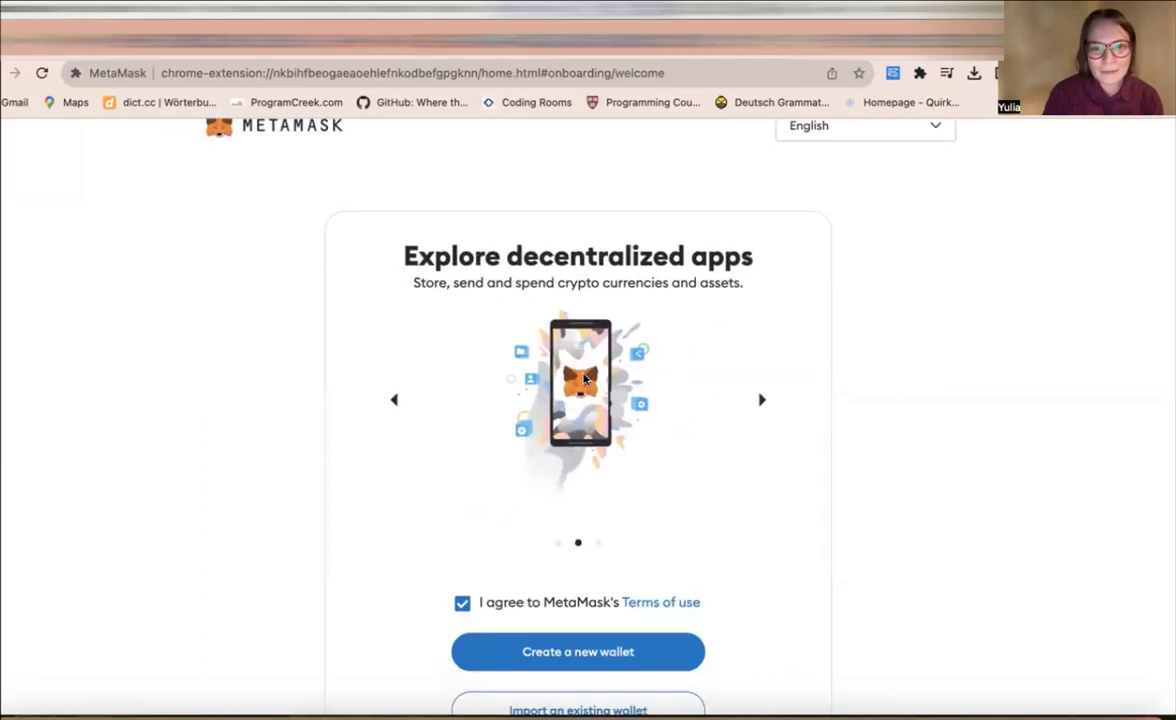
left_click(761, 402)
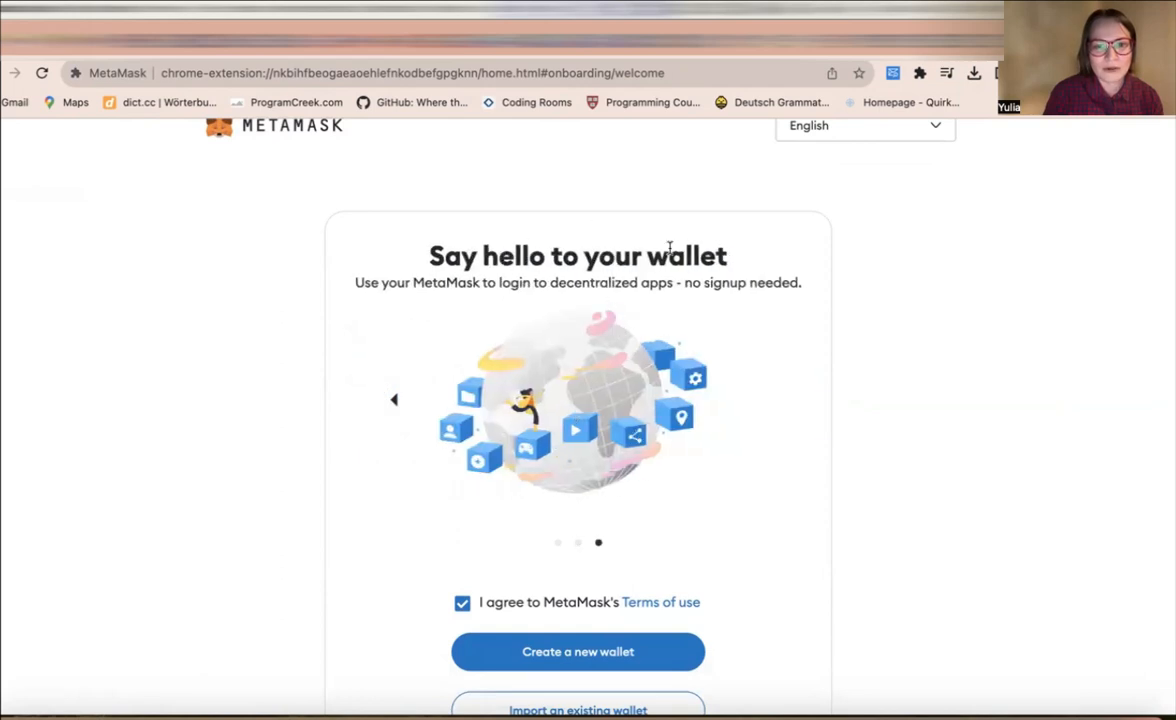
scroll(713, 519, "down", 2)
scroll(713, 519, "up", 2)
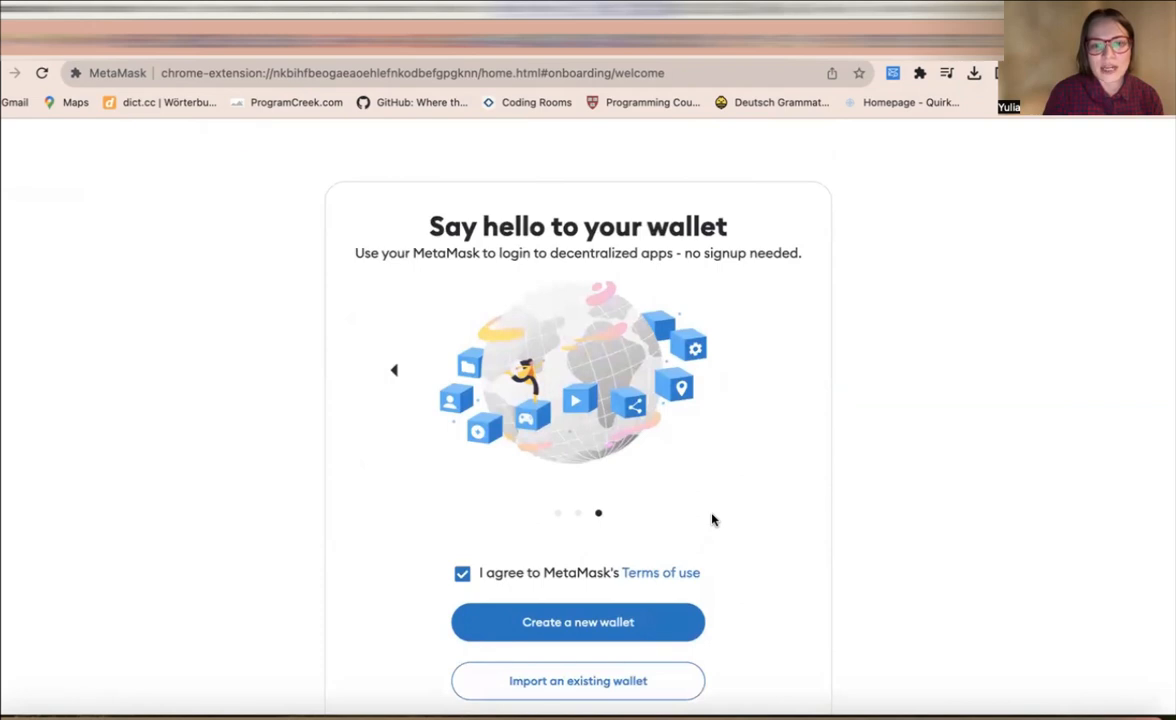
Choose Create a new wallet and agree to MetaMask's usage-data collection terms
left_click(600, 620)
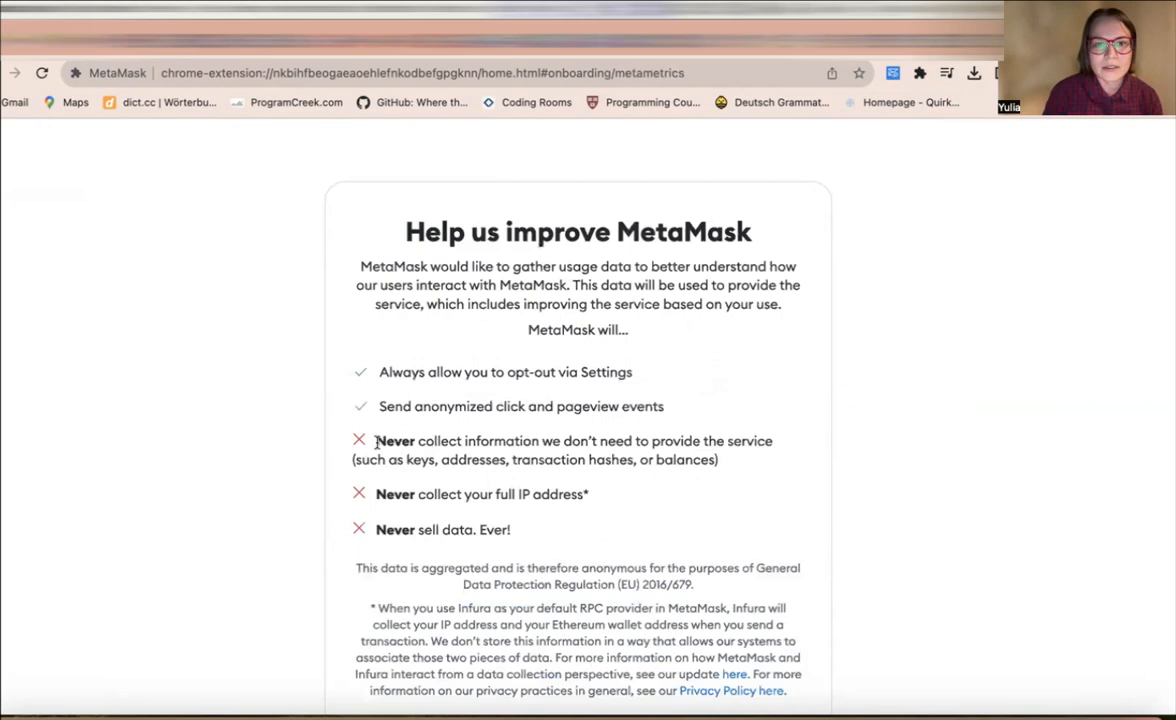
scroll(457, 500, "down", 3)
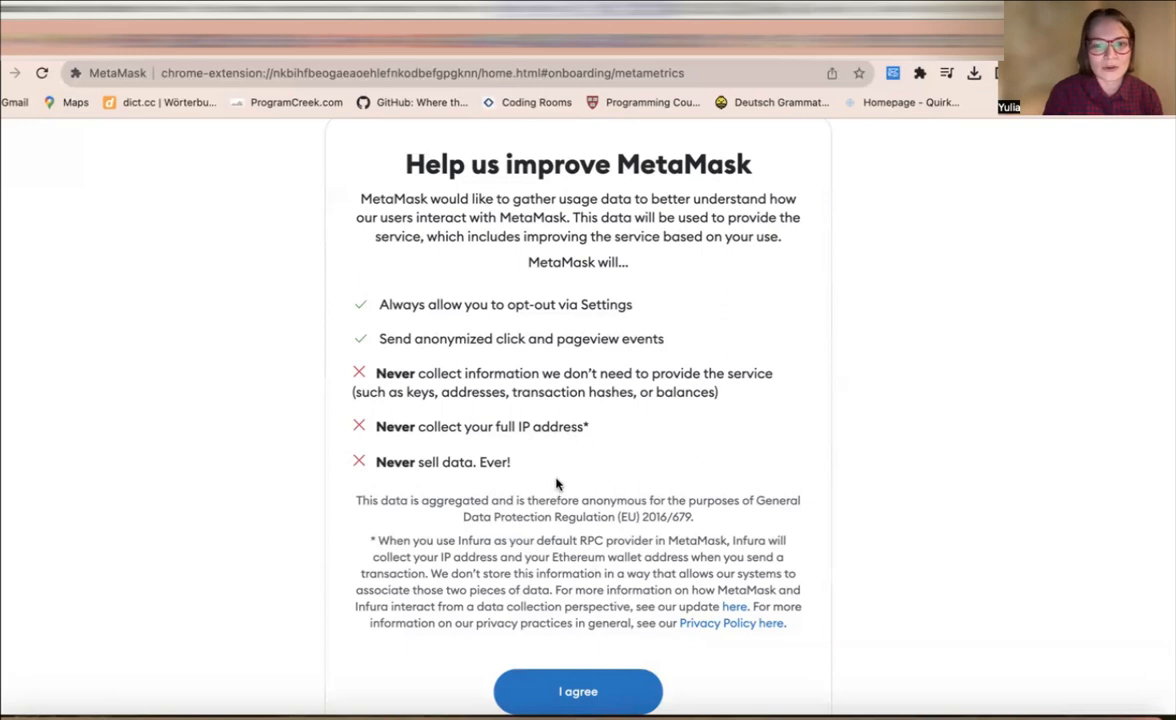
scroll(557, 482, "down", 1)
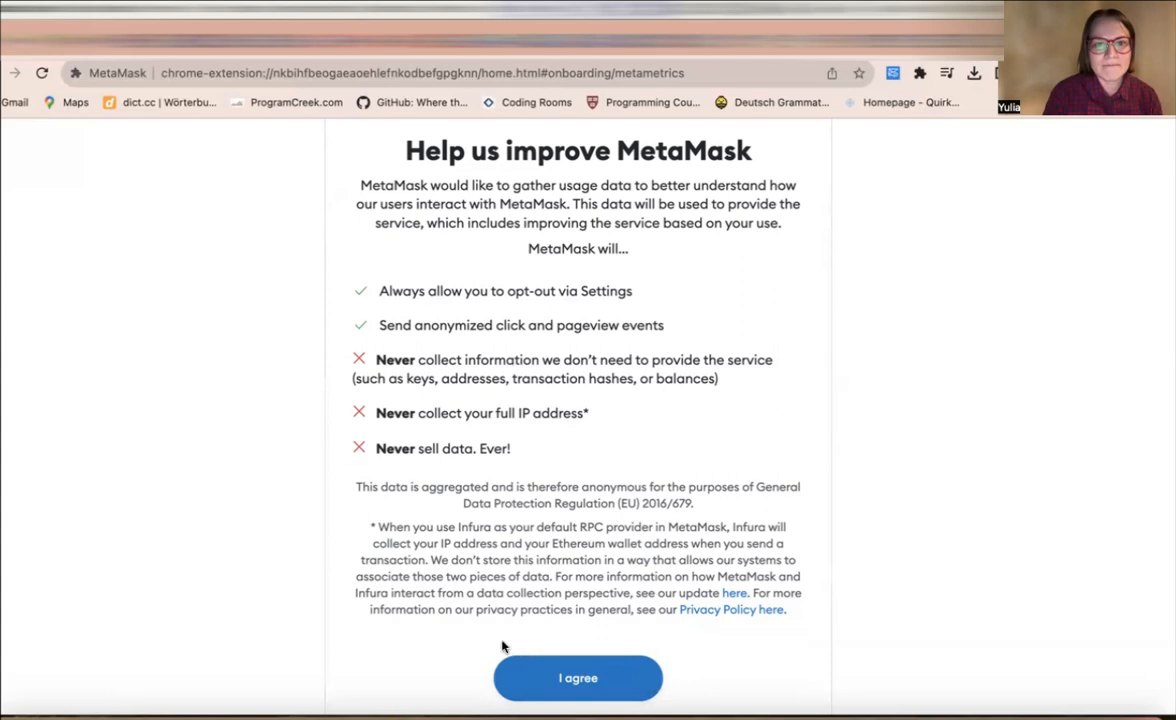
left_click(610, 681)
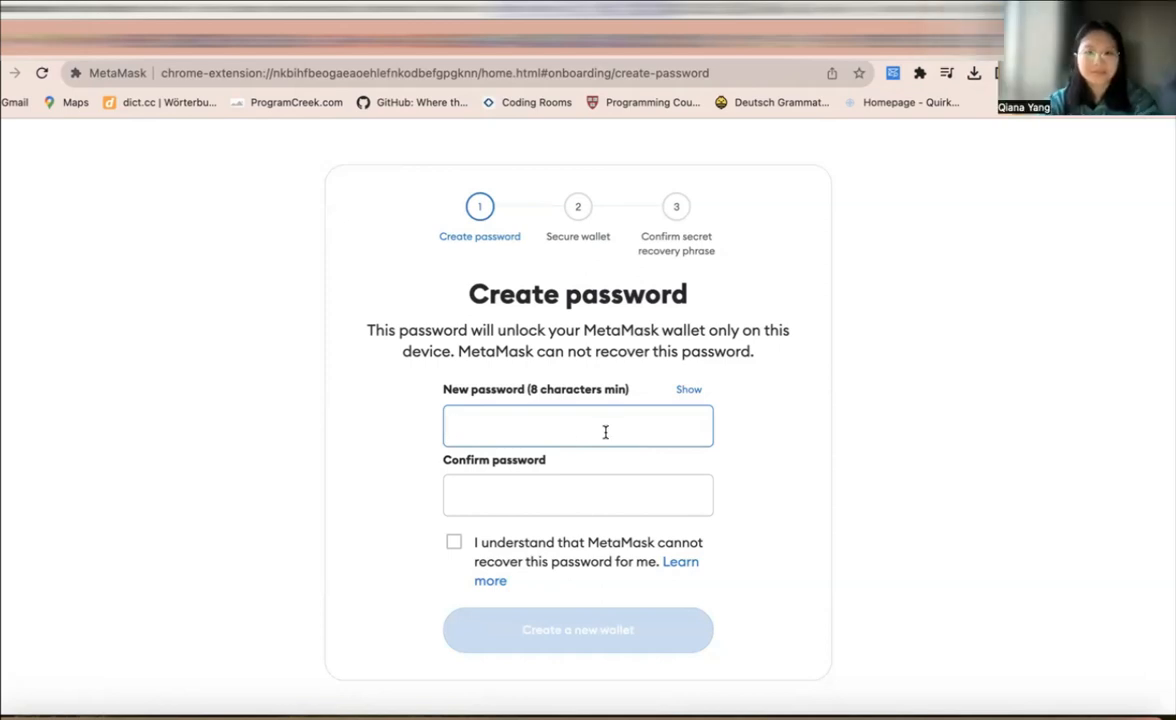
Enter a new wallet password, replacing the weak first attempt with one rated Strong
type("•••")
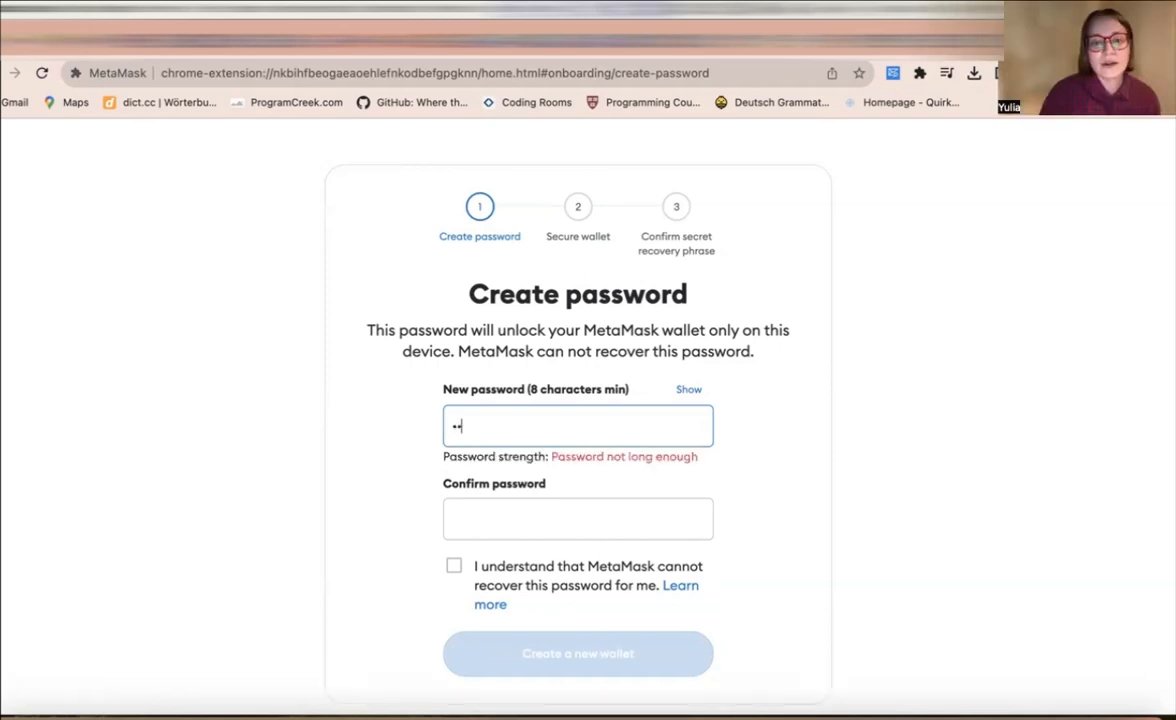
type("•••")
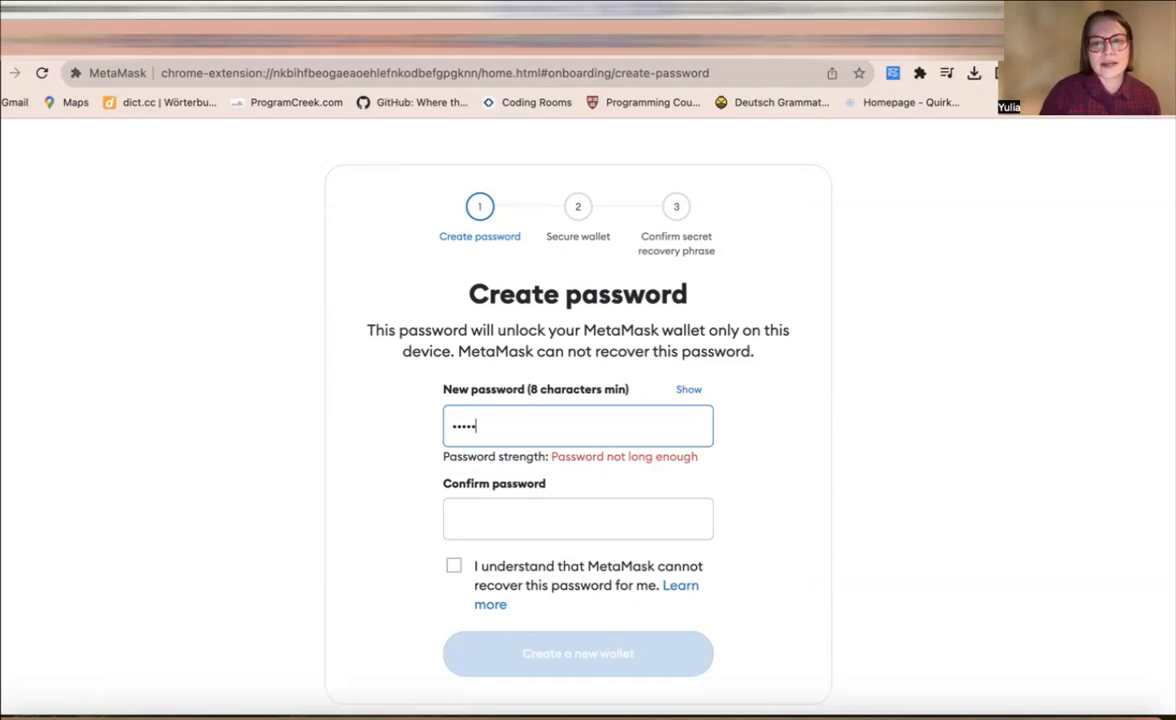
type("••")
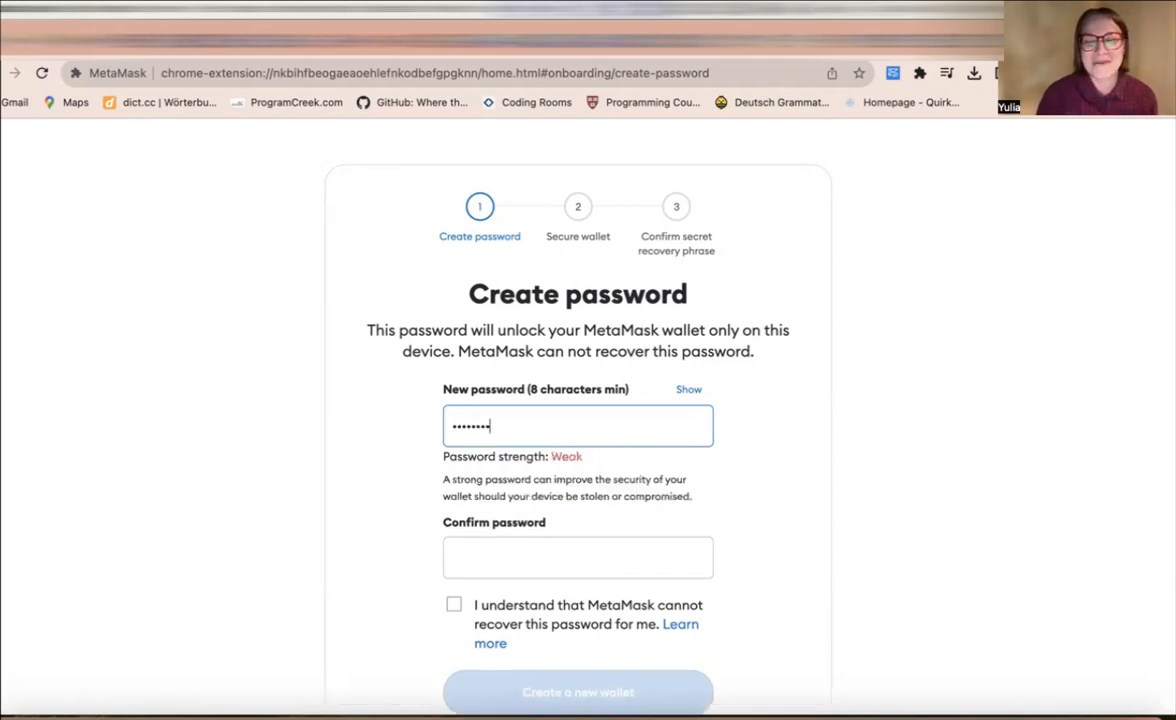
left_click_drag(575, 425, 381, 408)
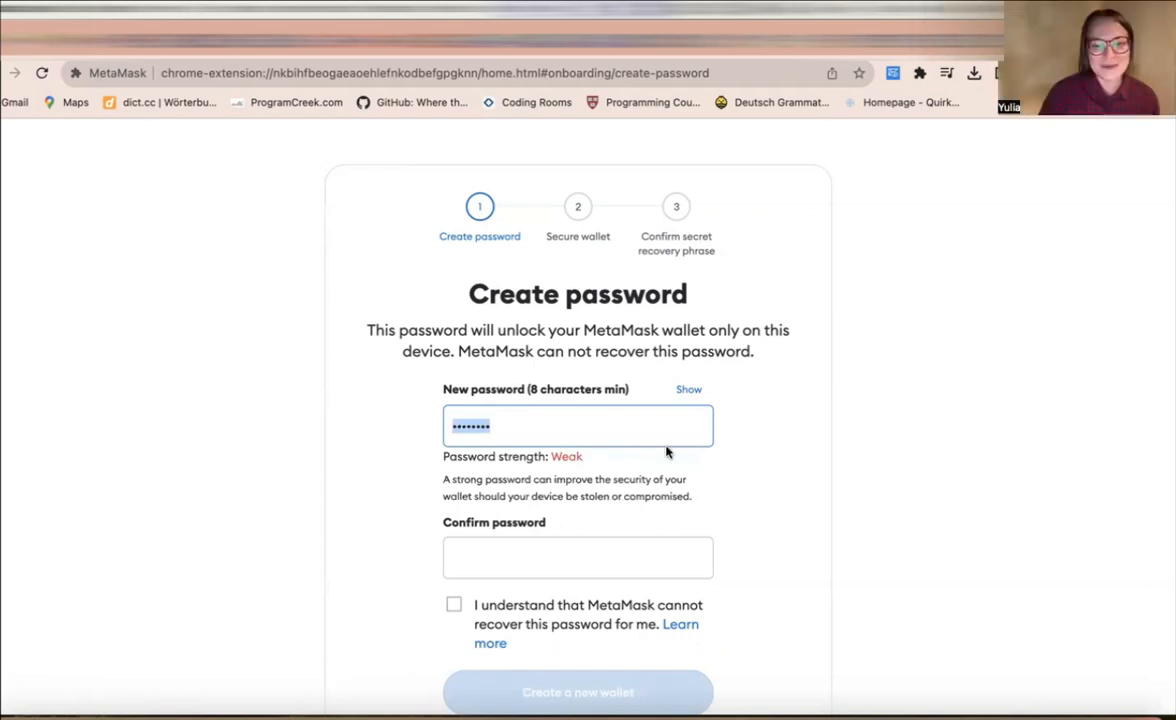
key("BackSpace")
type("•••••••••••••")
Retype the password to confirm it, accept the no-recovery acknowledgement, and create the wallet
left_click(662, 525)
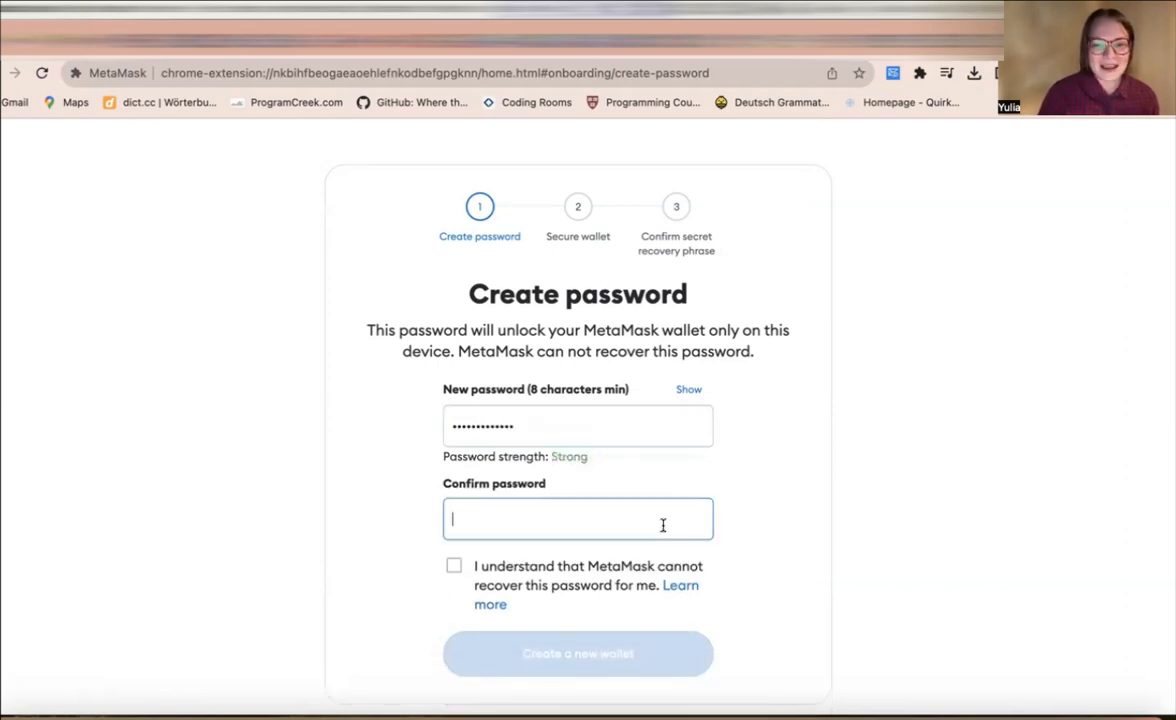
type("•••••")
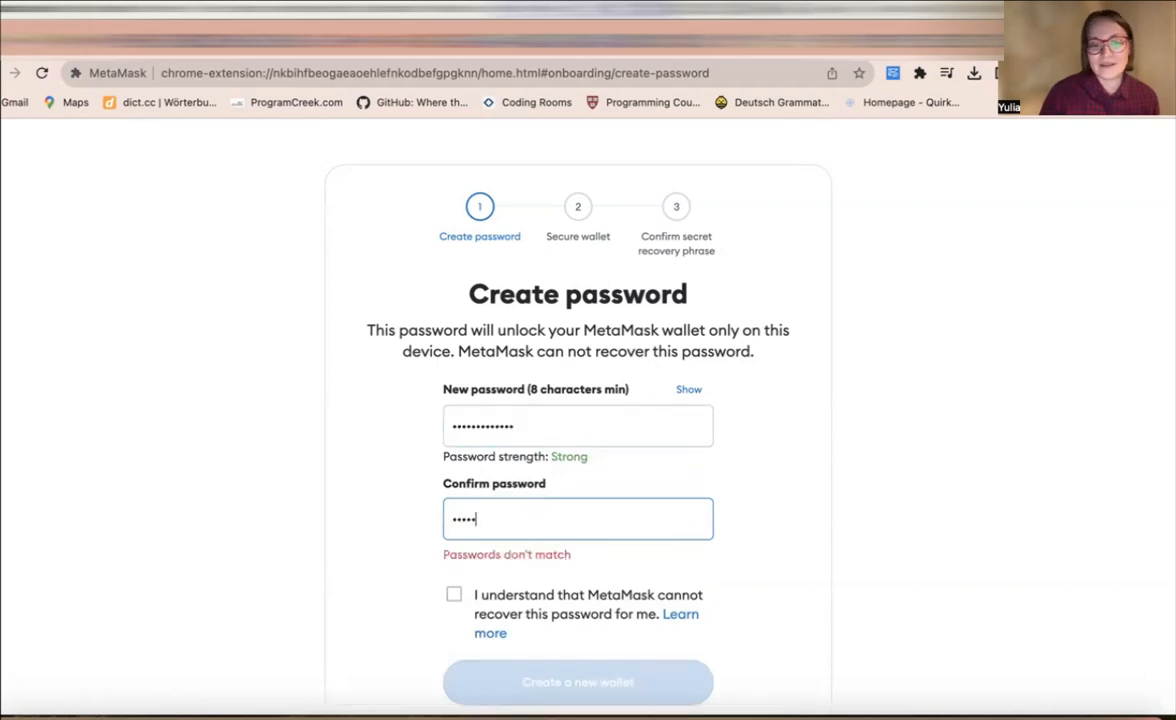
type("••••••••")
scroll(631, 527, "down", 1)
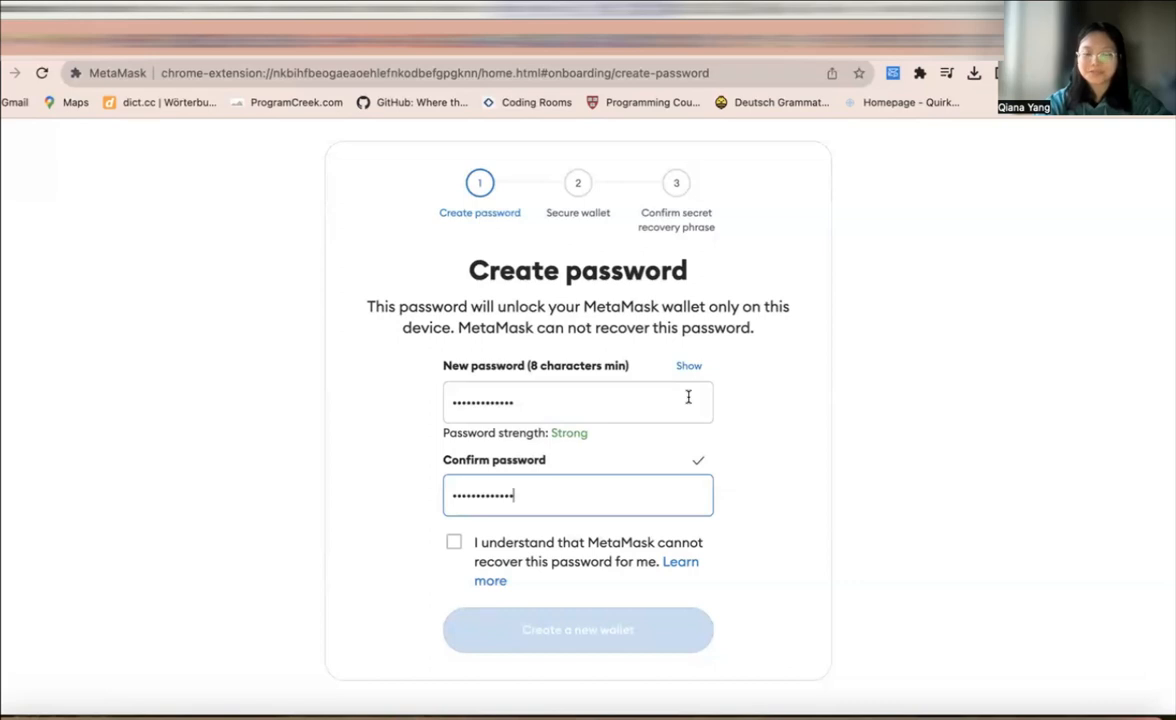
left_click(455, 546)
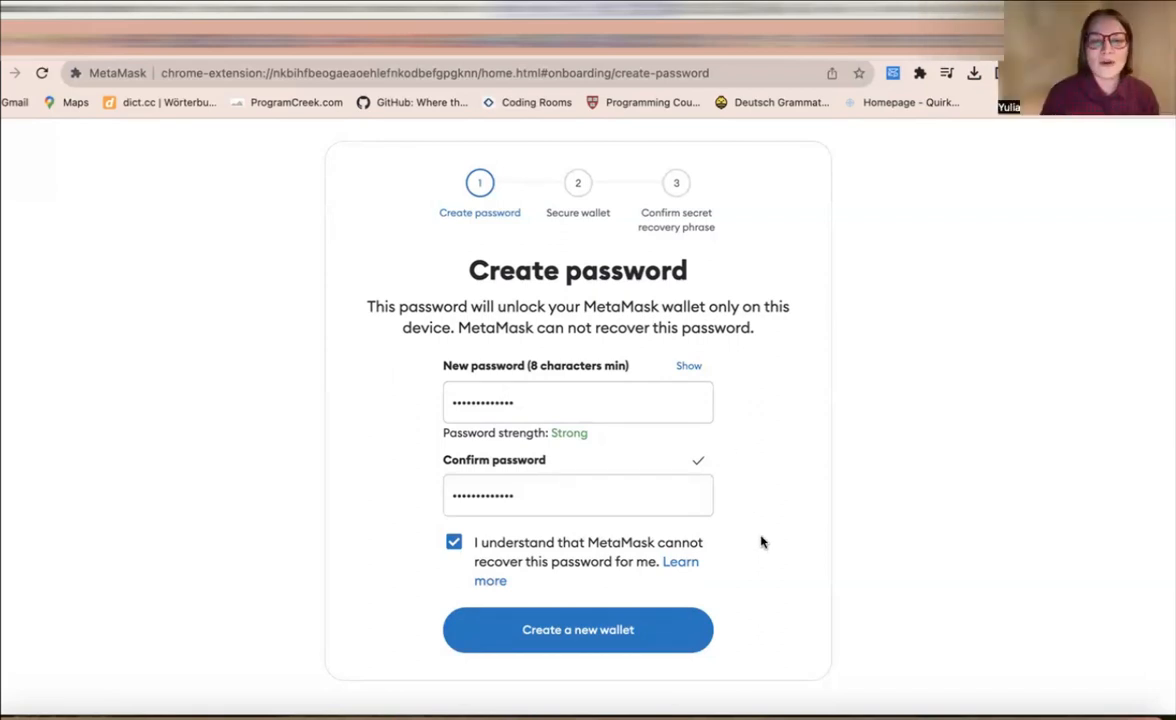
left_click(661, 629)
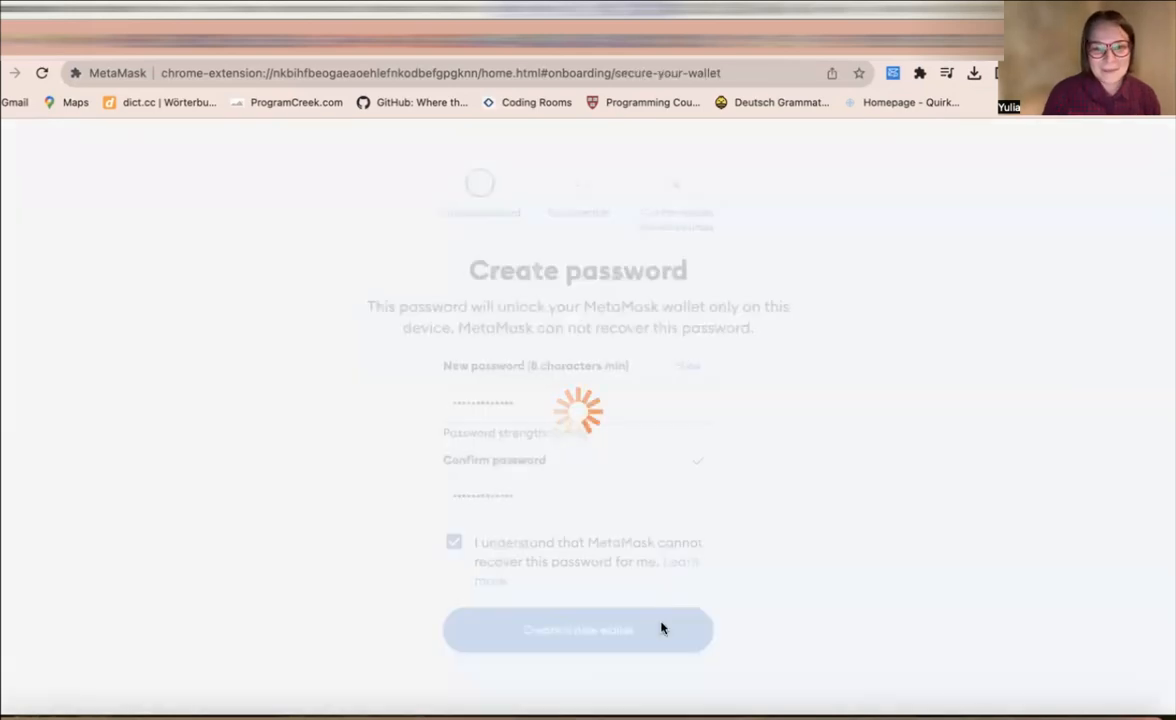
Scroll through the Secure your wallet page and its Secret Recovery Phrase explainer video
scroll(331, 336, "down", 1)
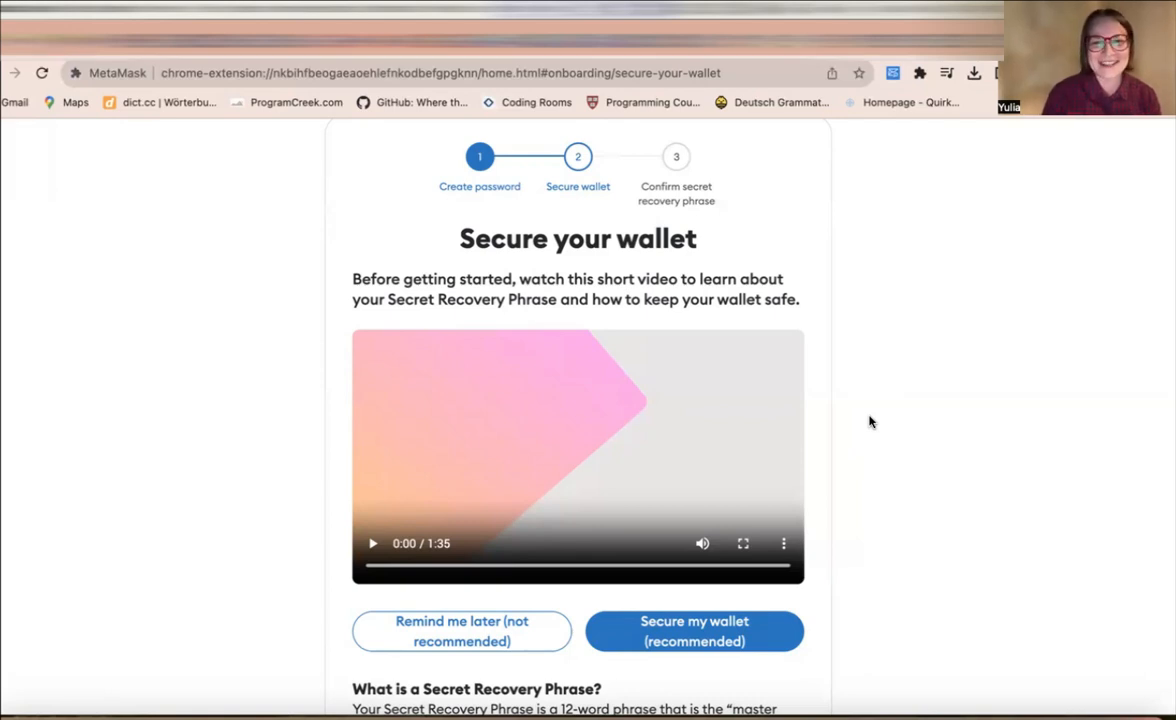
scroll(869, 421, "down", 1)
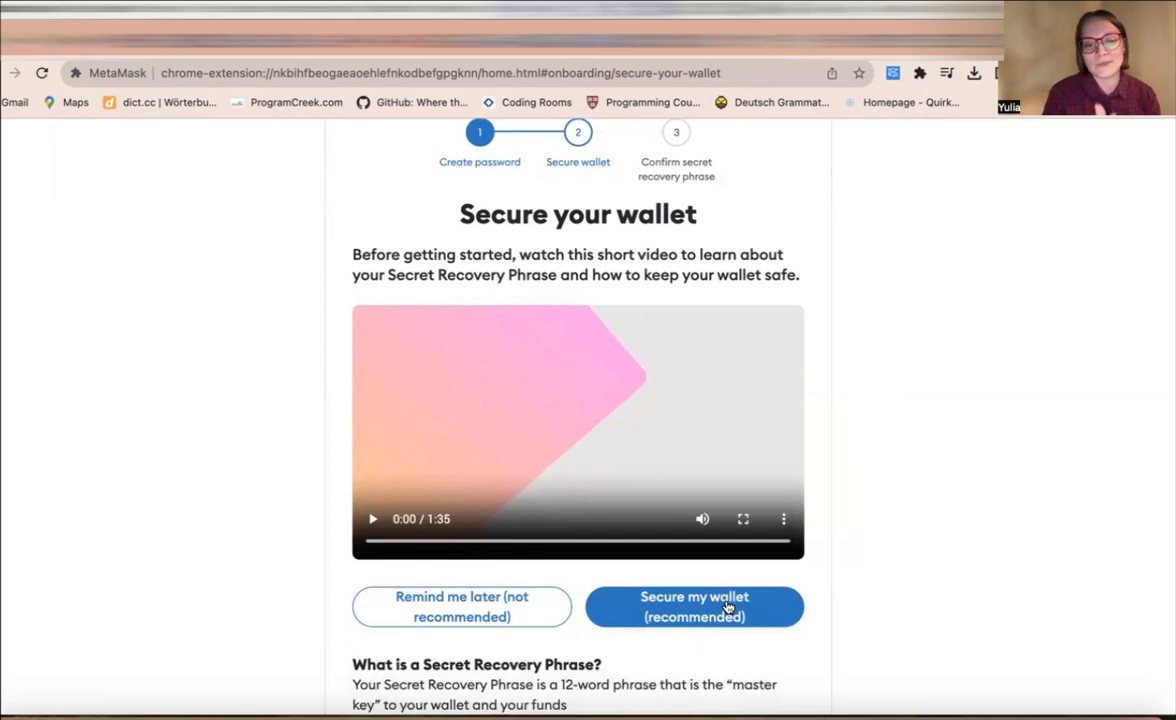
scroll(728, 606, "up", 1)
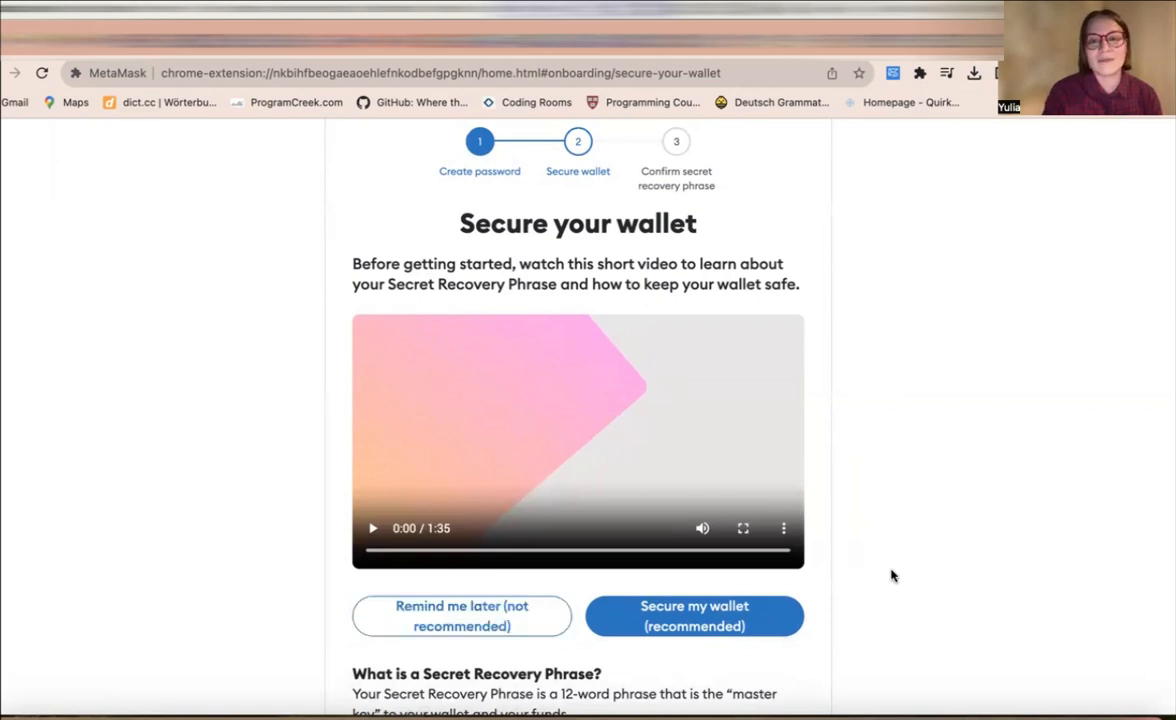
scroll(859, 621, "down", 2)
scroll(859, 621, "down", 3)
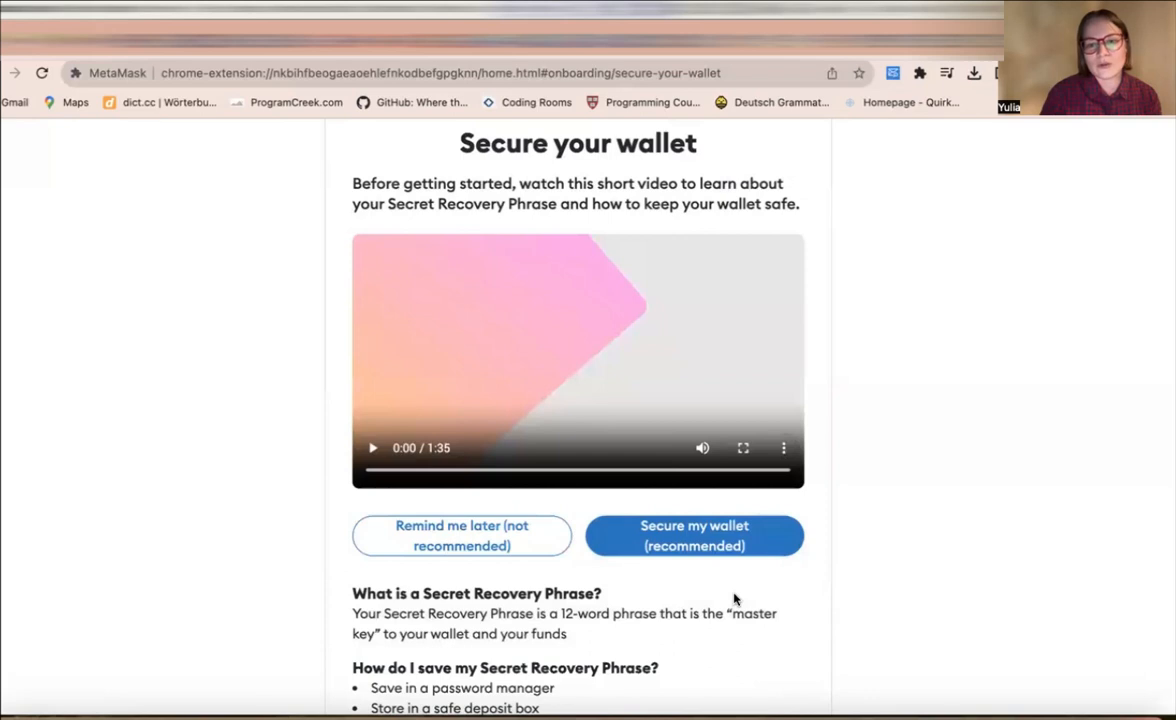
scroll(735, 598, "down", 1)
Read the recovery phrase storage tips and choose 'Secure my wallet (recommended)'
scroll(735, 598, "down", 2)
scroll(735, 598, "down", 4)
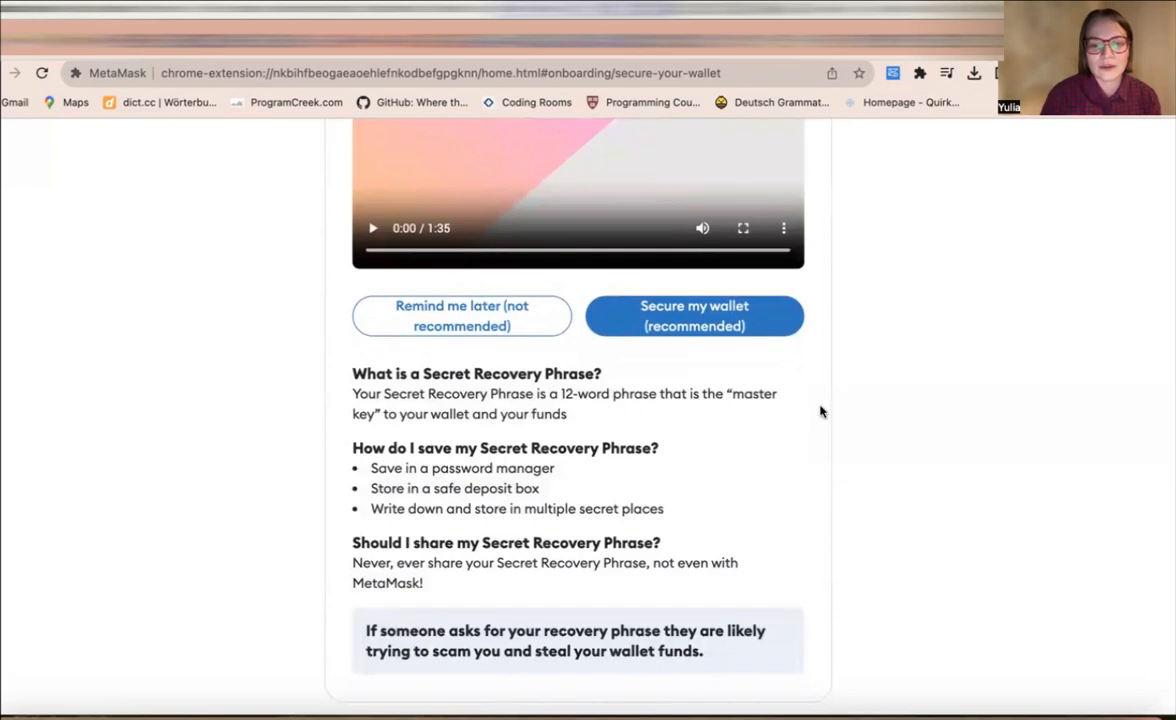
scroll(440, 437, "down", 1)
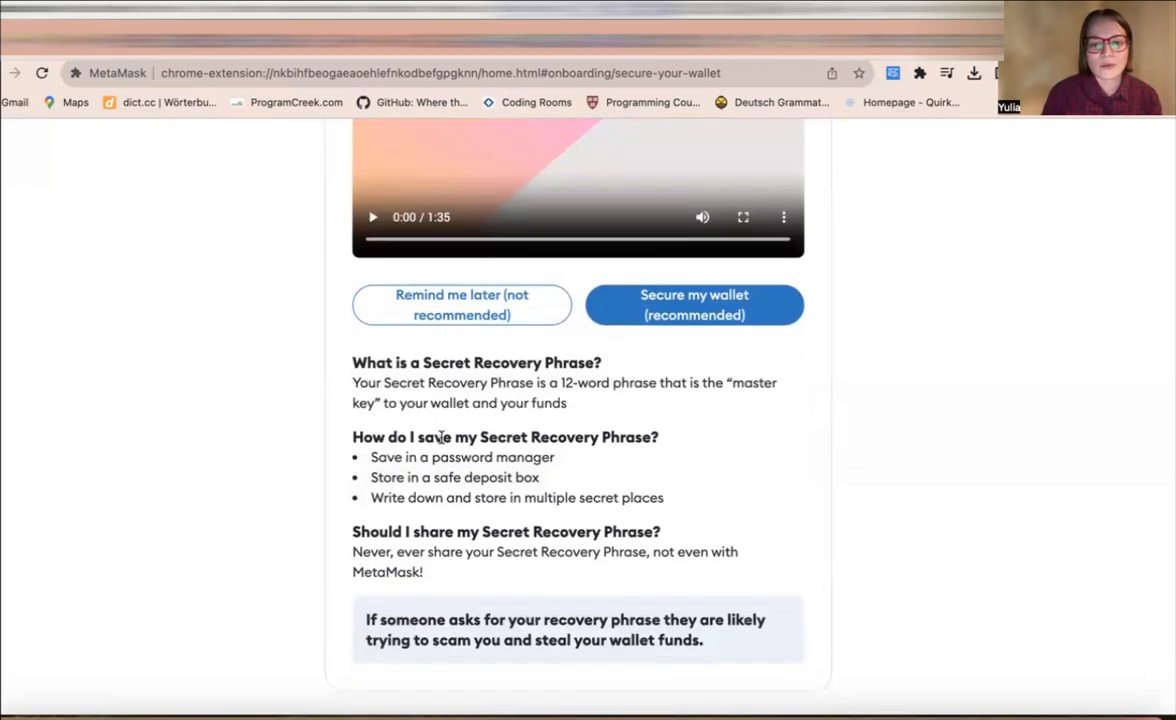
scroll(440, 437, "down", 1)
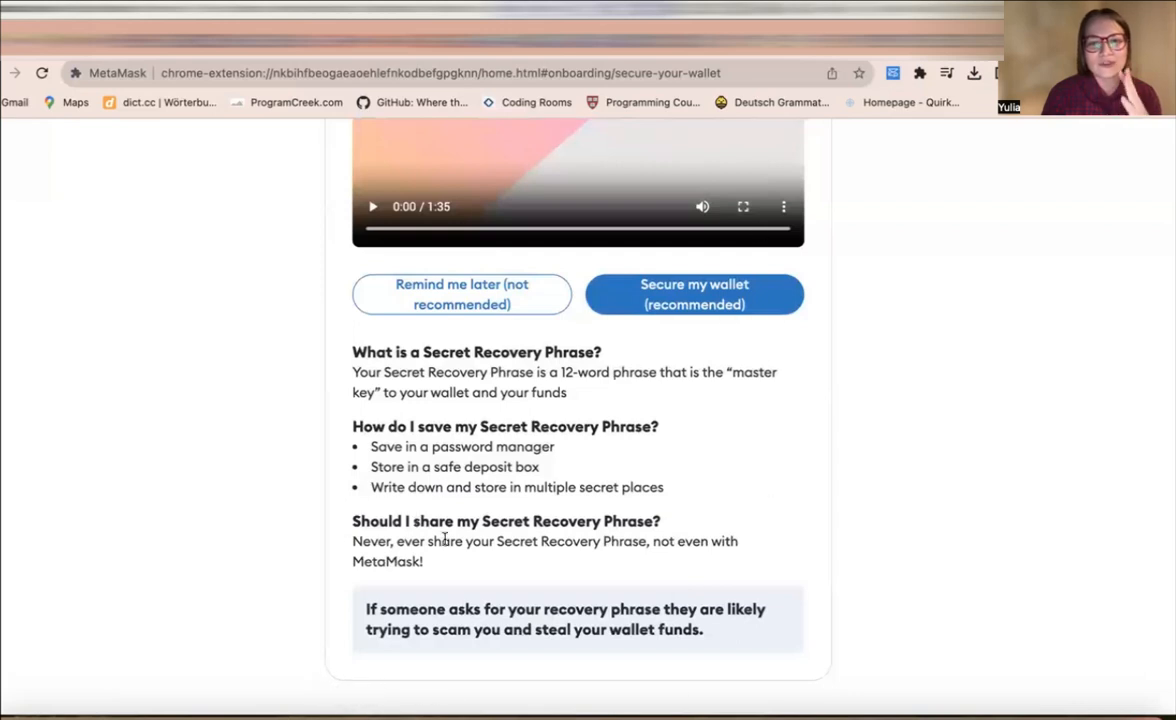
left_click_drag(380, 425, 685, 433)
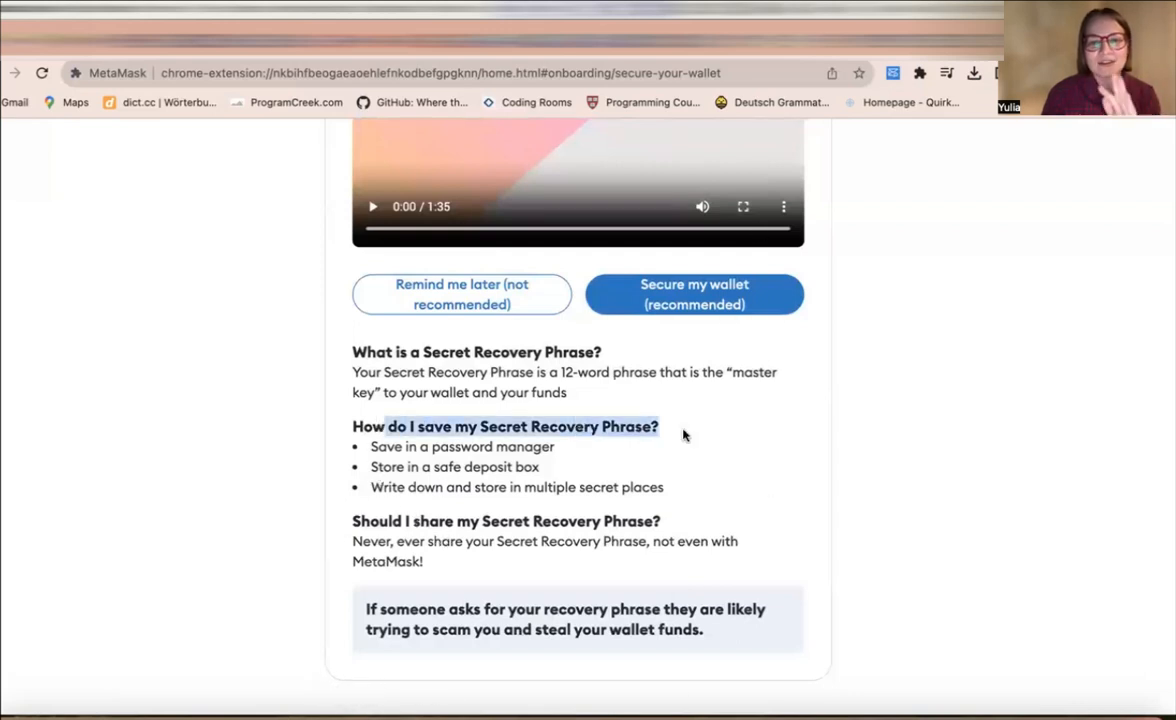
left_click(685, 433)
scroll(685, 433, "up", 1)
scroll(684, 433, "down", 1)
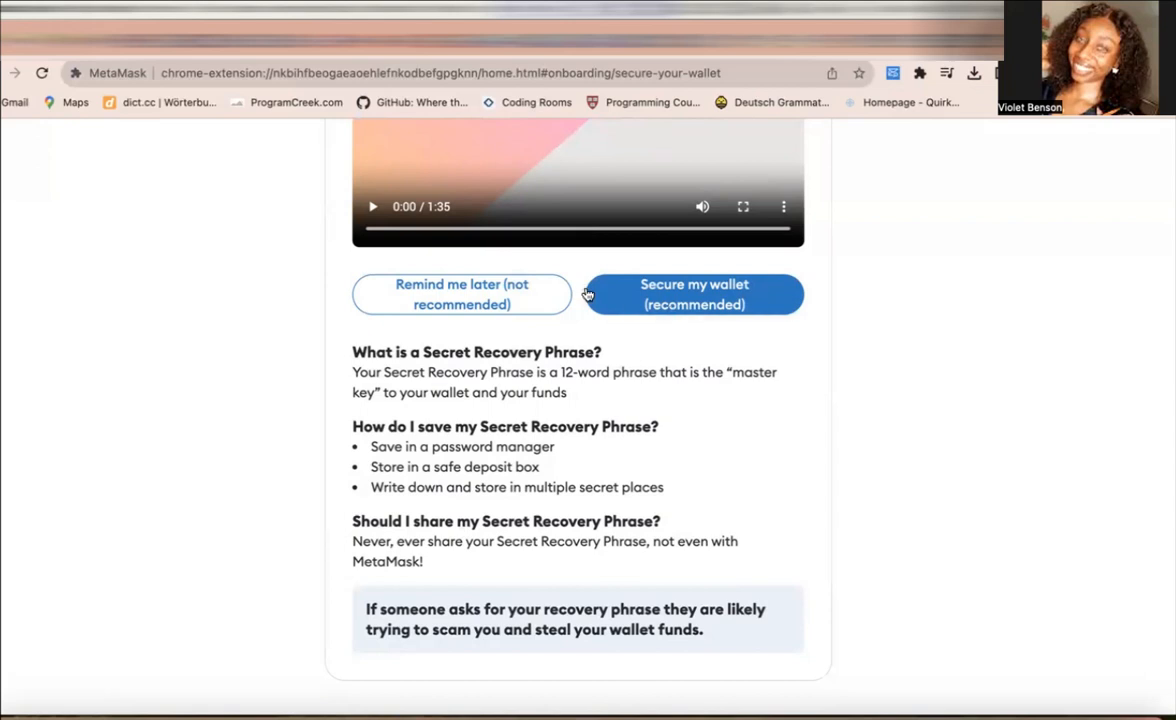
left_click(700, 303)
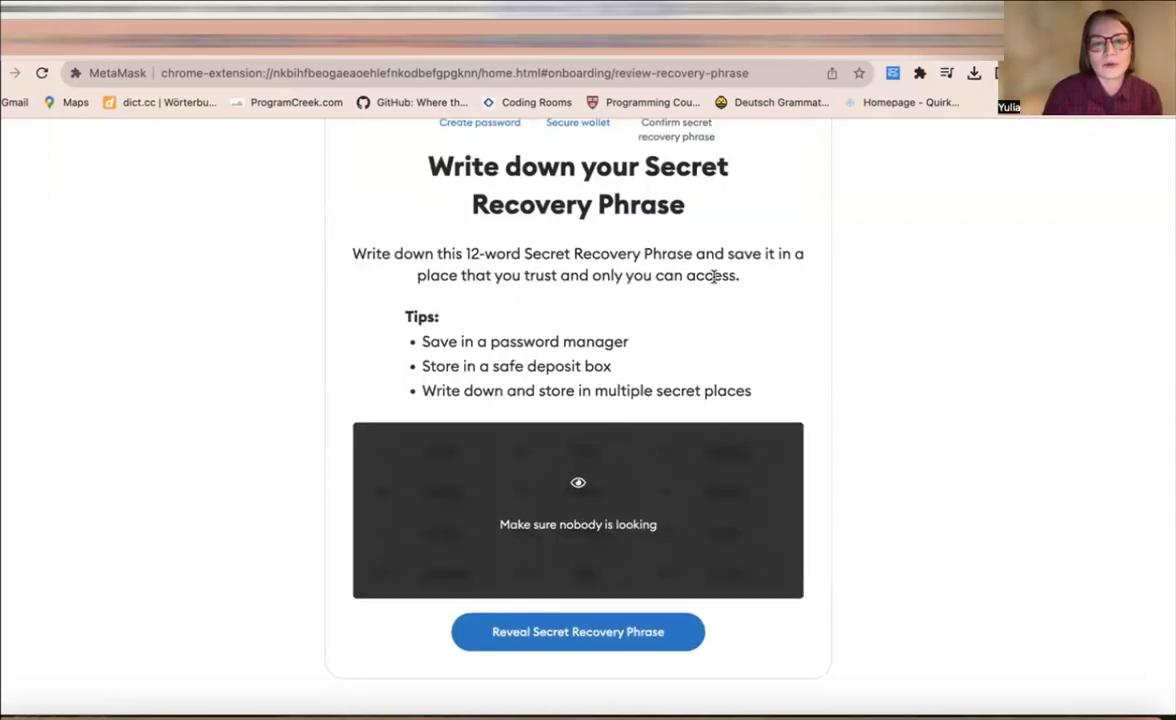
Scroll the Write down your Secret Recovery Phrase page until the Reveal button is visible
scroll(697, 323, "up", 3)
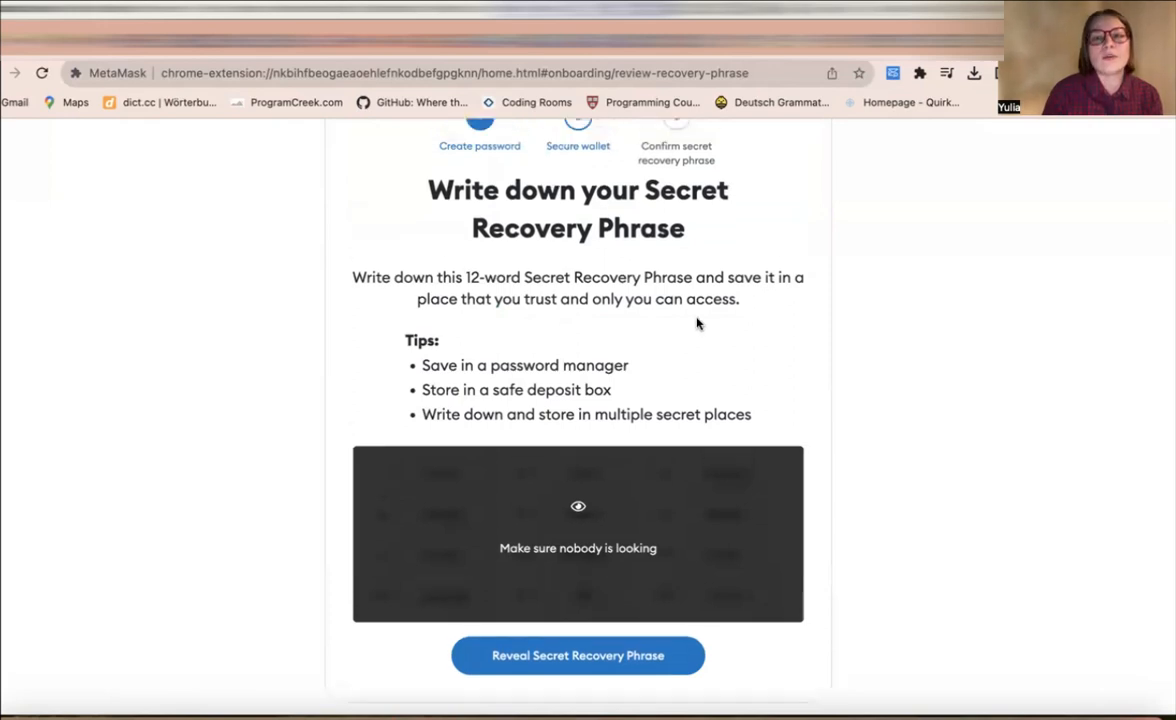
scroll(697, 320, "down", 3)
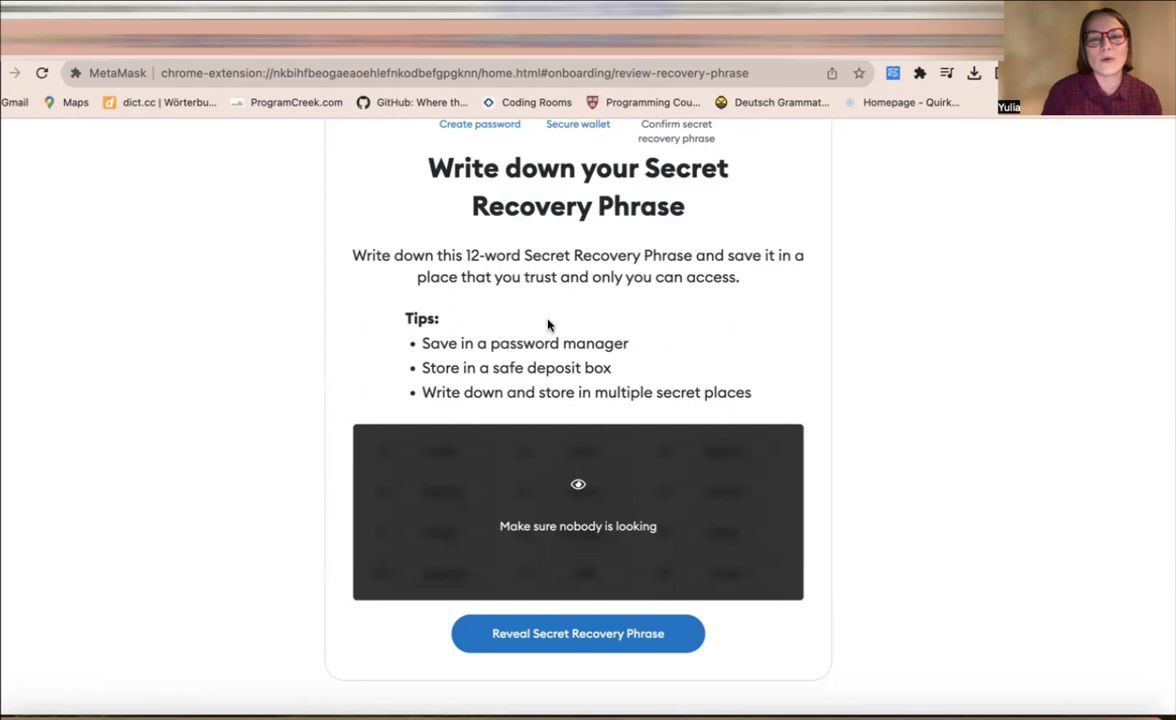
scroll(572, 290, "up", 3)
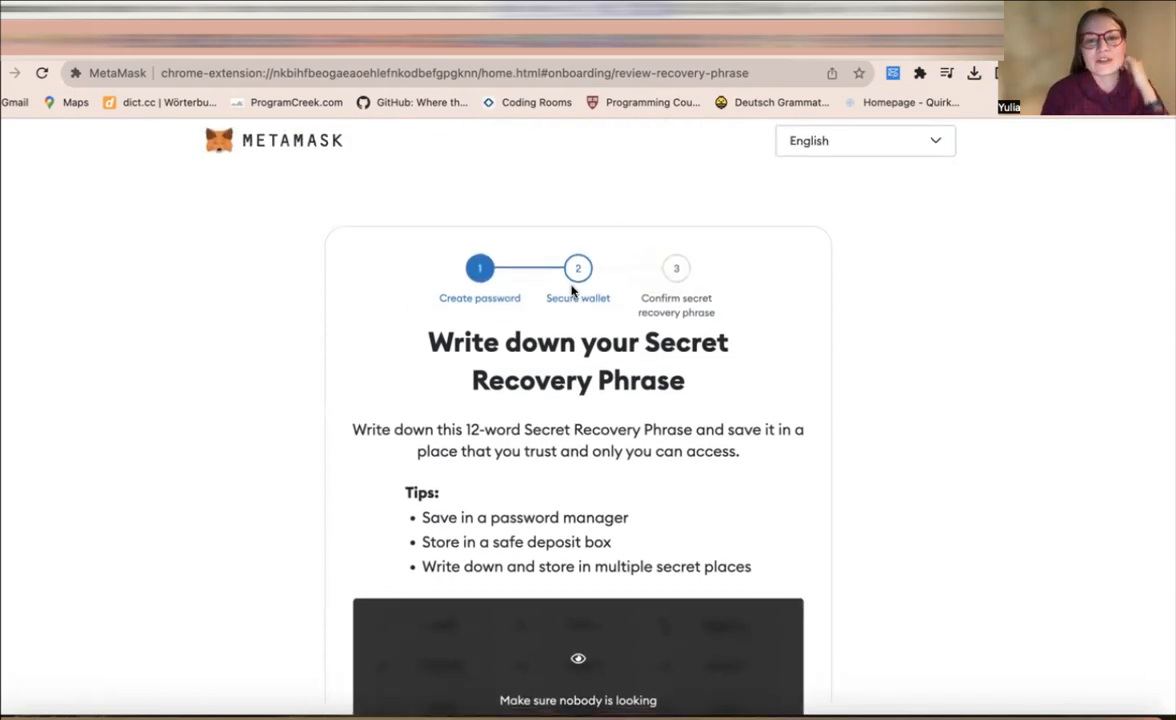
scroll(572, 290, "down", 2)
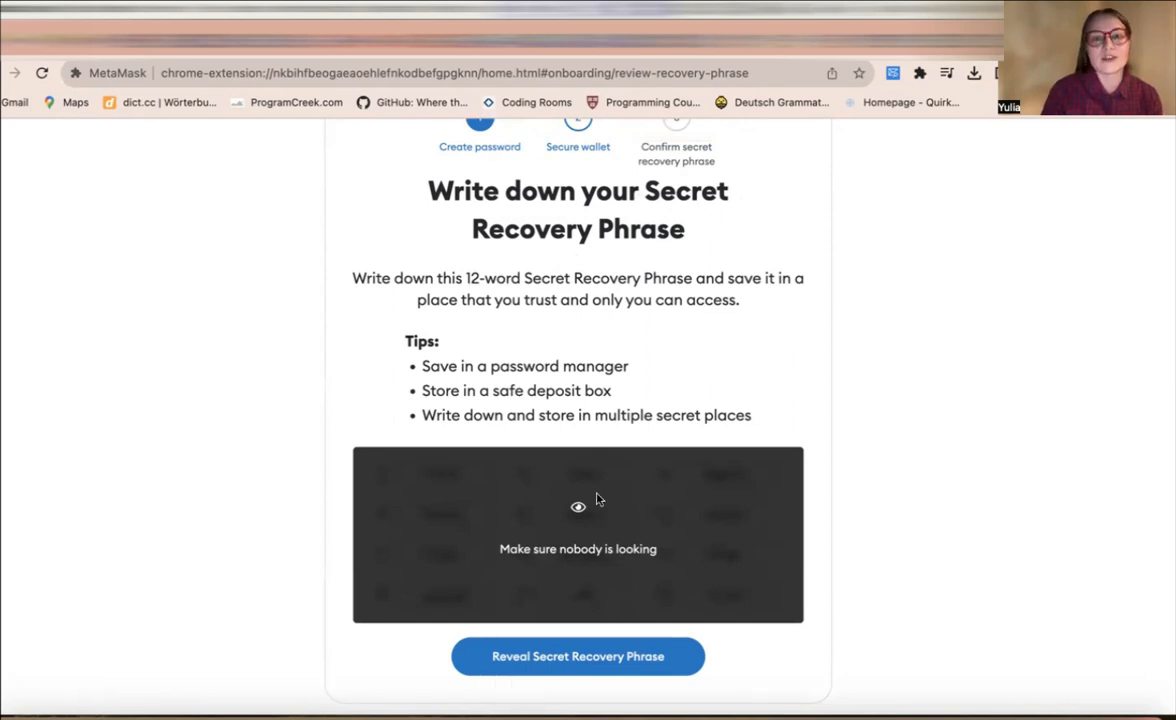
scroll(605, 581, "down", 1)
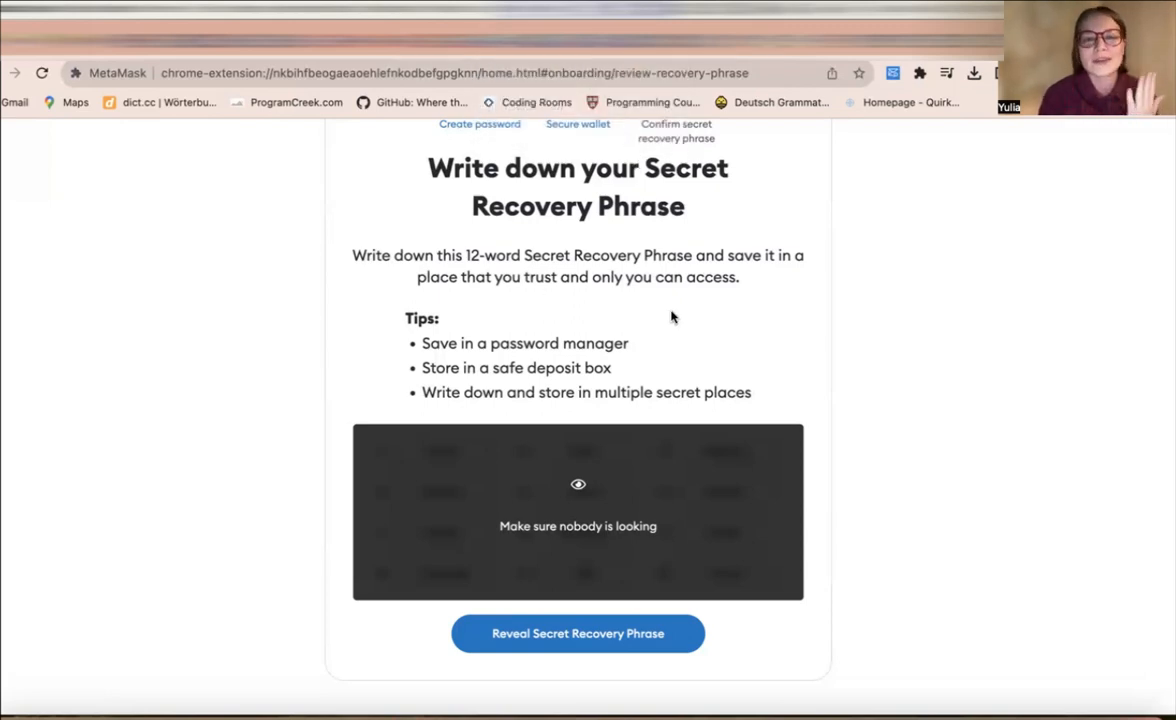
scroll(671, 317, "up", 1)
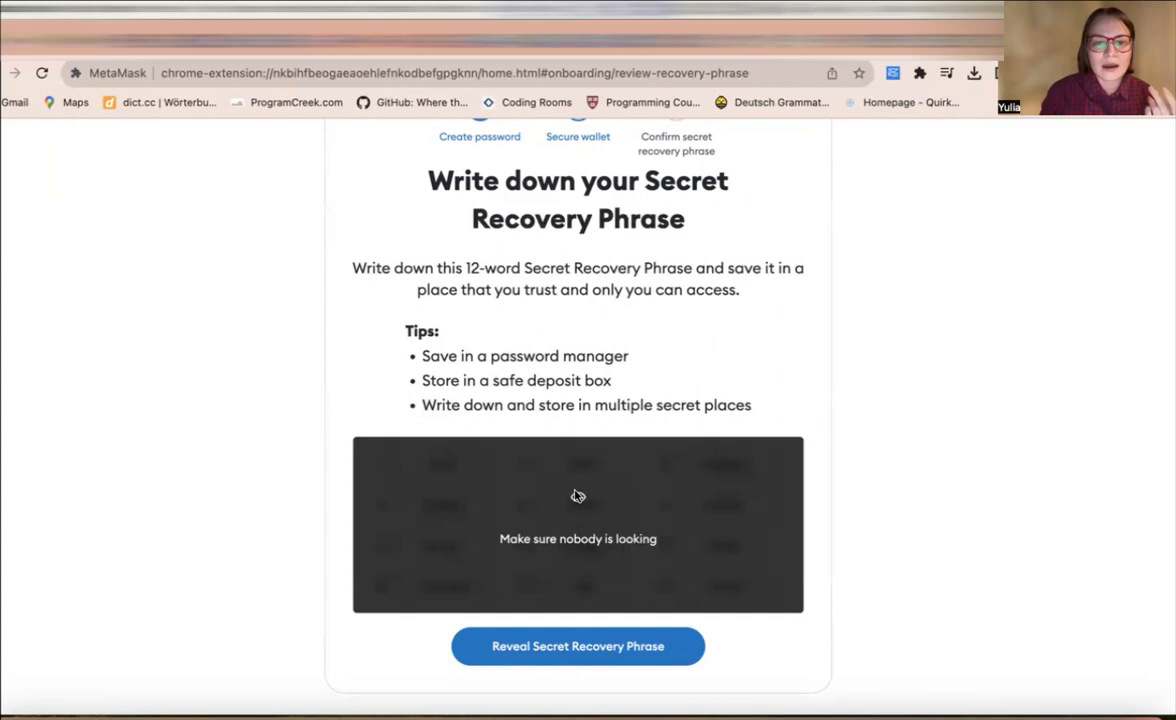
scroll(613, 658, "down", 1)
Reveal the hidden 12-word Secret Recovery Phrase and scroll down to review it
left_click(609, 641)
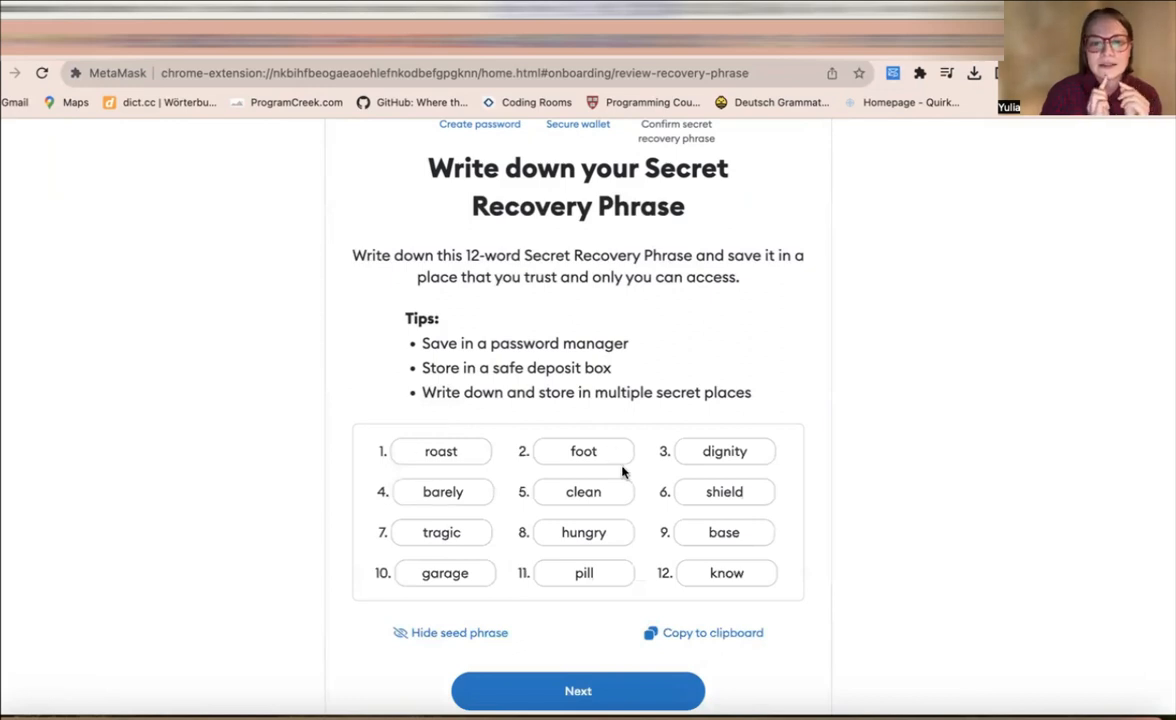
scroll(590, 485, "down", 3)
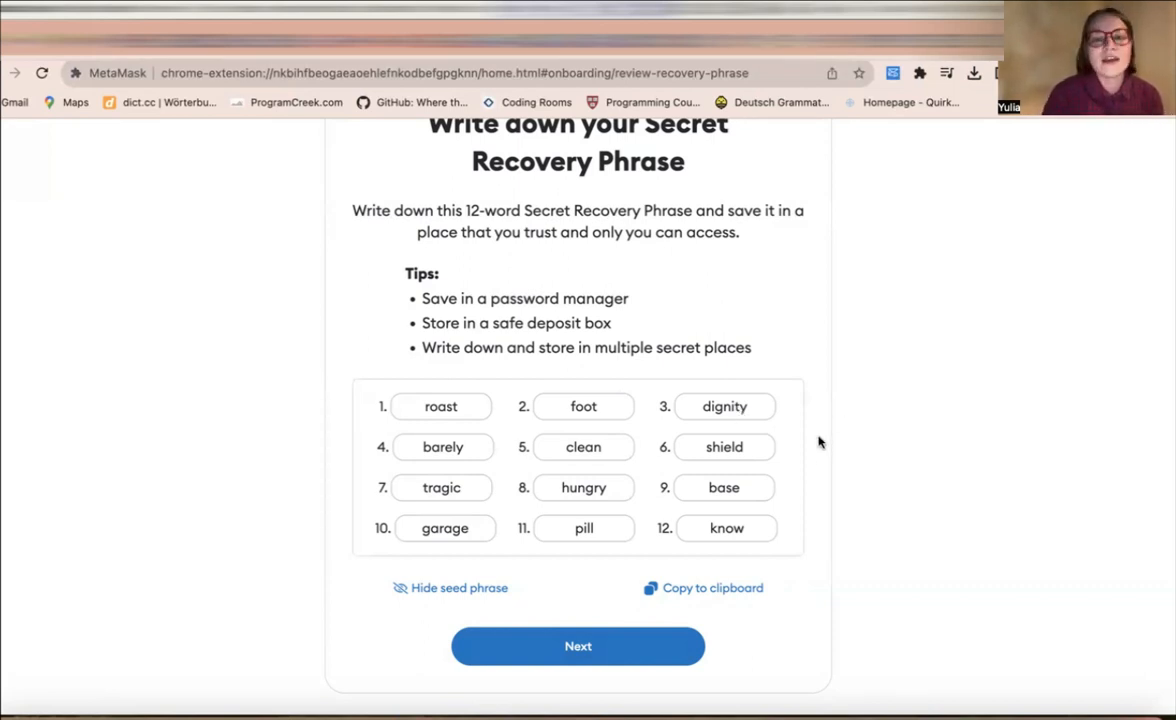
scroll(620, 466, "down", 1)
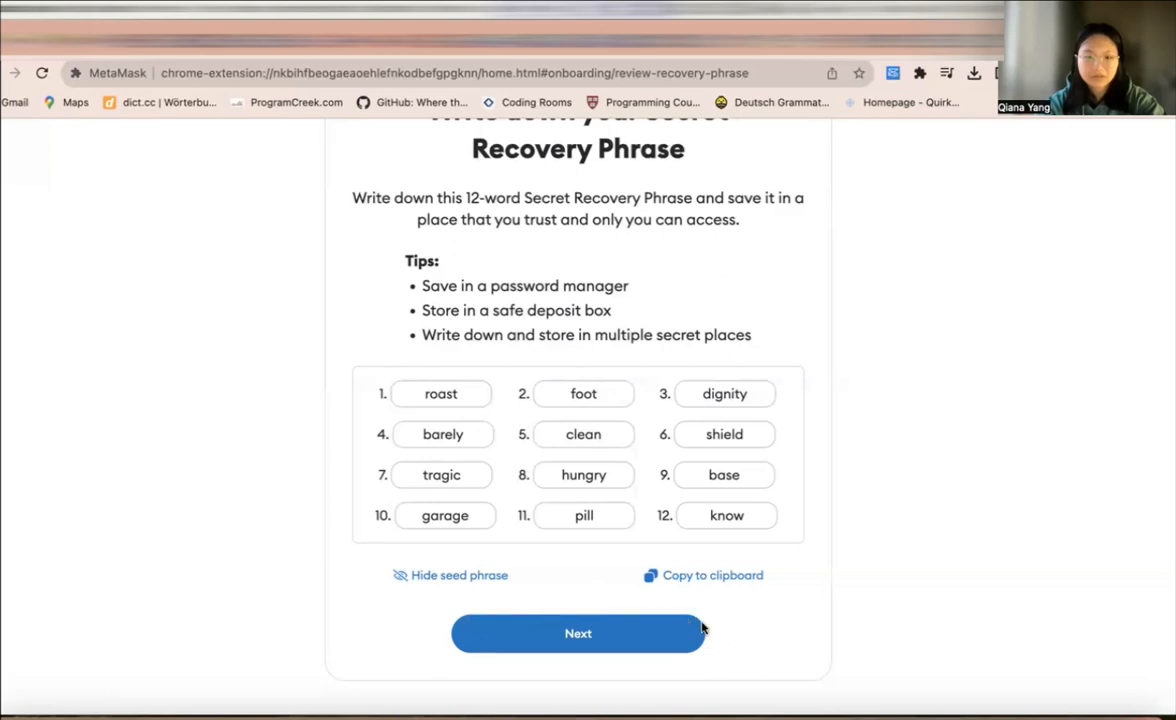
Fill missing recovery words 3, 4 and 8 with the matching phrase words and confirm
left_click(637, 645)
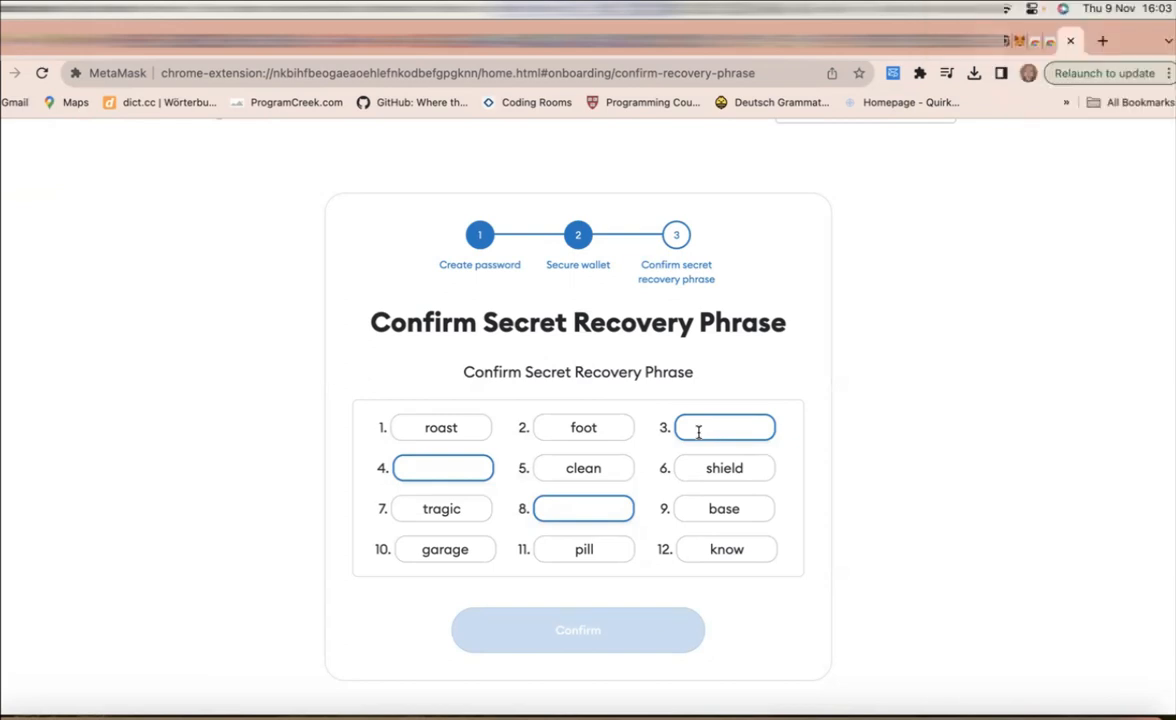
left_click(749, 421)
type("din")
key("BackSpace")
type("gnity")
left_click(429, 471)
type("barely")
left_click(584, 506)
right_click(585, 510)
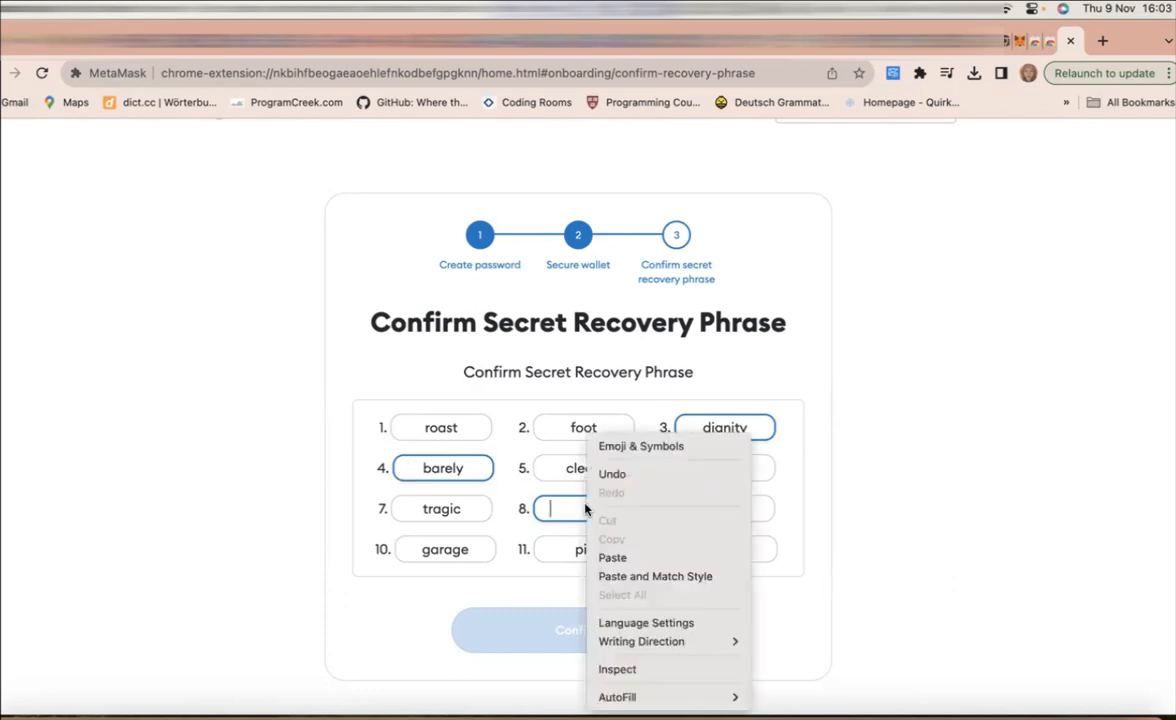
left_click(879, 435)
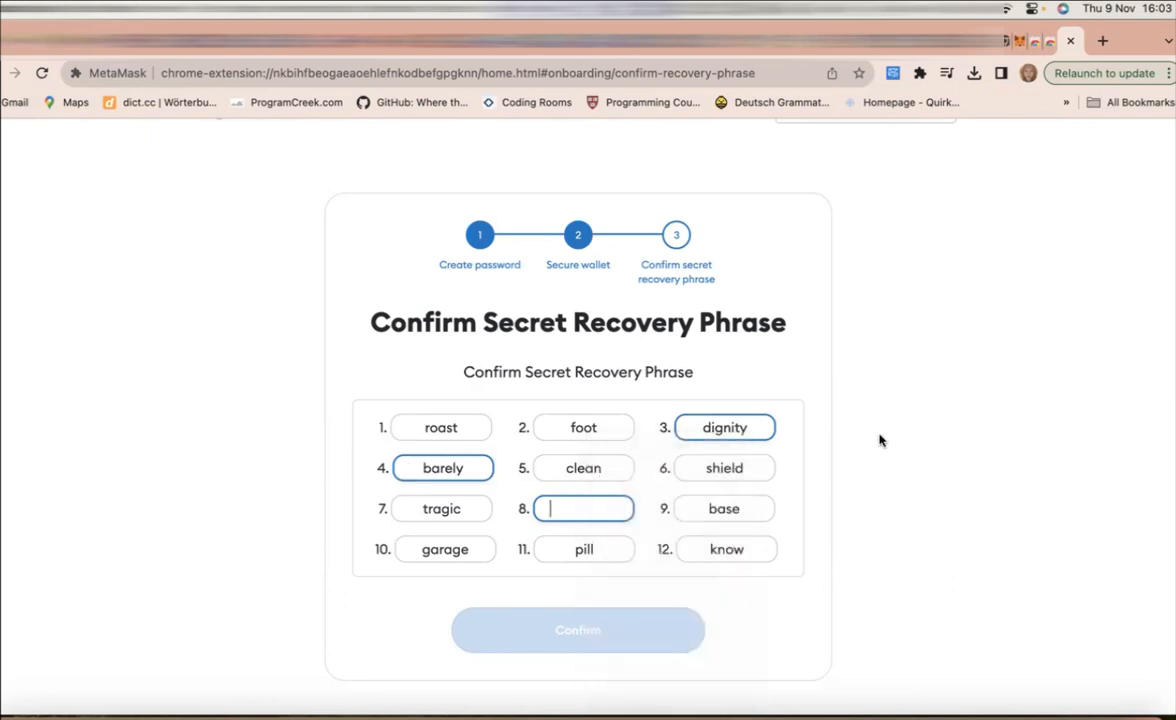
type("hungry")
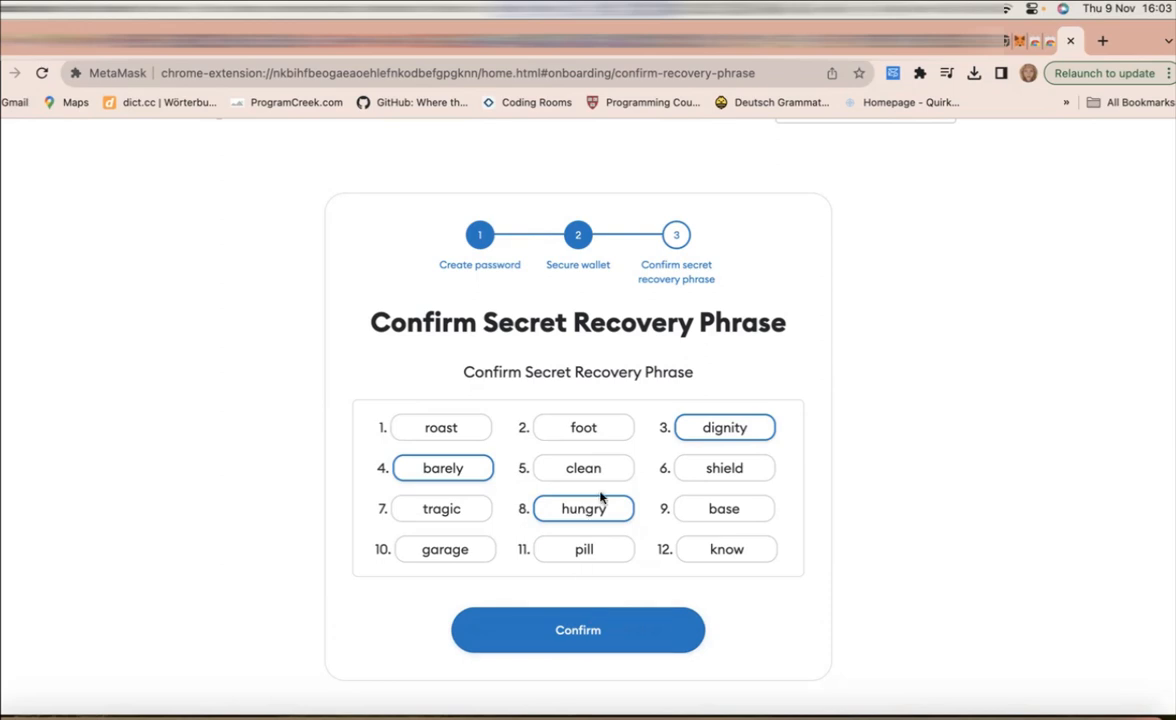
left_click(595, 647)
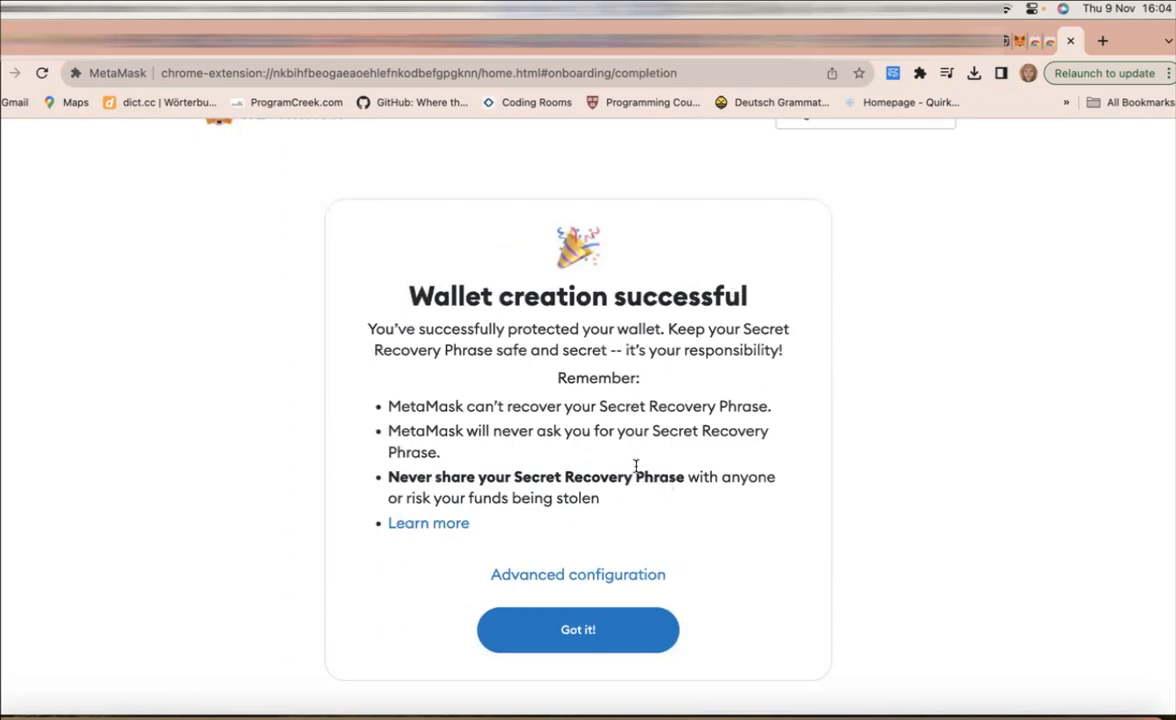
Dismiss the success message and finish the install-complete slides with Next and Done
left_click(633, 638)
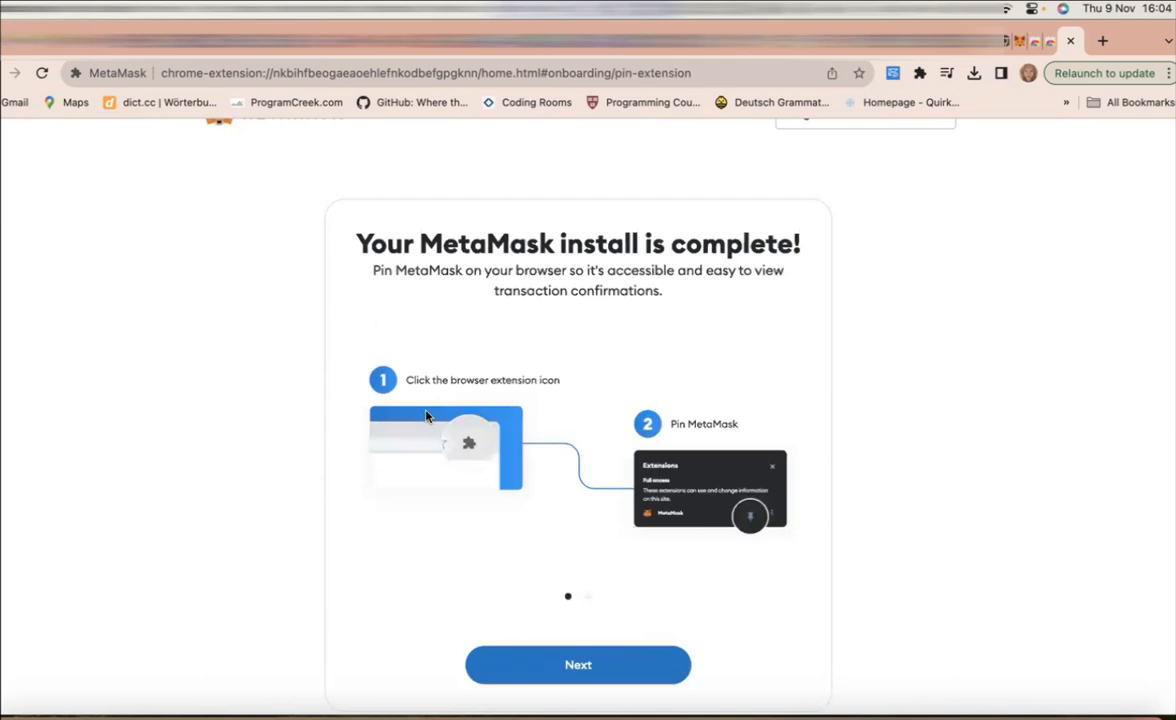
left_click(606, 668)
left_click(612, 667)
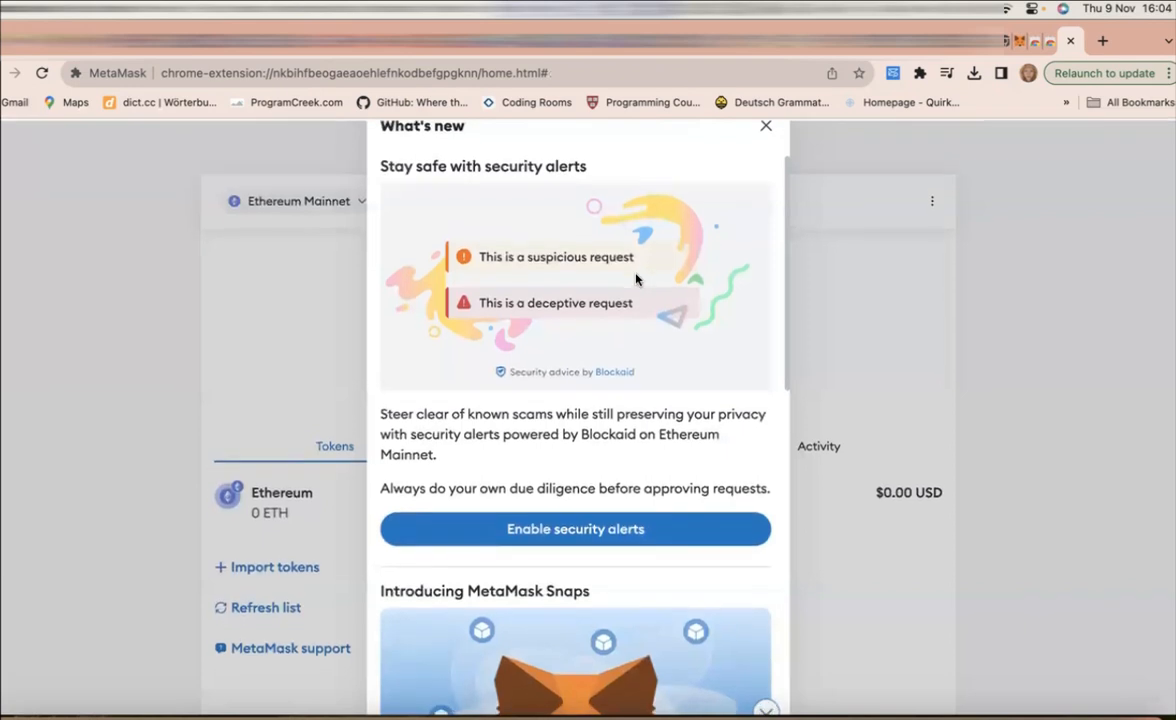
Scroll the What's new popup and choose Enable security alerts to reach Settings > Experimental
scroll(667, 538, "down", 5)
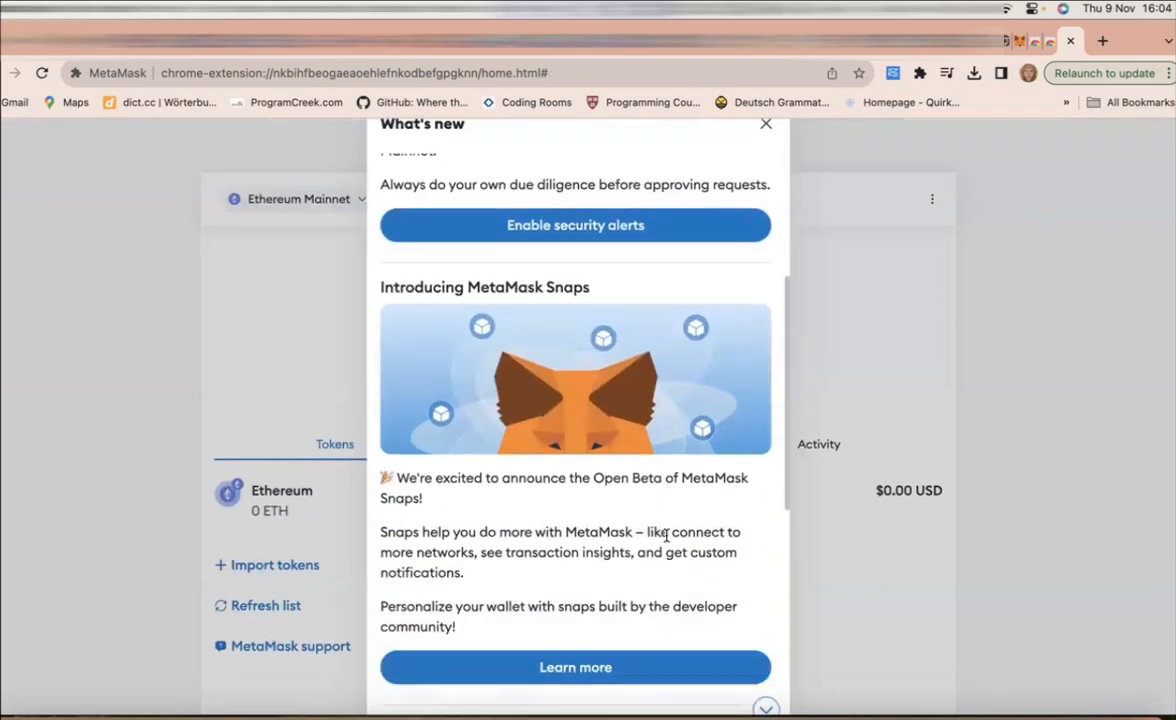
scroll(620, 285, "up", 5)
scroll(673, 302, "down", 2)
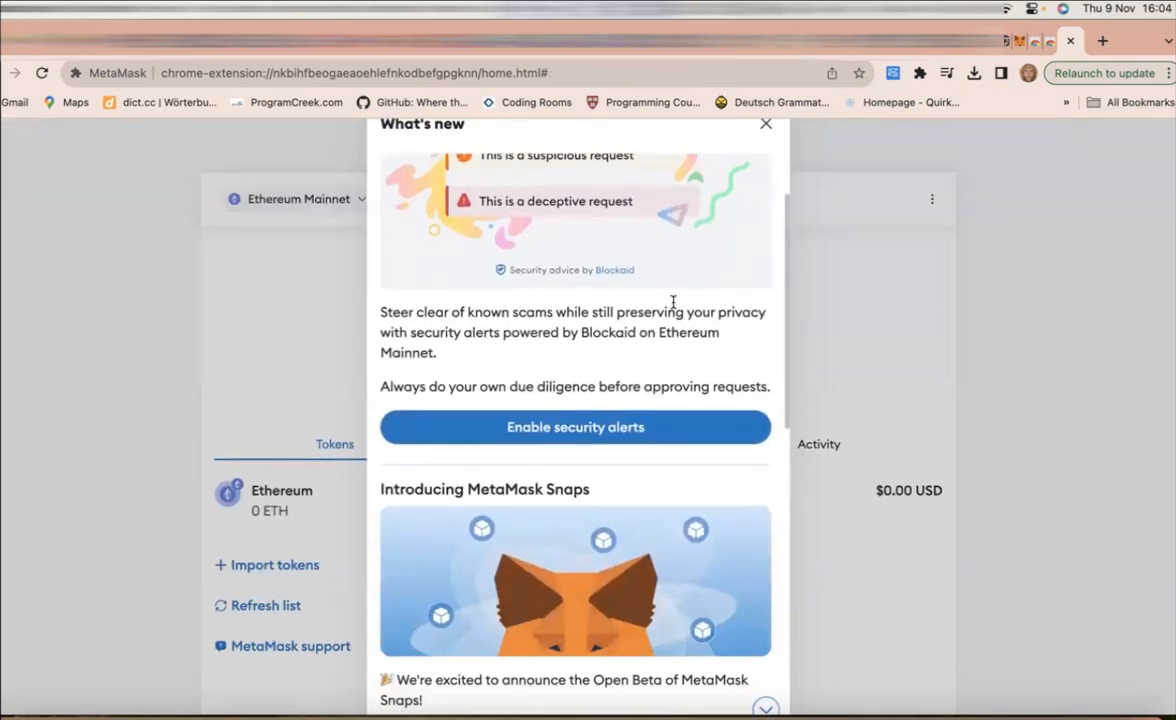
scroll(673, 302, "down", 8)
scroll(673, 308, "down", 3)
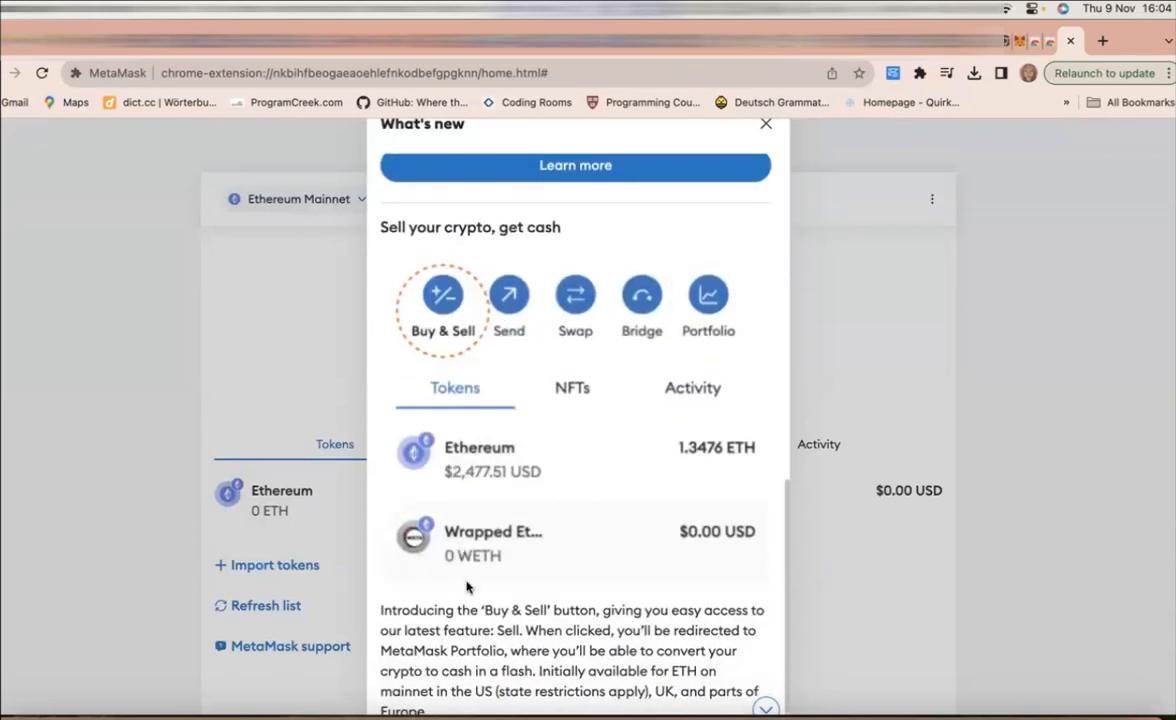
scroll(466, 587, "down", 1)
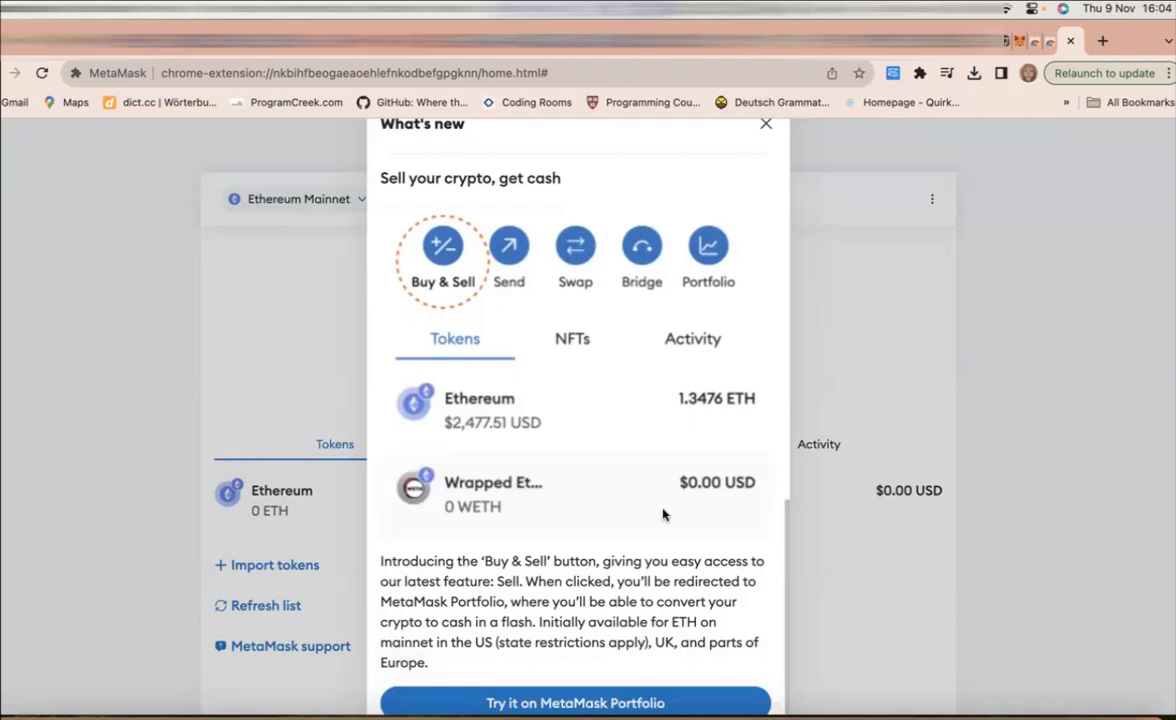
scroll(640, 462, "up", 10)
left_click(652, 530)
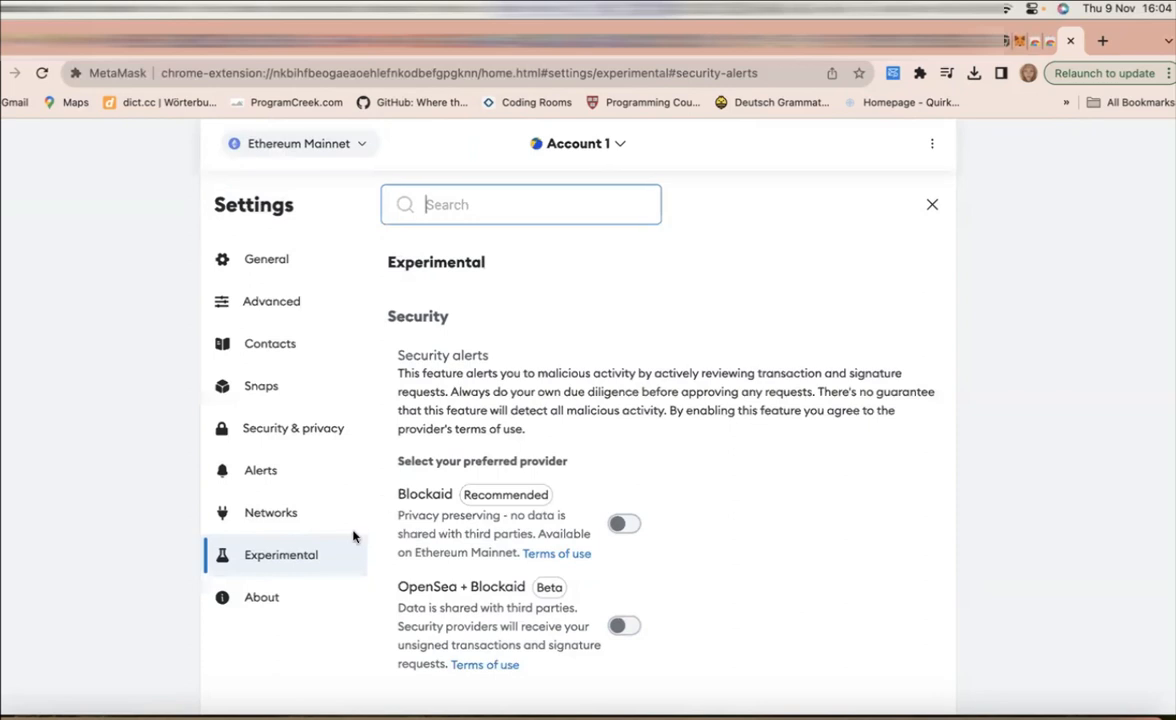
Review the Experimental security alert settings, then bring up Chrome's main menu
left_click(287, 556)
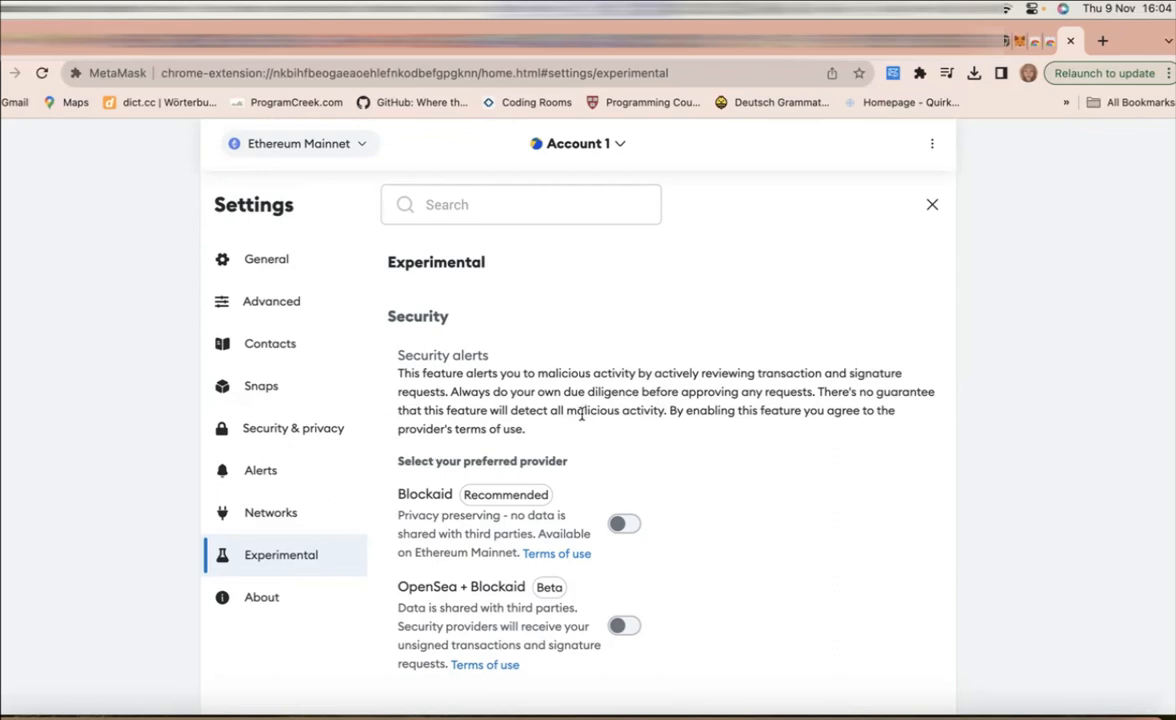
scroll(541, 407, "up", 1)
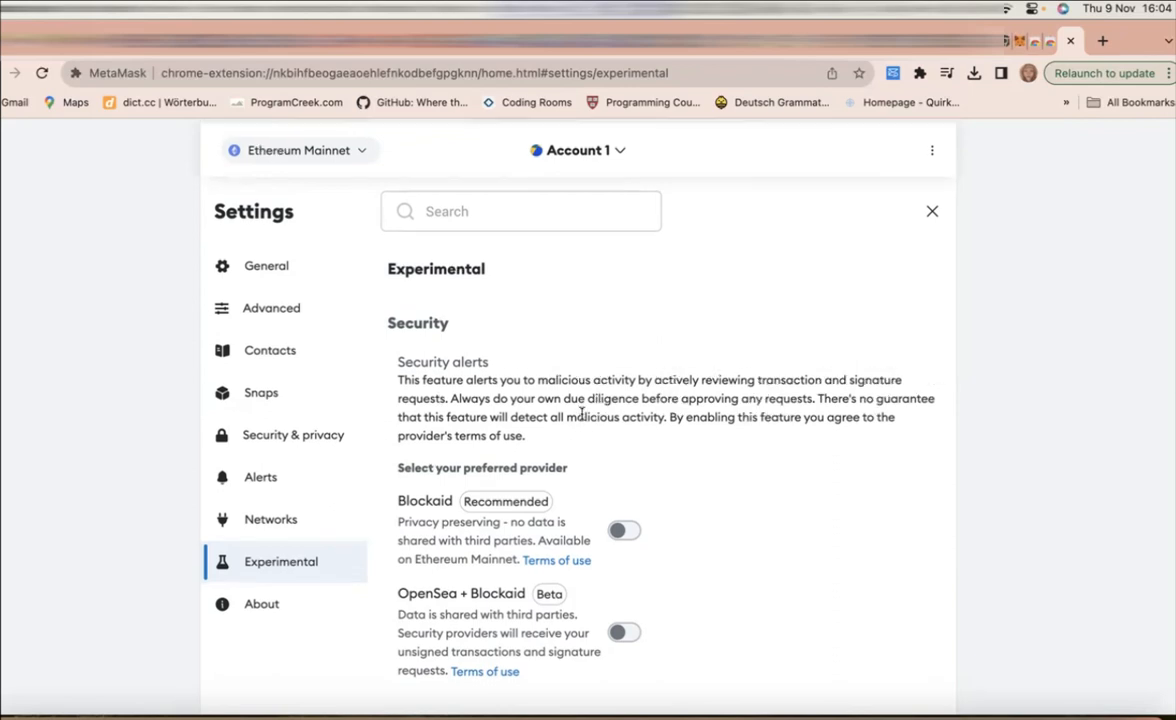
scroll(600, 577, "down", 1)
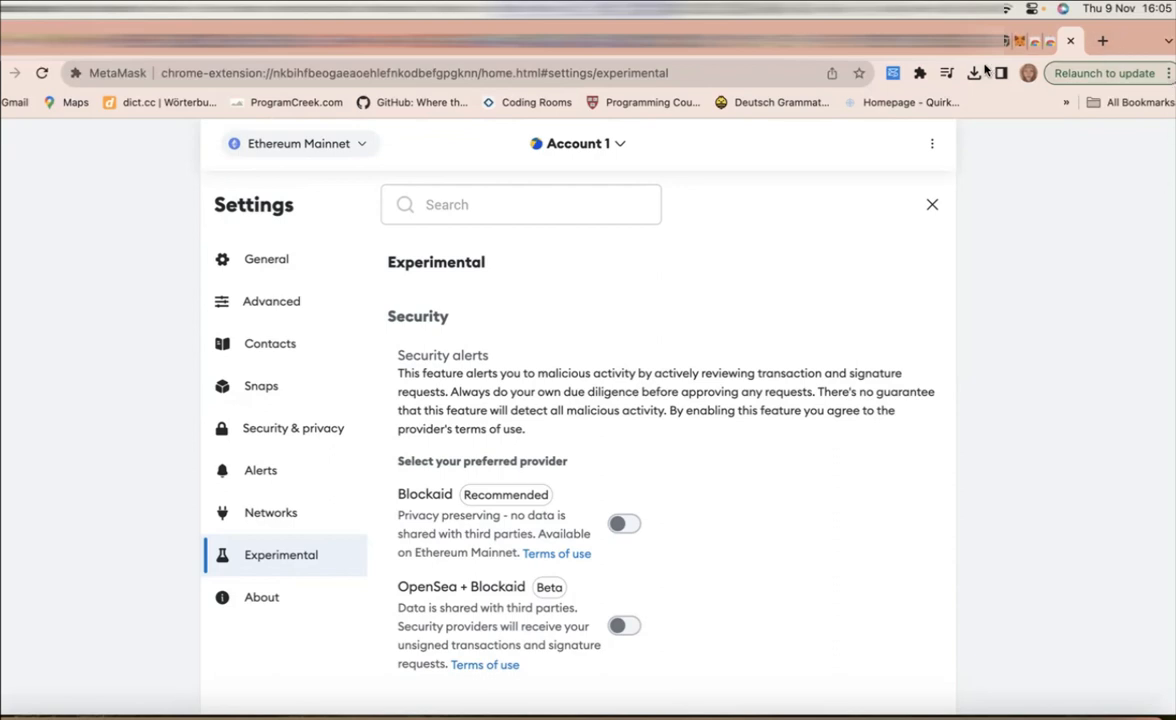
left_click(1169, 74)
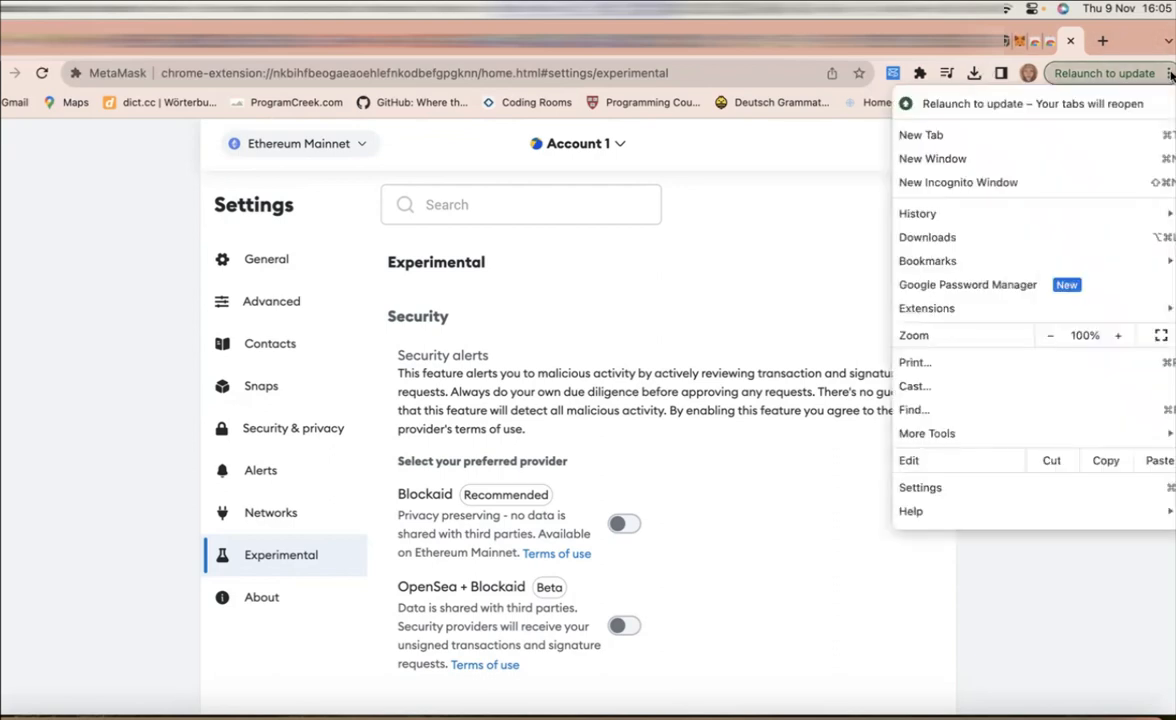
Dismiss the Chrome menu and pin MetaMask to the toolbar from the Extensions list
left_click(1169, 74)
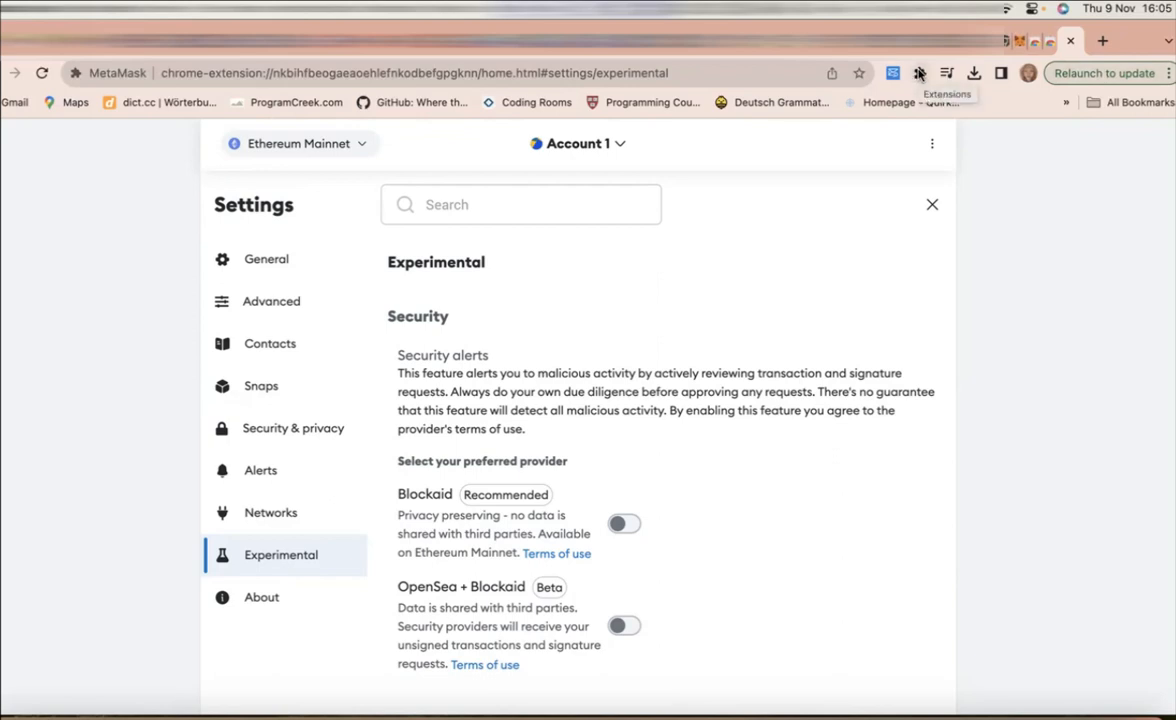
left_click(919, 74)
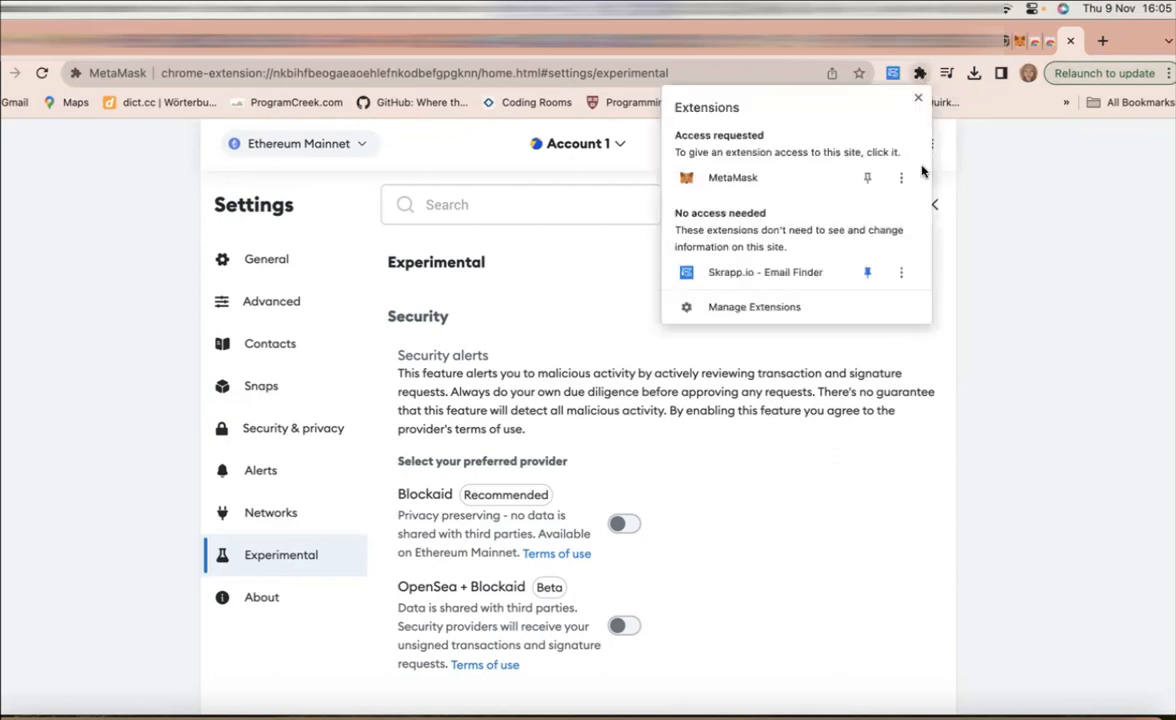
left_click(867, 178)
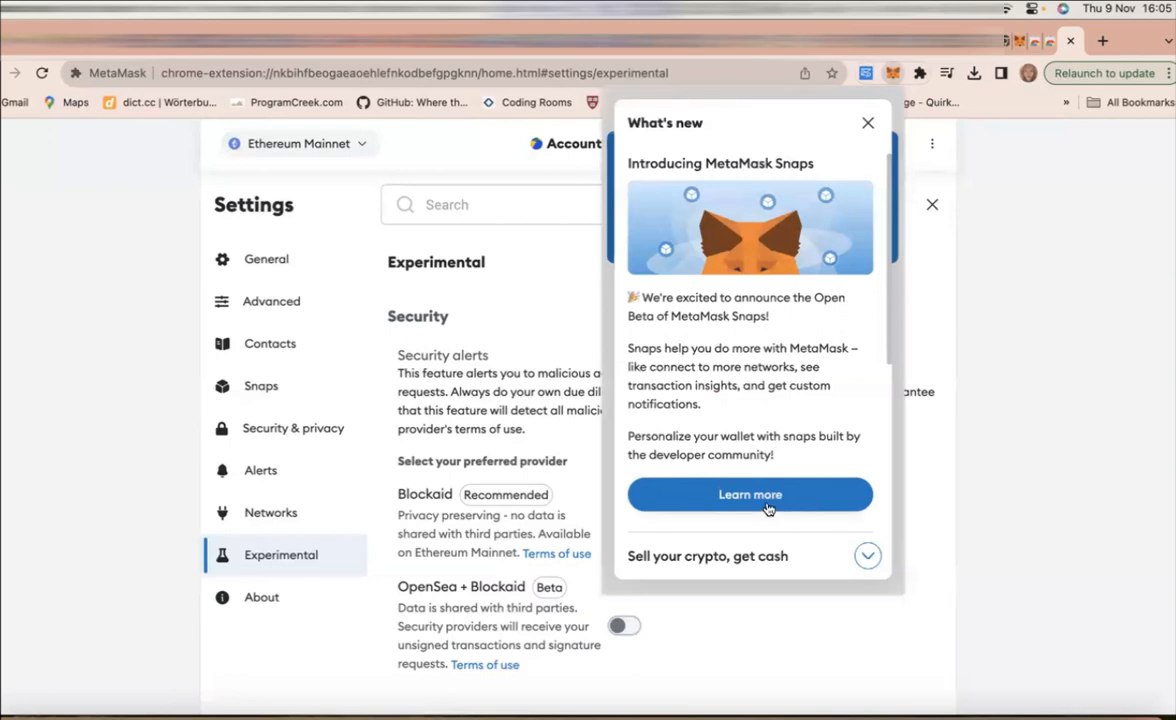
Dismiss the What's new panel and the three tour tips, then show the network list
left_click(868, 122)
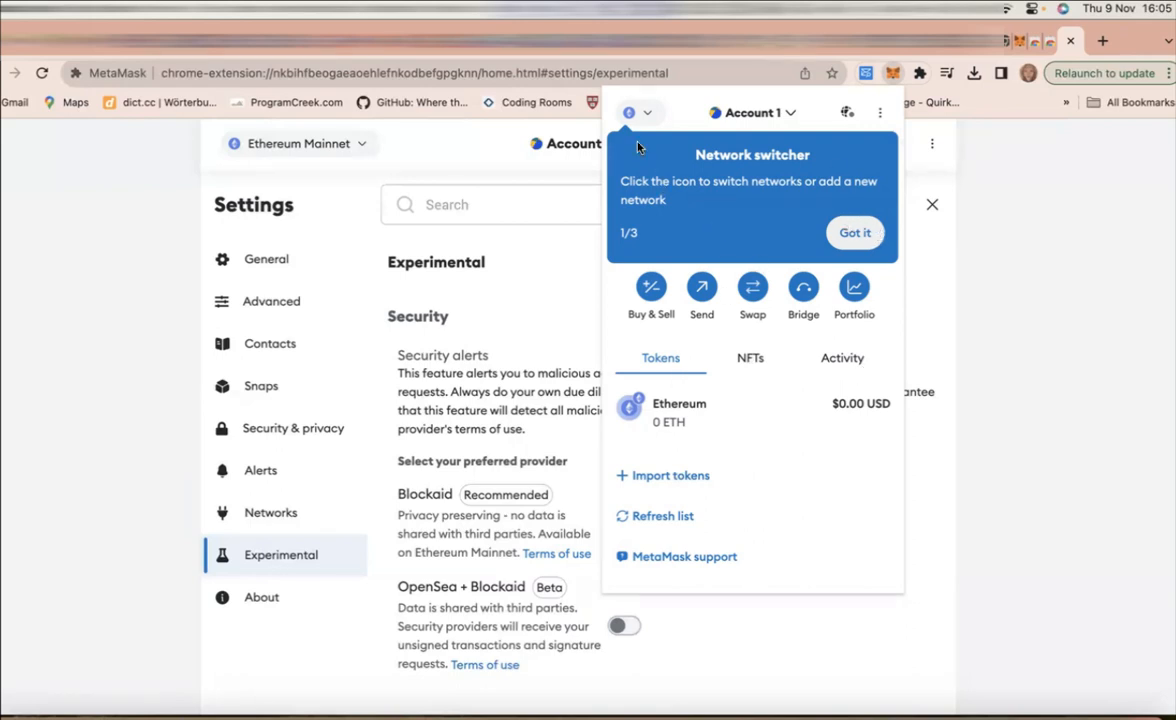
left_click(862, 233)
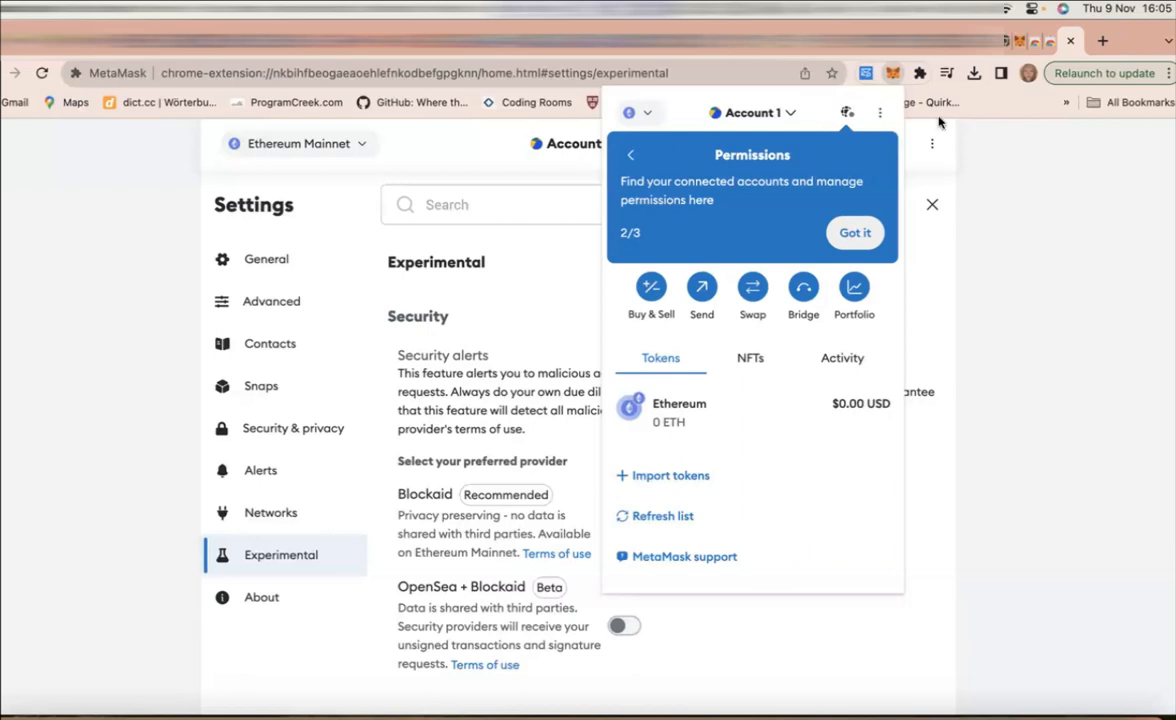
left_click(855, 232)
left_click(848, 234)
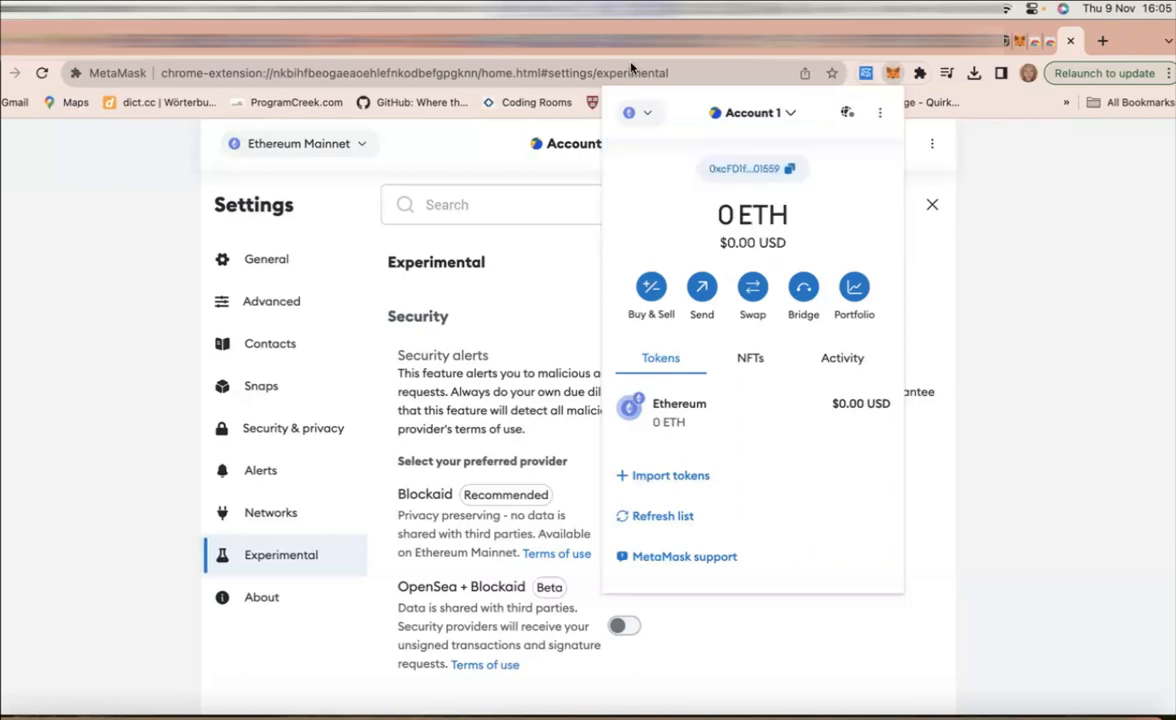
left_click(648, 116)
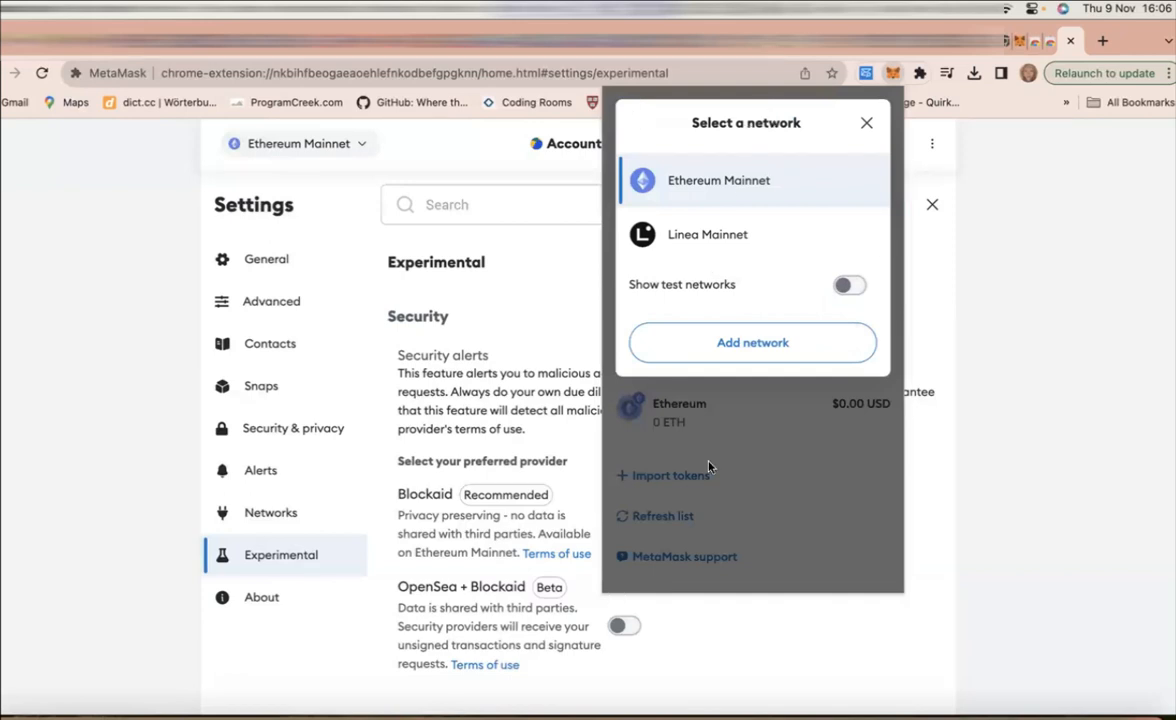
Start adding a network, then return to the Experimental settings tab and reopen the pinned MetaMask popup
left_click(752, 343)
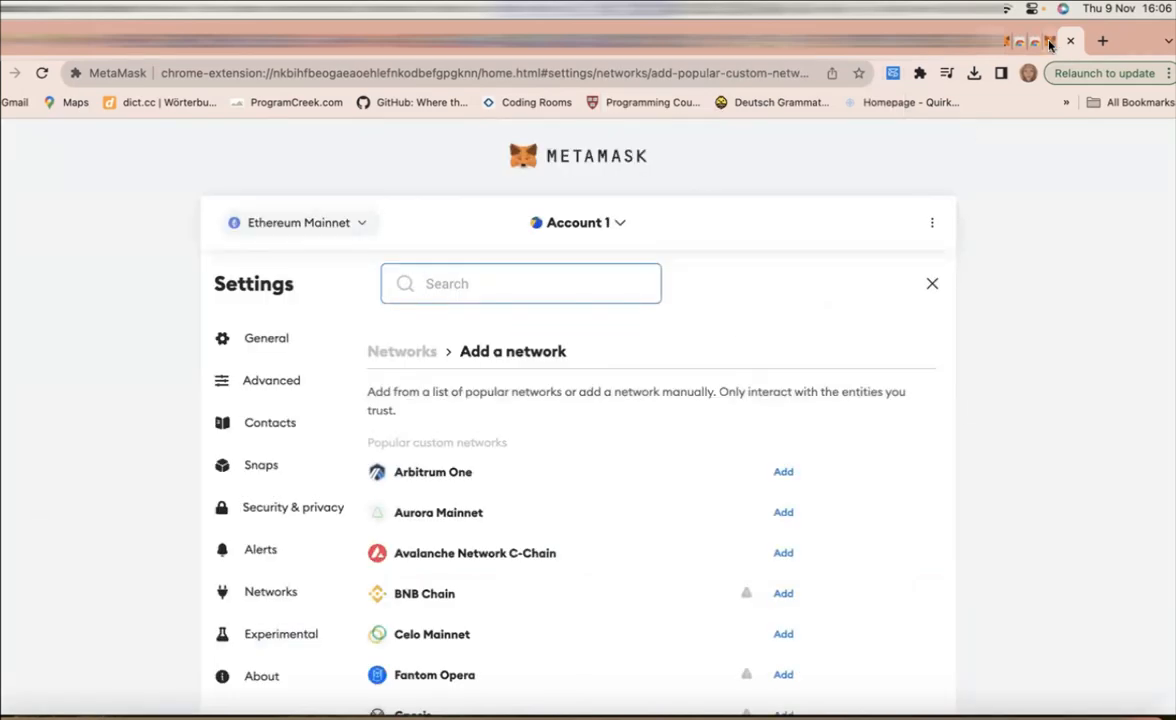
left_click(1050, 44)
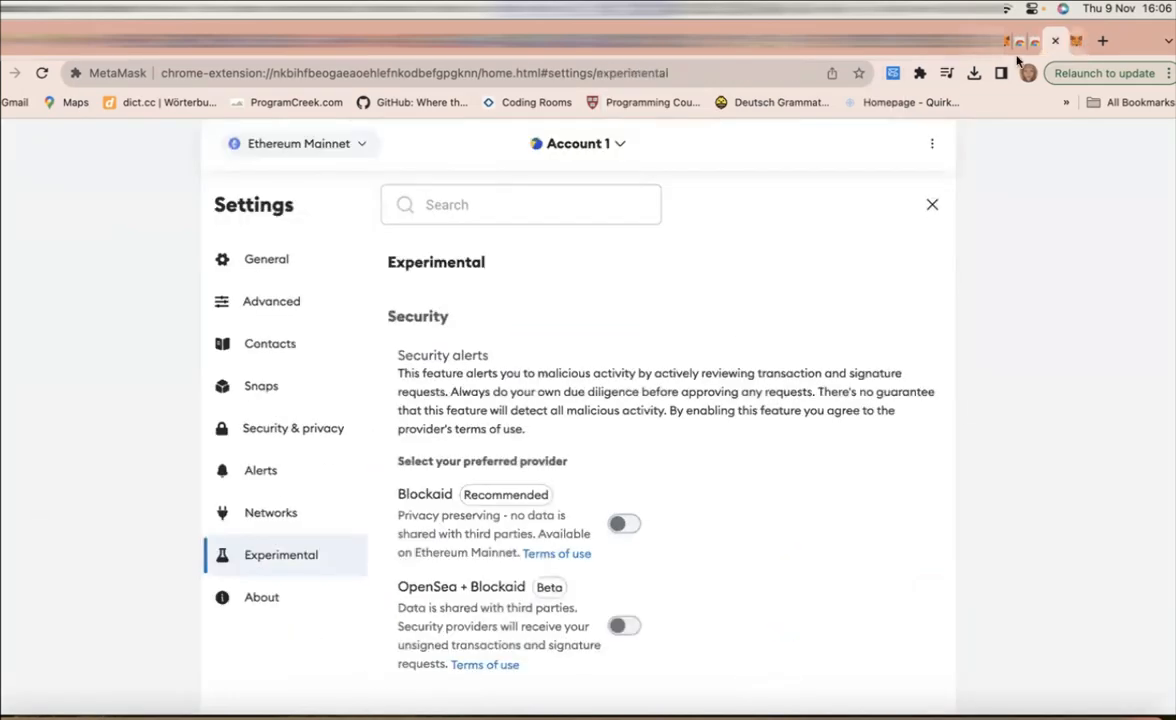
left_click(919, 73)
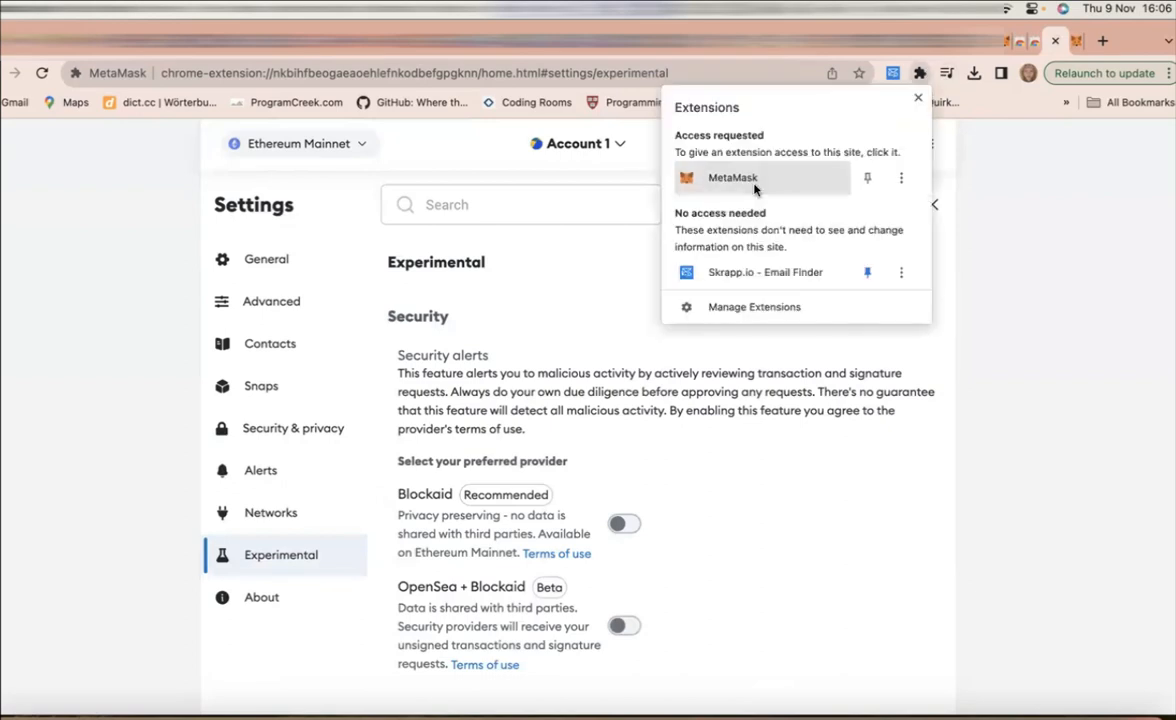
left_click(755, 185)
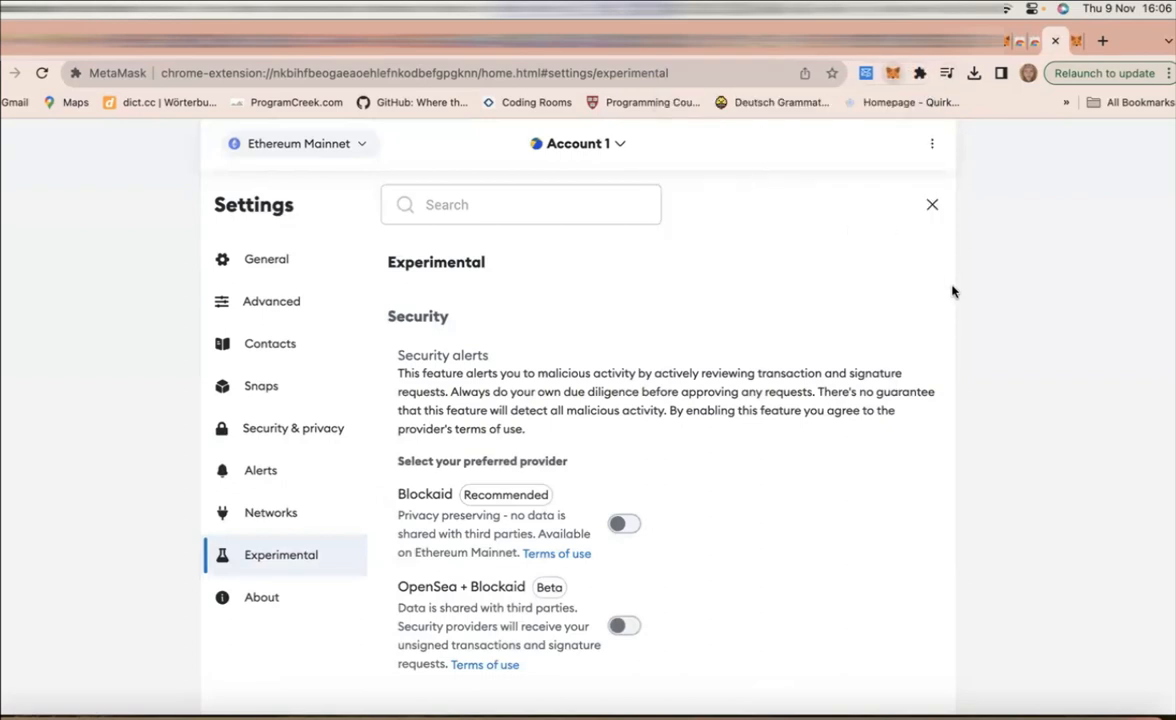
left_click(892, 73)
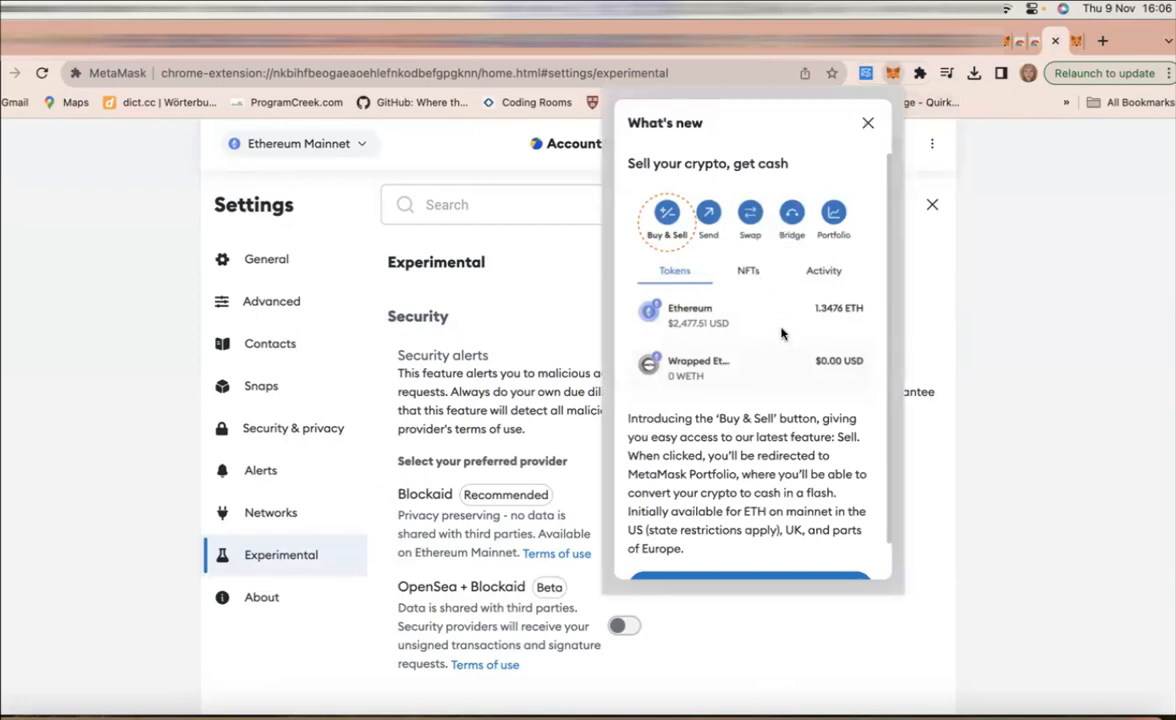
Try the Portfolio sell feature from the What's new notice, then close that Portfolio tab
scroll(782, 334, "down", 1)
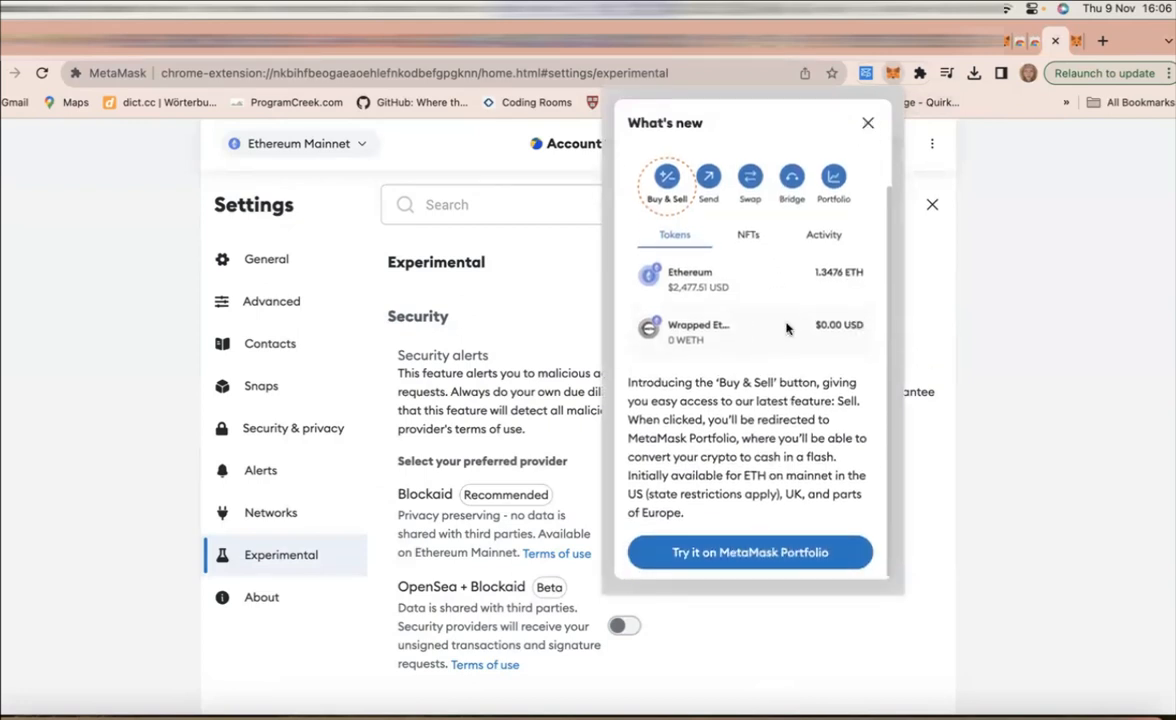
scroll(787, 328, "up", 1)
scroll(786, 328, "down", 1)
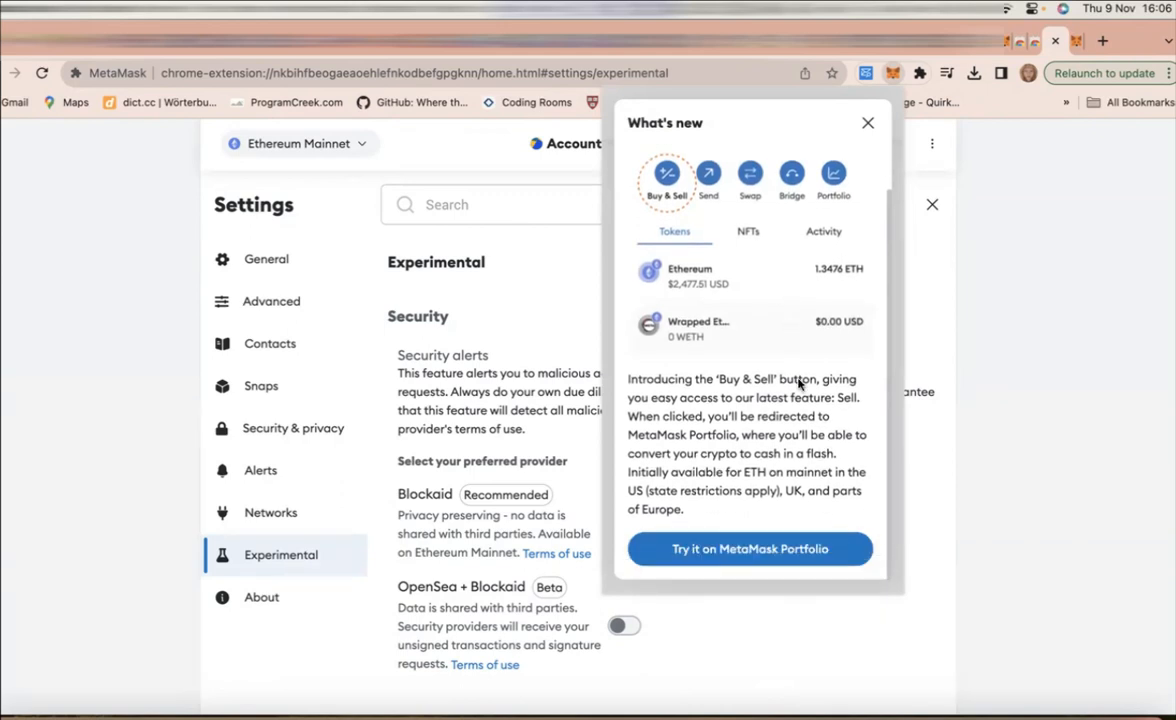
left_click(762, 551)
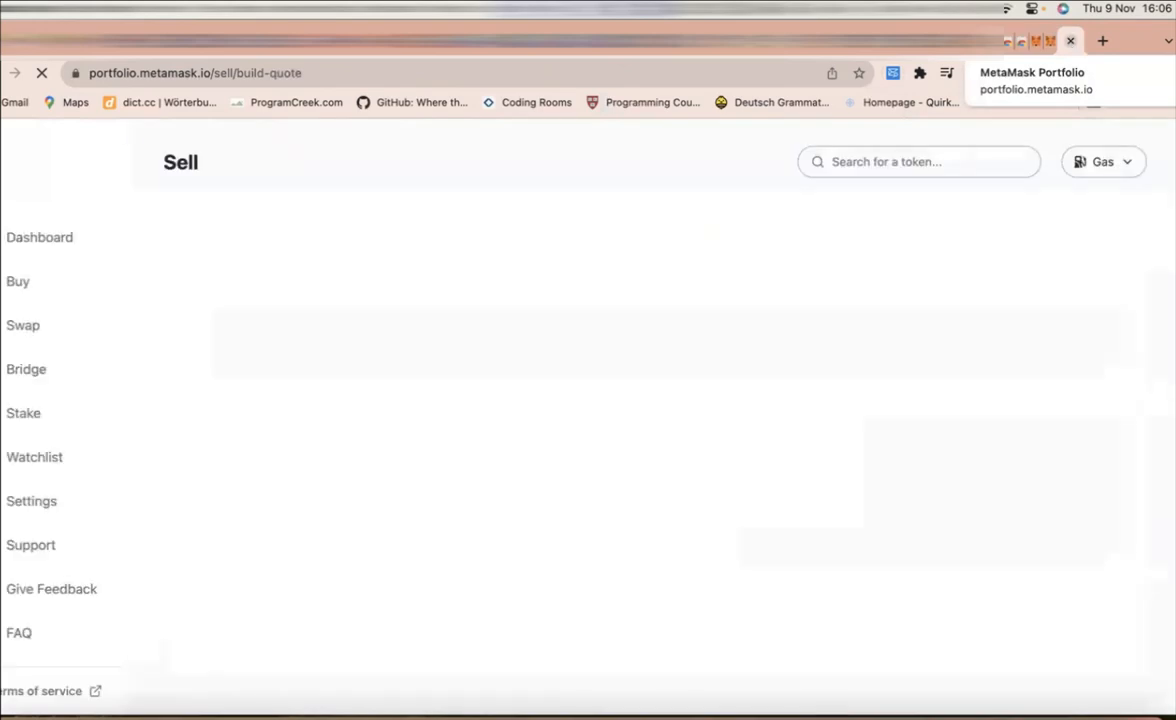
key("super+w")
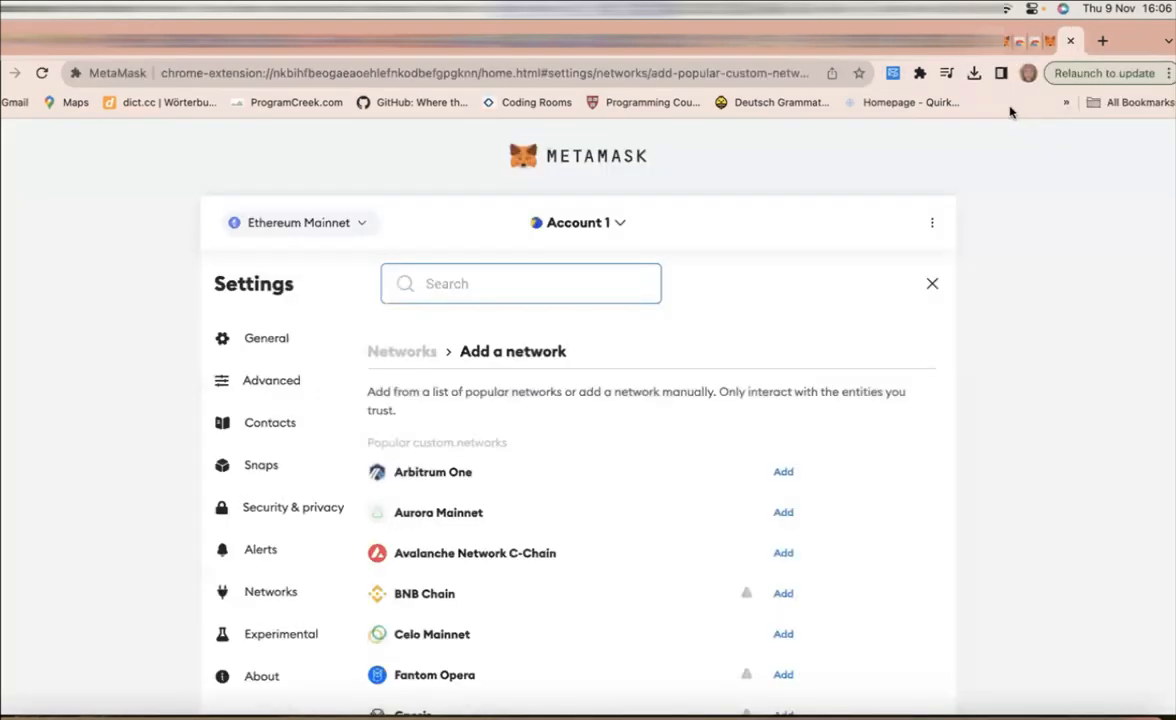
Pin MetaMask to the Chrome toolbar and reopen its popup showing Account 1 with 0 ETH
left_click(919, 73)
left_click(869, 178)
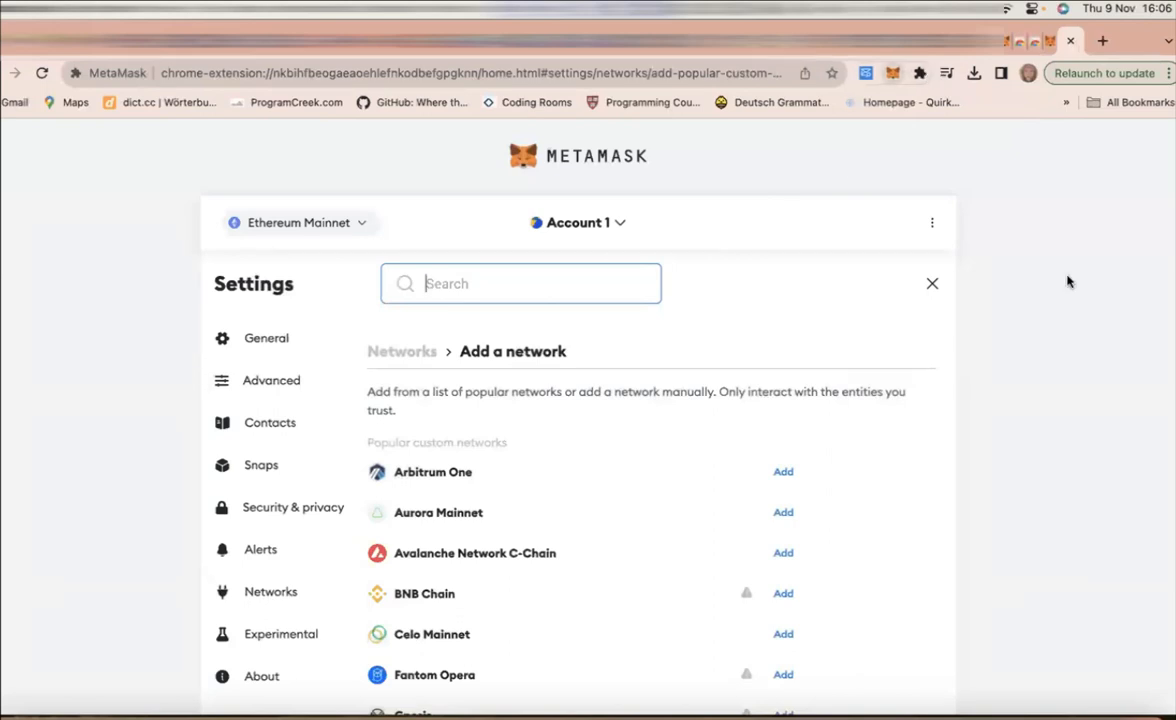
left_click(892, 73)
left_click(1110, 143)
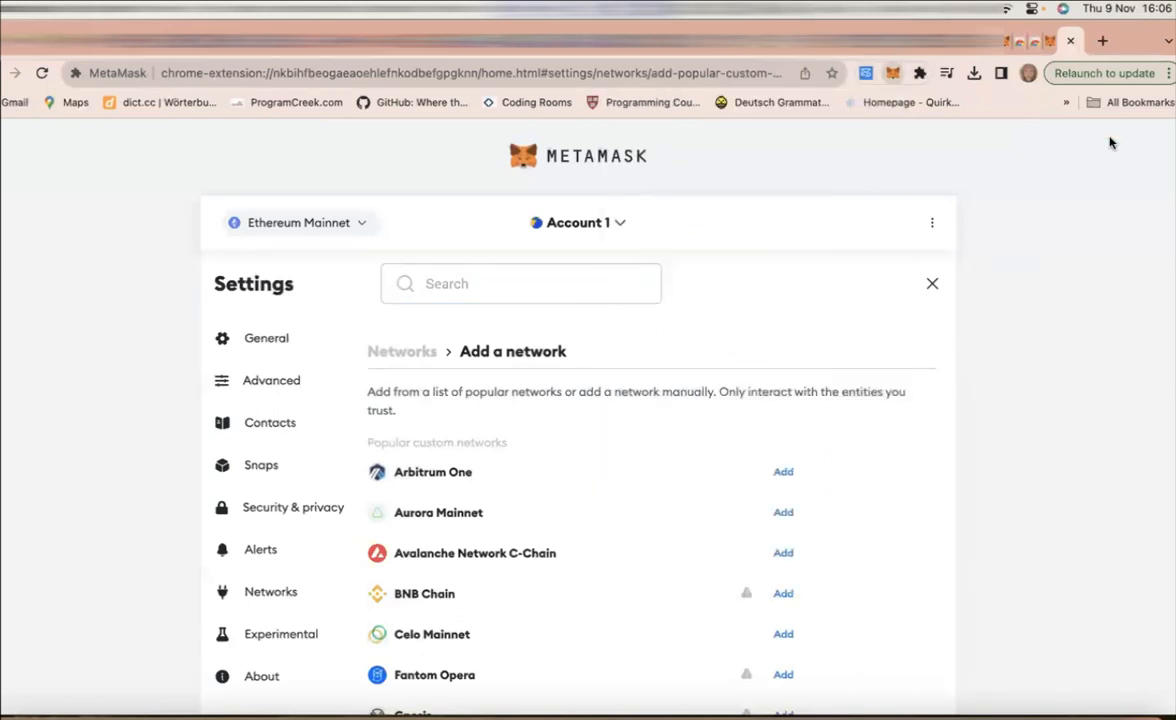
left_click(920, 74)
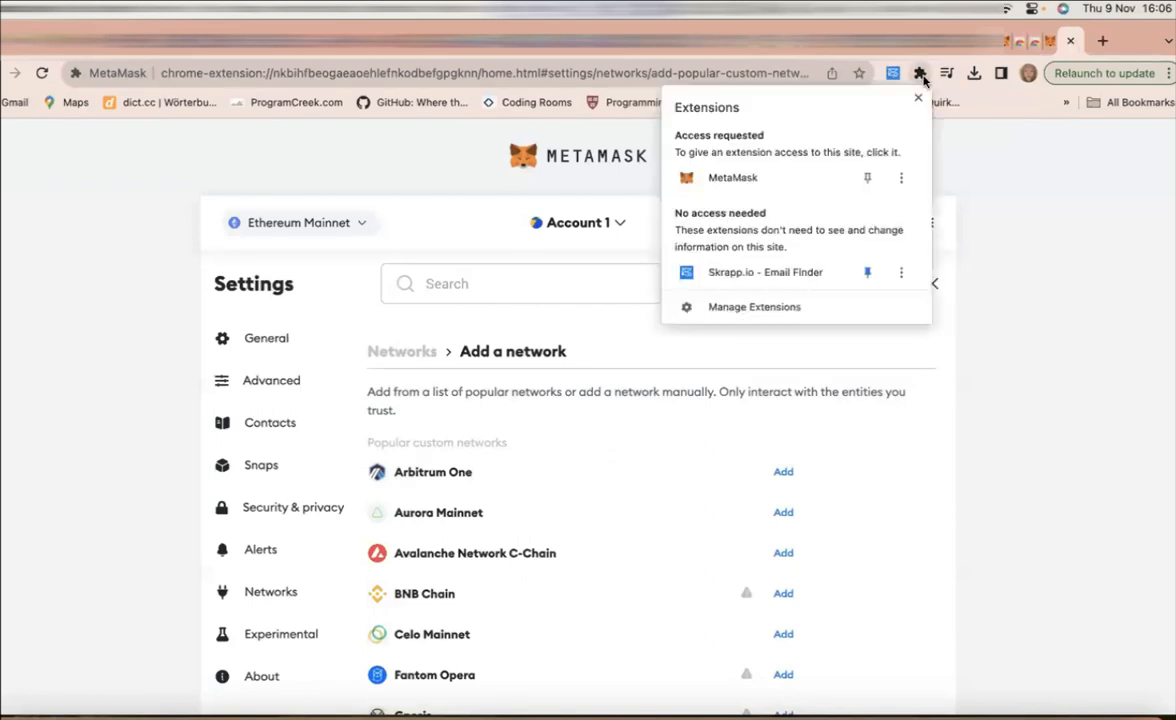
left_click(868, 178)
left_click(978, 252)
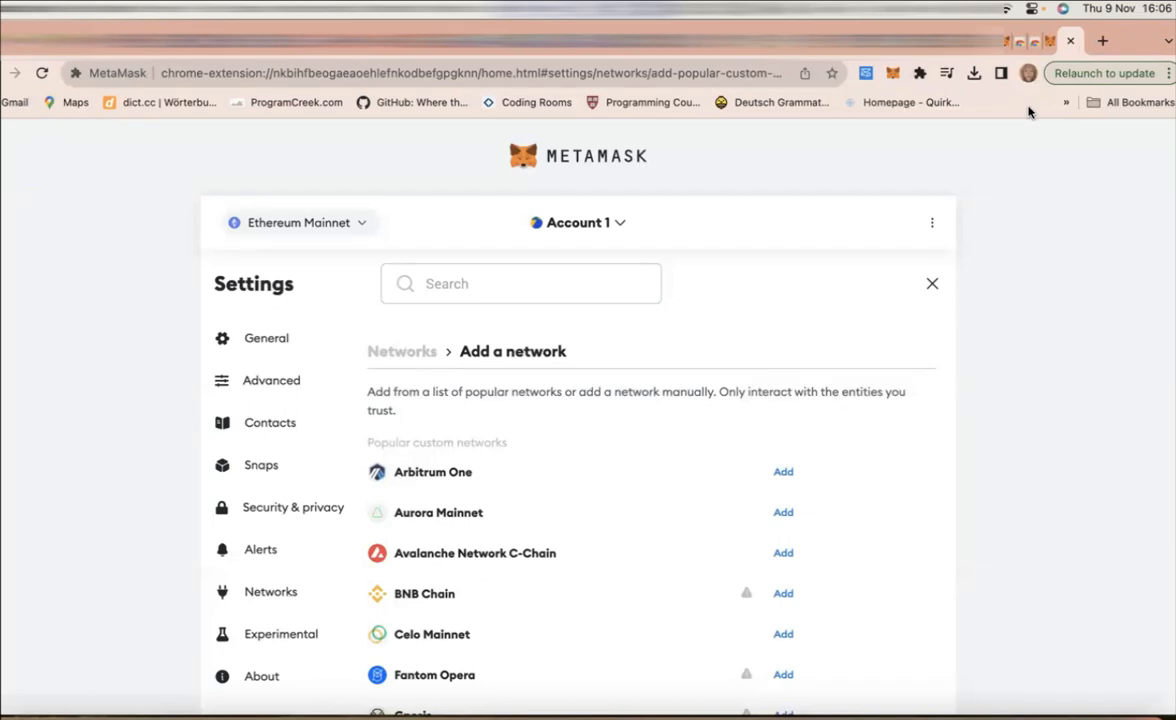
left_click(893, 73)
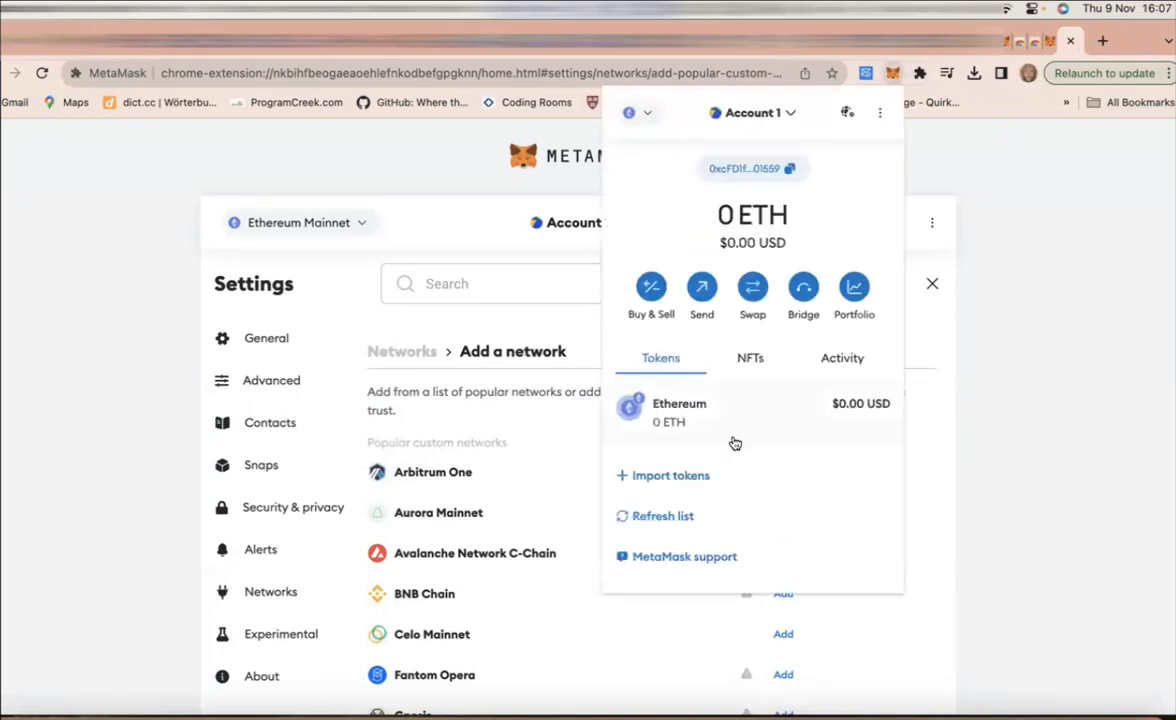
Turn on Show test networks and switch the wallet to Sepolia
left_click(641, 113)
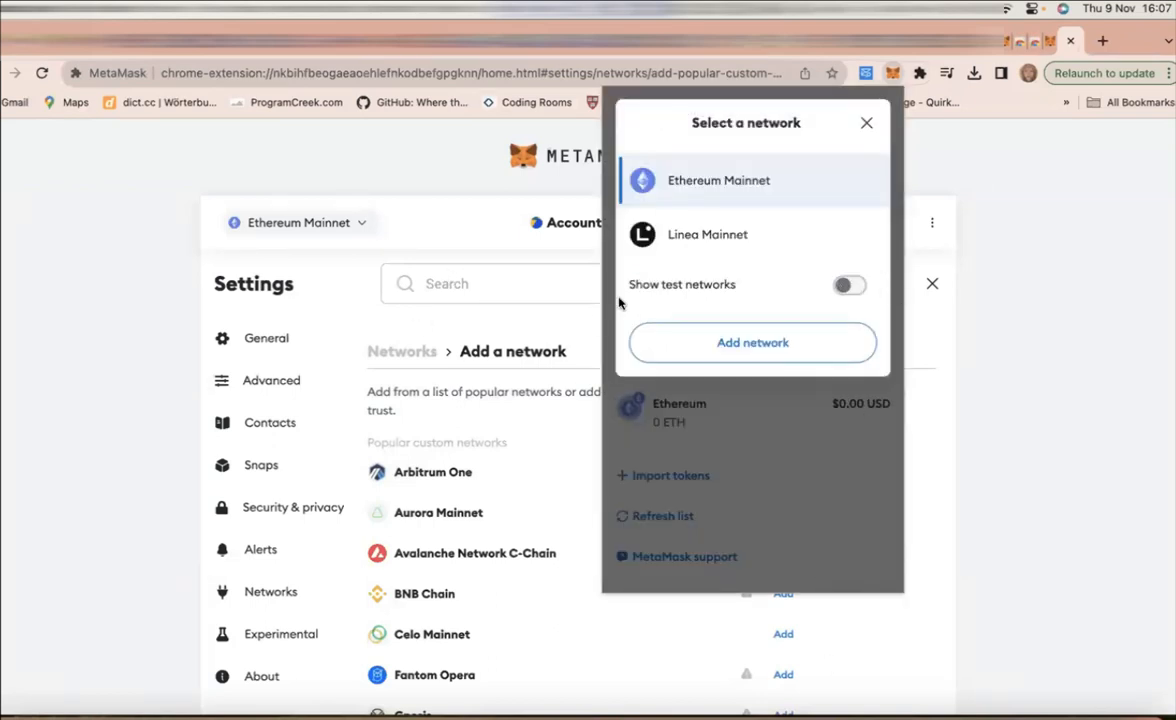
left_click(847, 285)
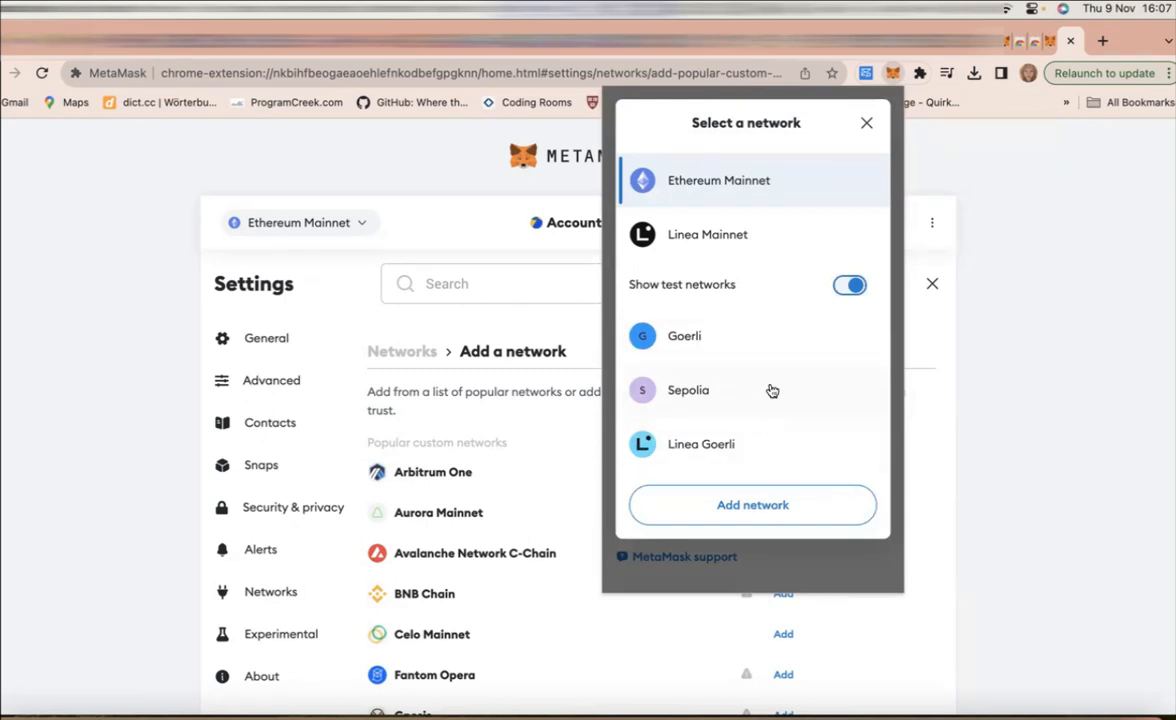
left_click(722, 398)
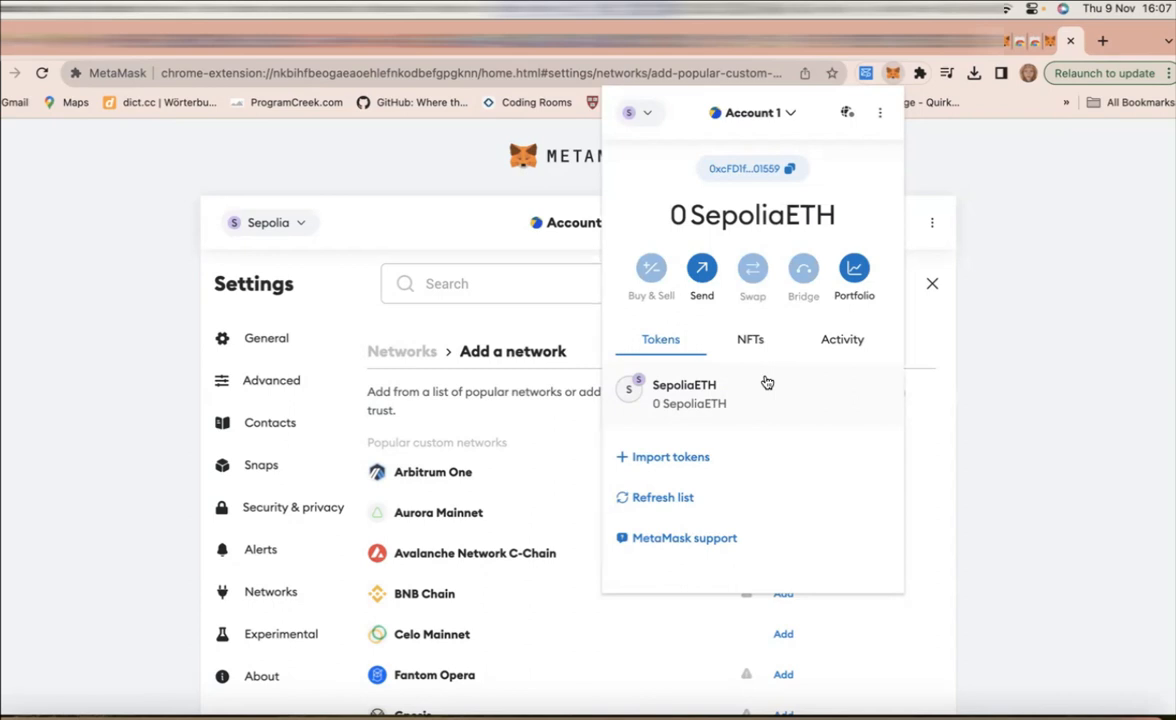
Check the account list, then copy Account 1's wallet address to the clipboard
left_click(730, 113)
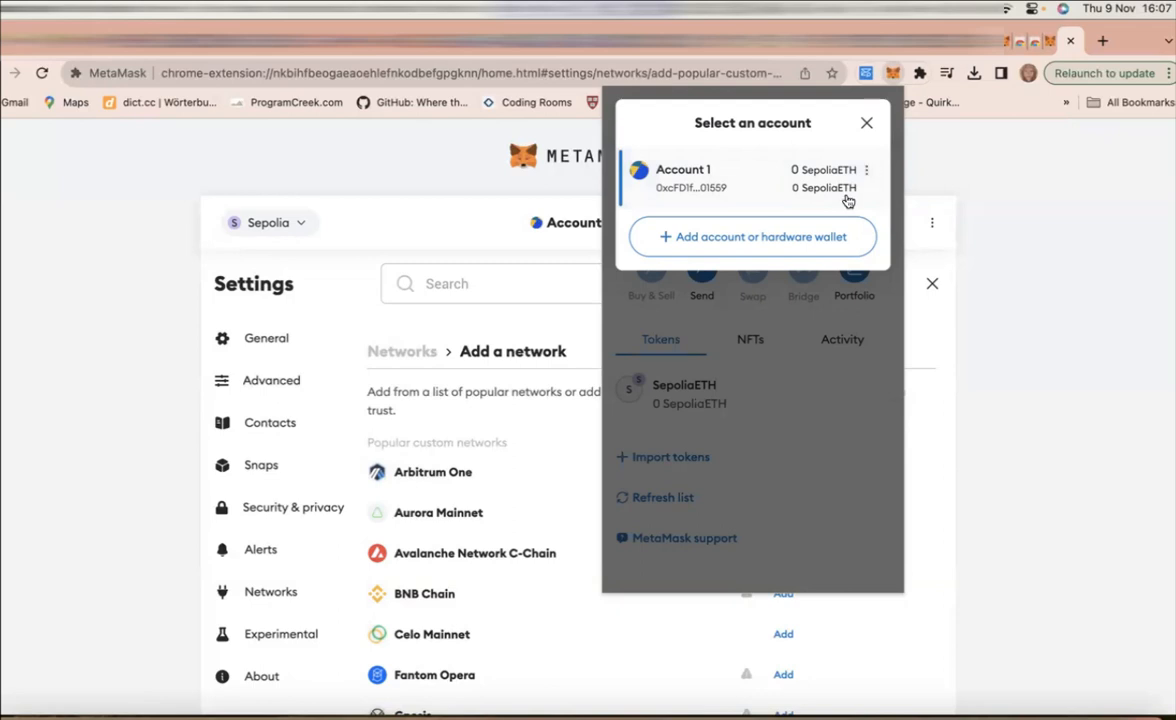
left_click(867, 123)
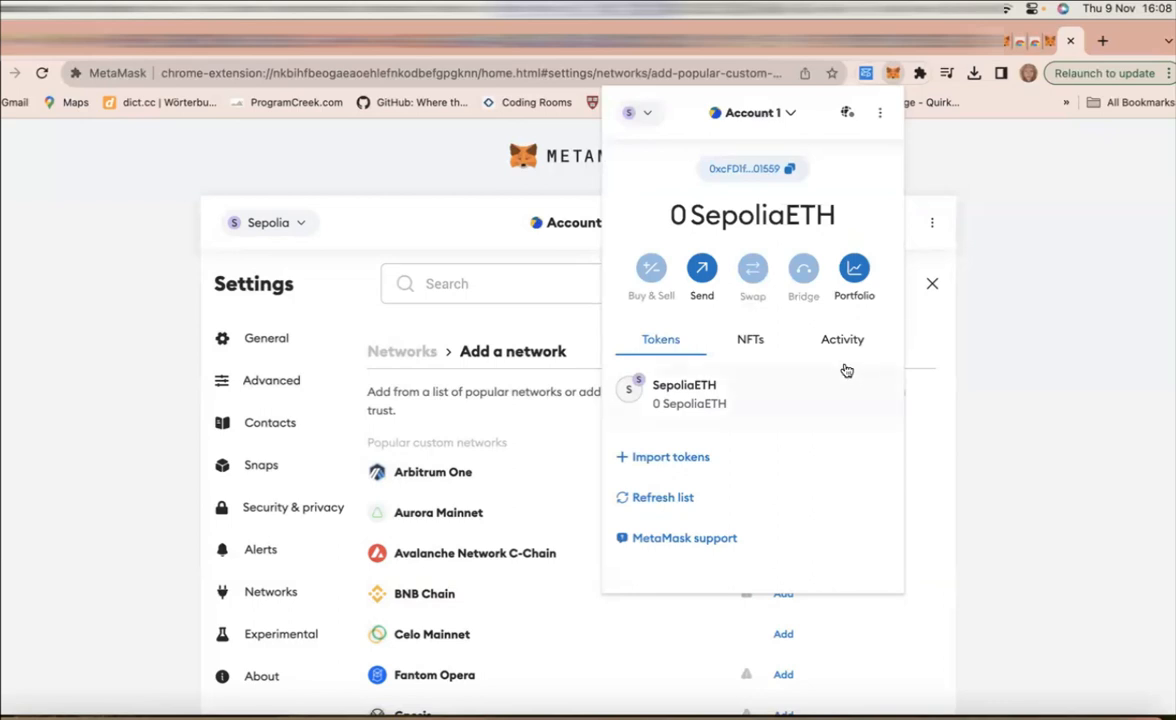
left_click(783, 116)
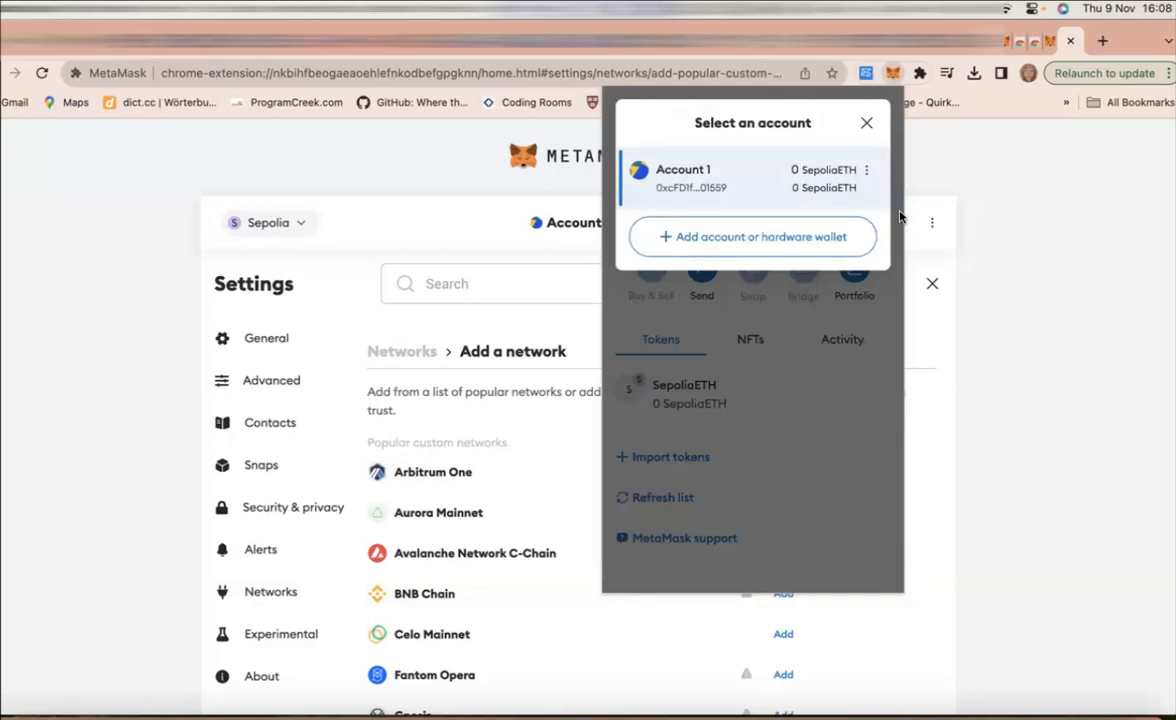
left_click(867, 126)
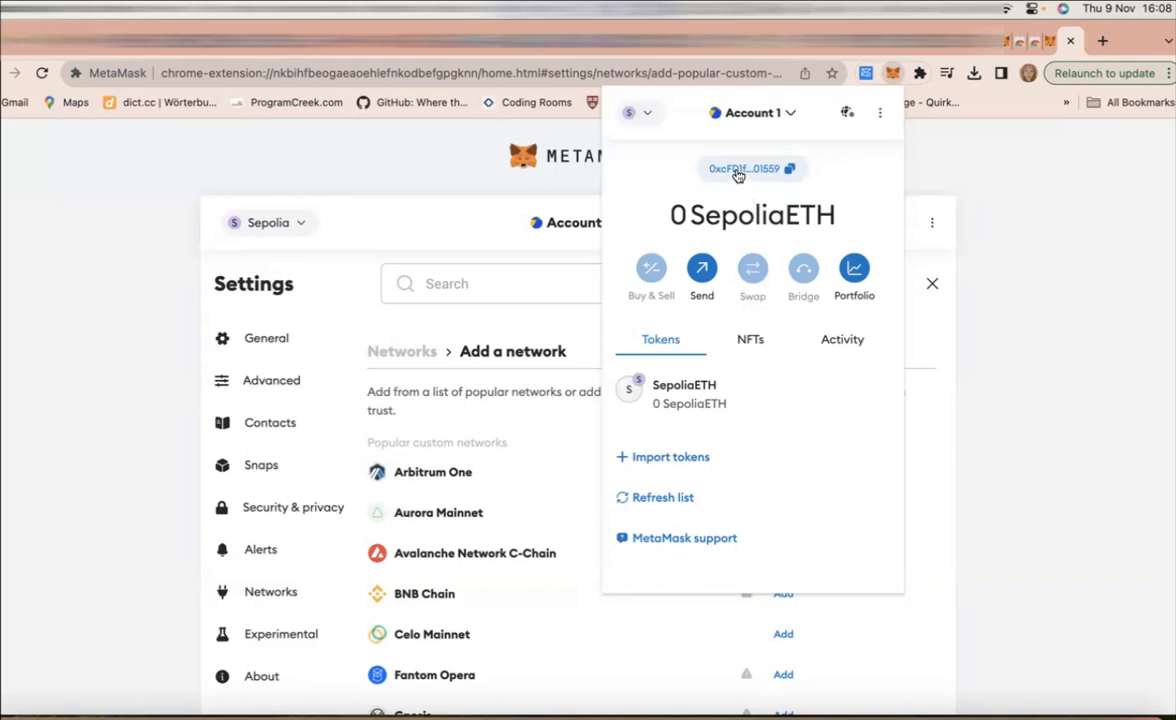
left_click(789, 170)
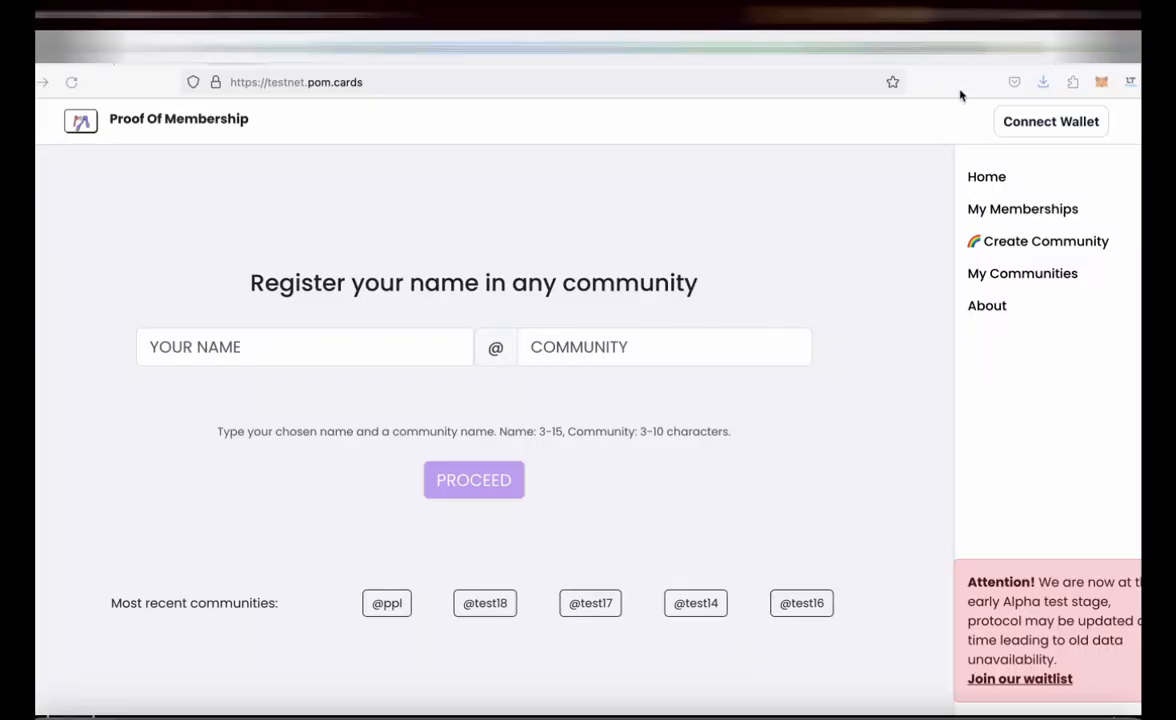
left_click(1100, 84)
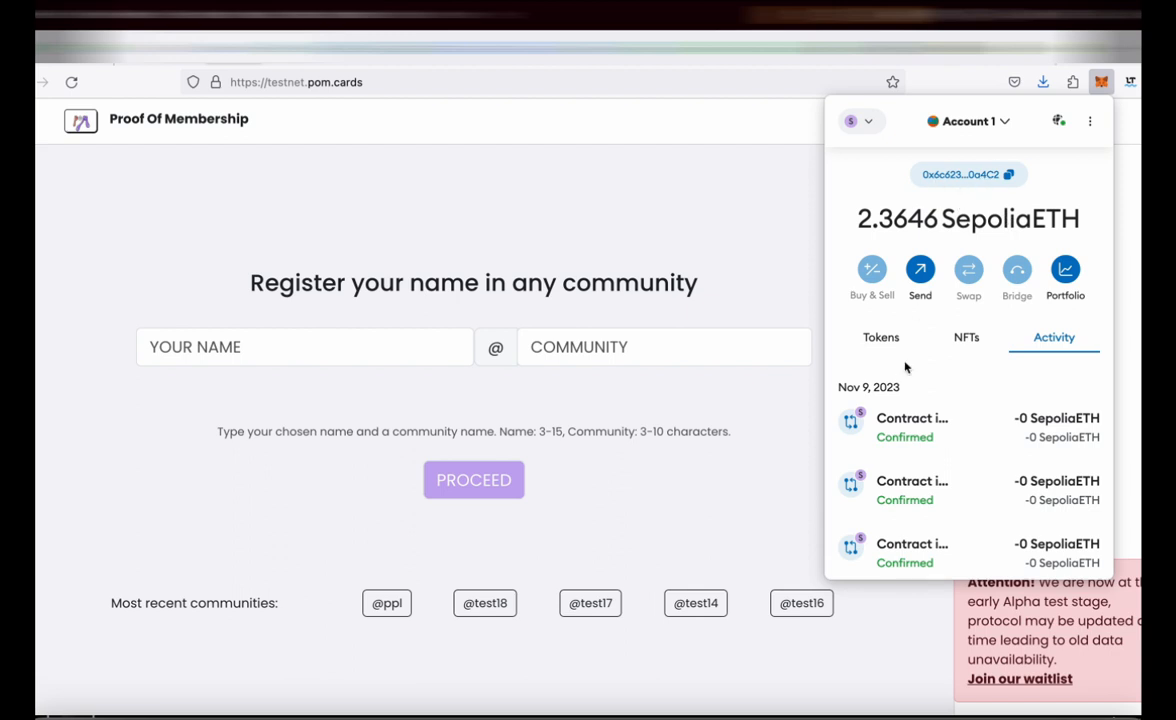
left_click(880, 341)
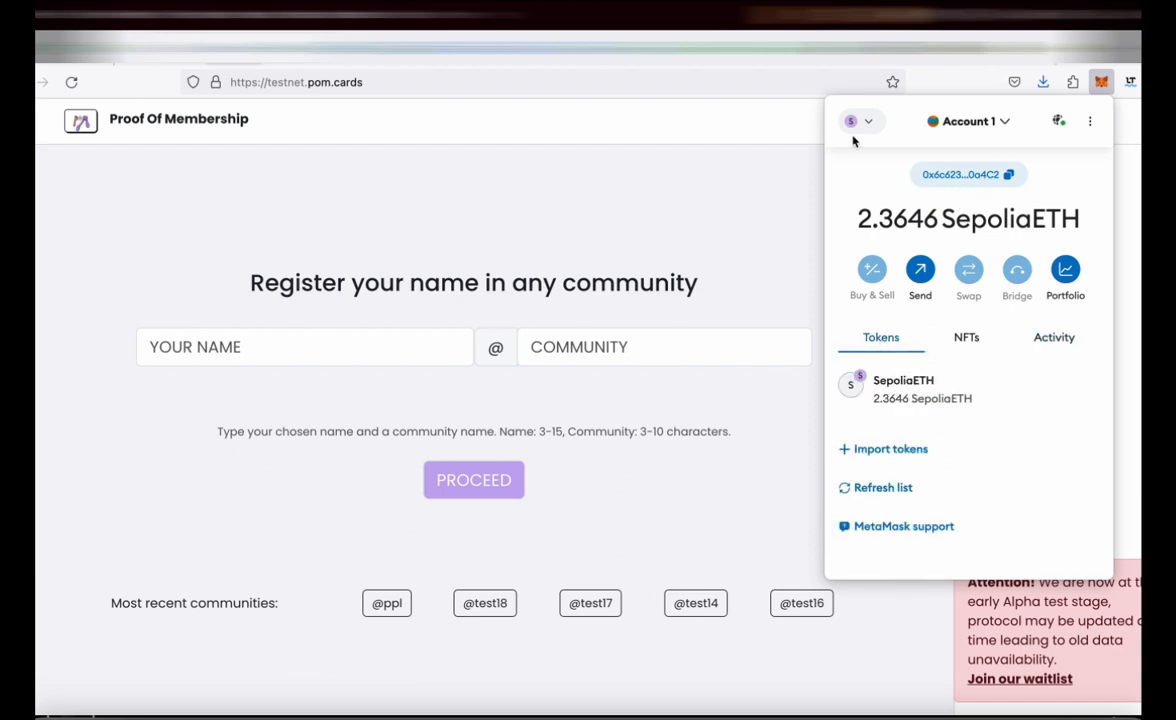
left_click(1101, 84)
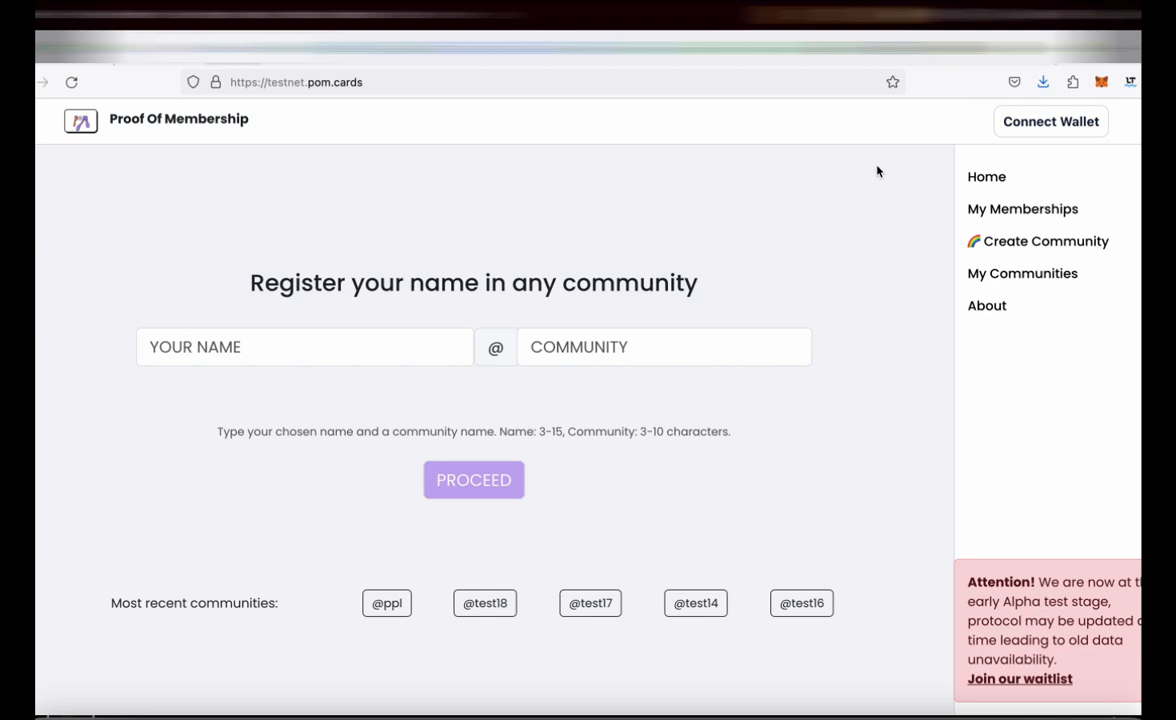
Connect MetaMask's Account 1 to the Proof Of Membership site and check its 2.3646 SepoliaETH balance
left_click(1044, 129)
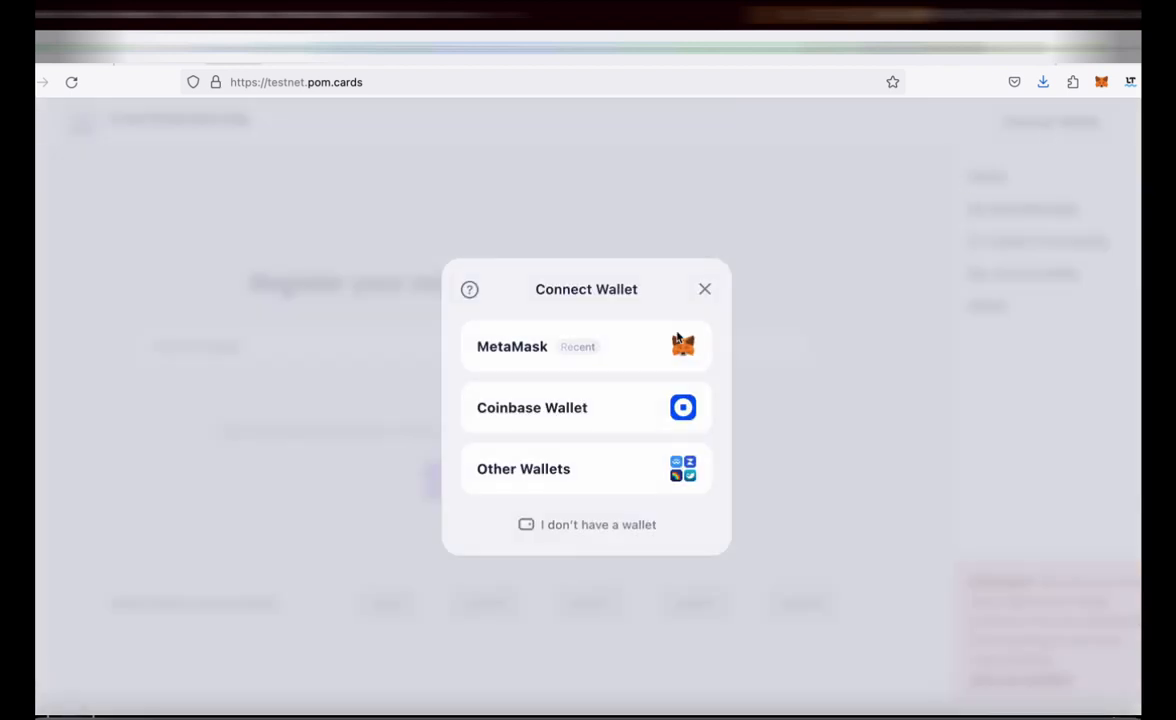
left_click(632, 363)
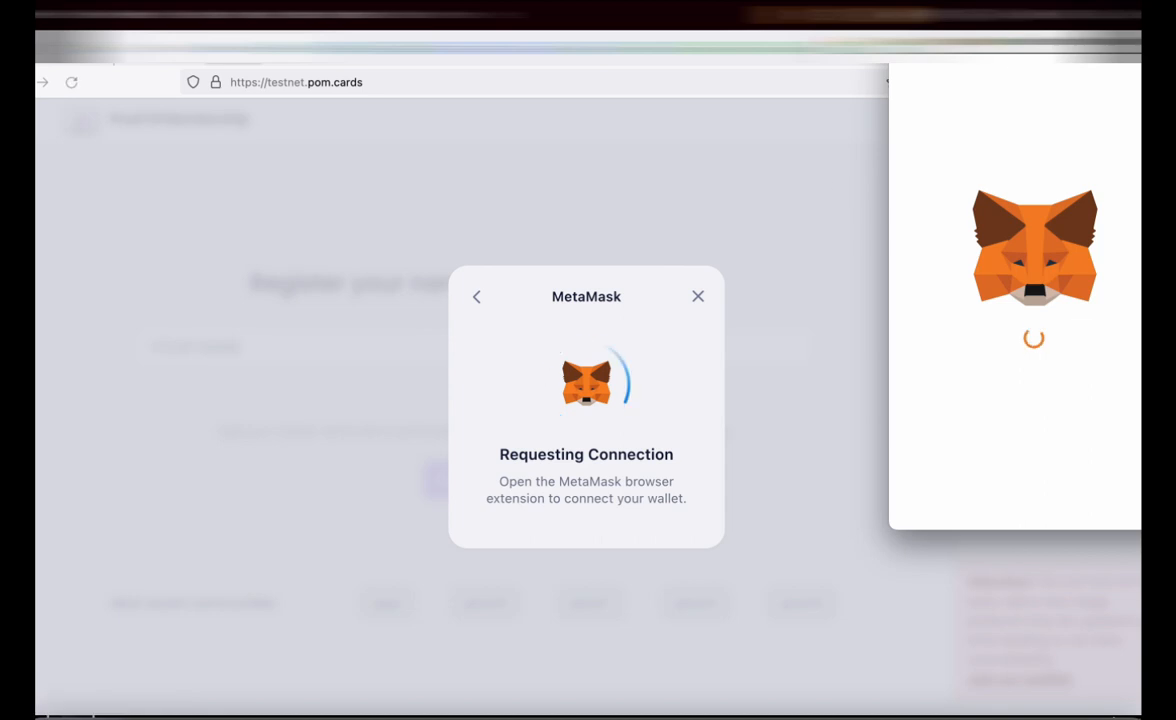
left_click_drag(1050, 40, 1050, 118)
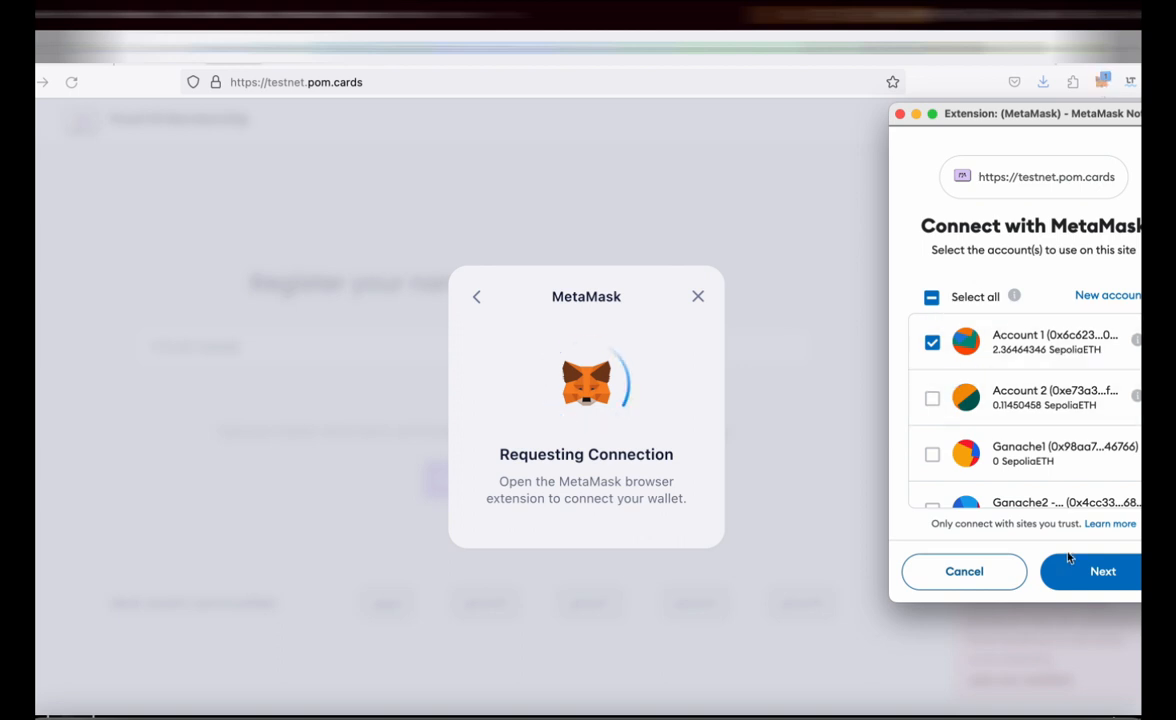
left_click(1092, 573)
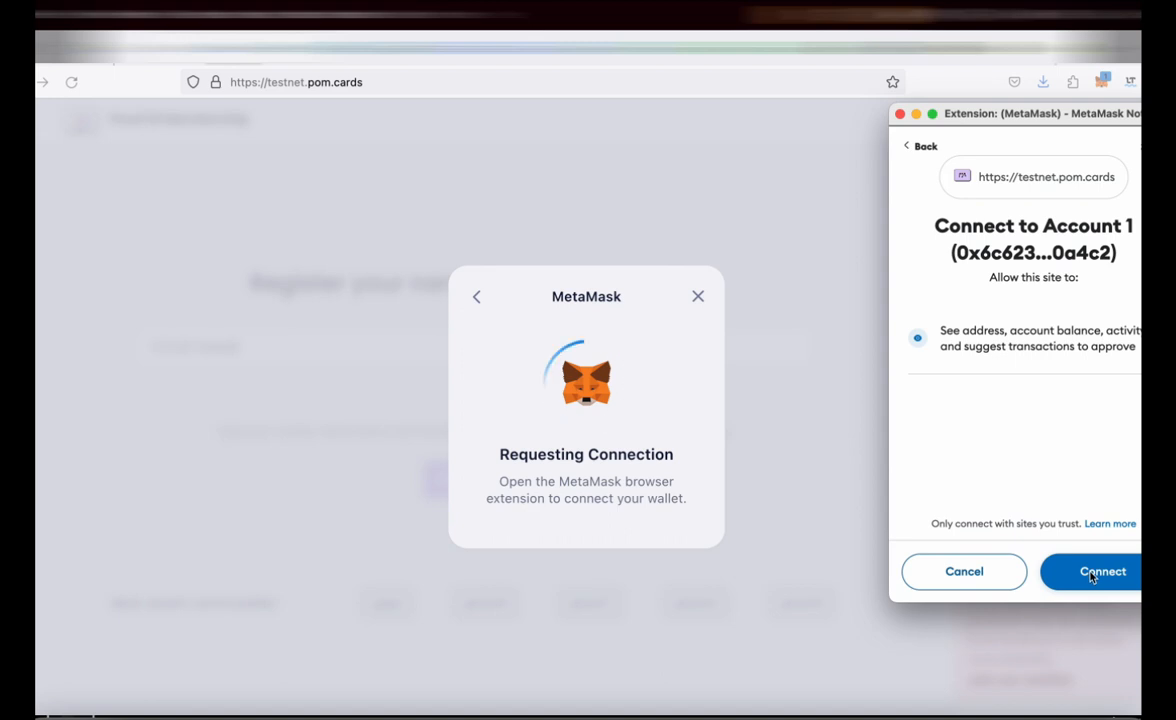
left_click(1103, 580)
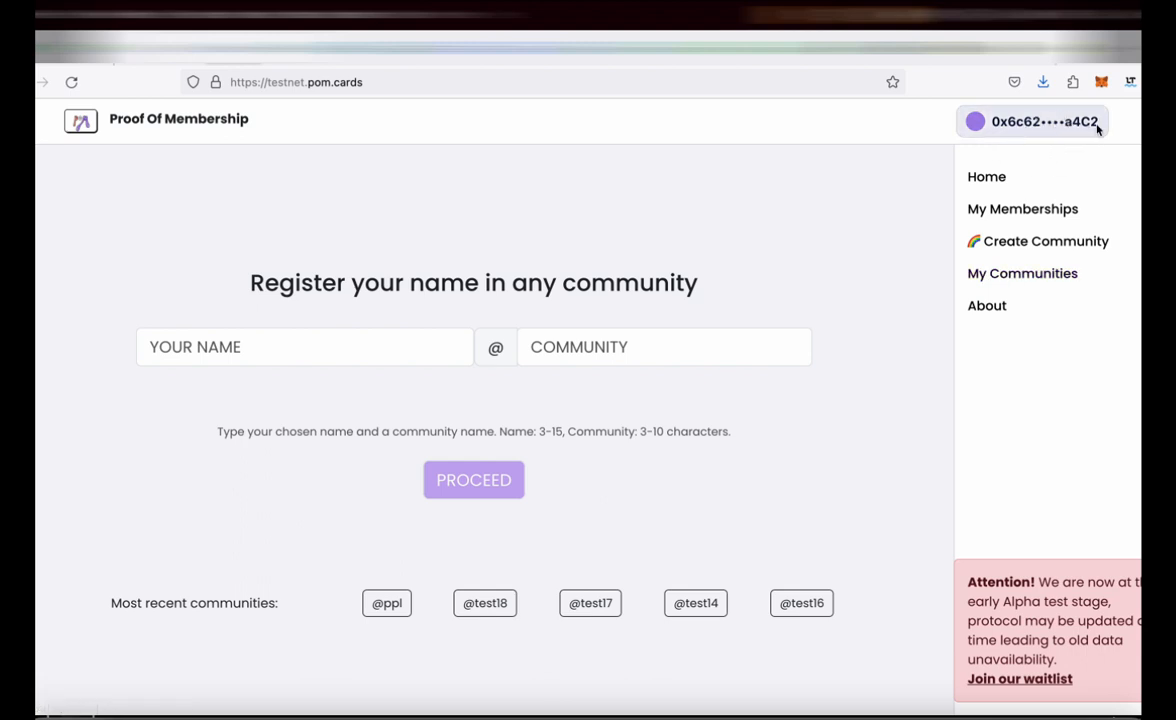
left_click(1101, 84)
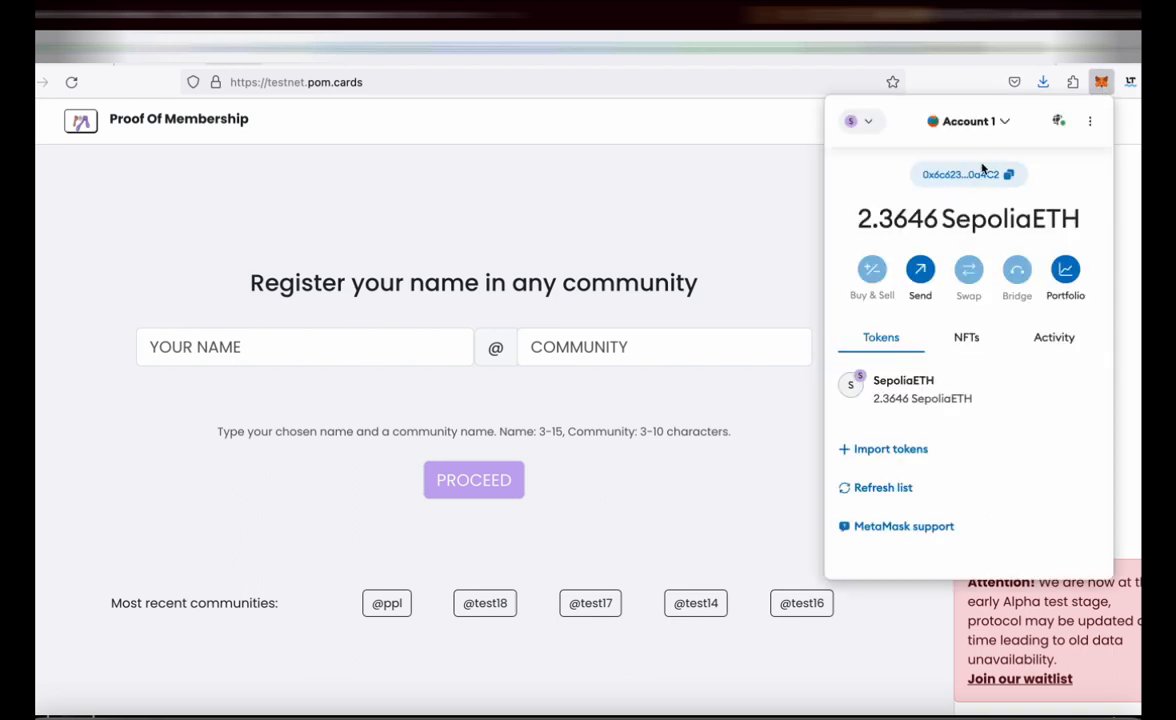
left_click(1102, 84)
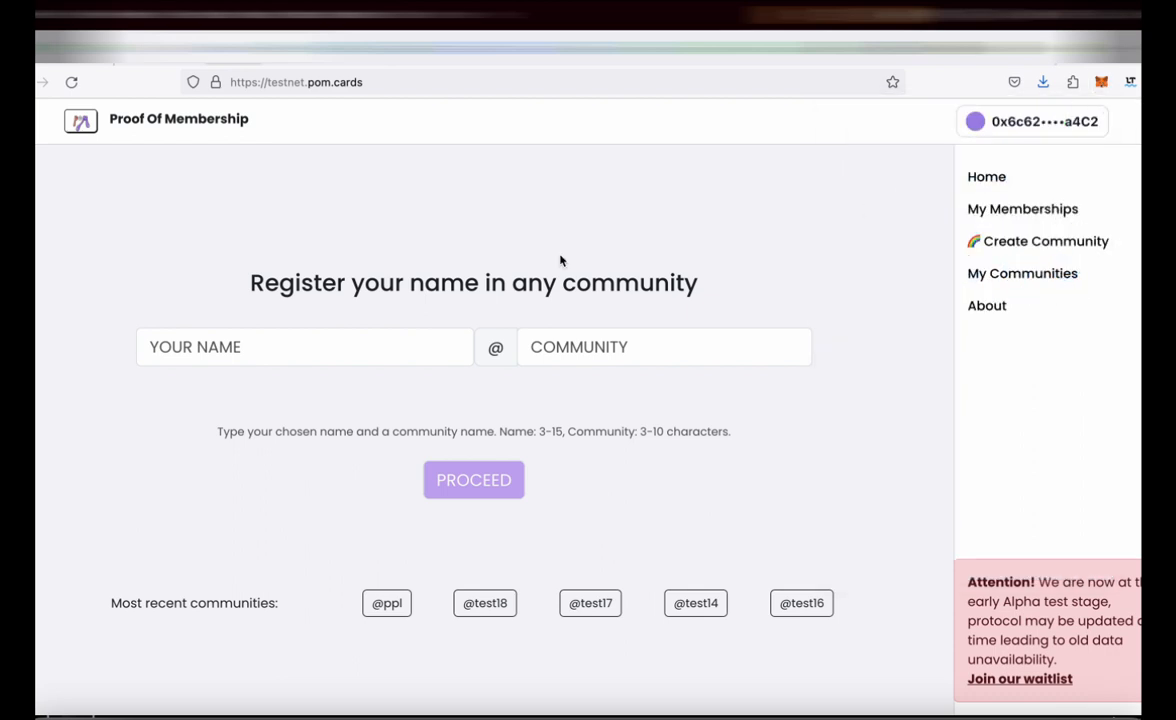
Enter the name yulkor with community daonetwork and proceed to the 0.025 ETH finalise page
left_click(338, 352)
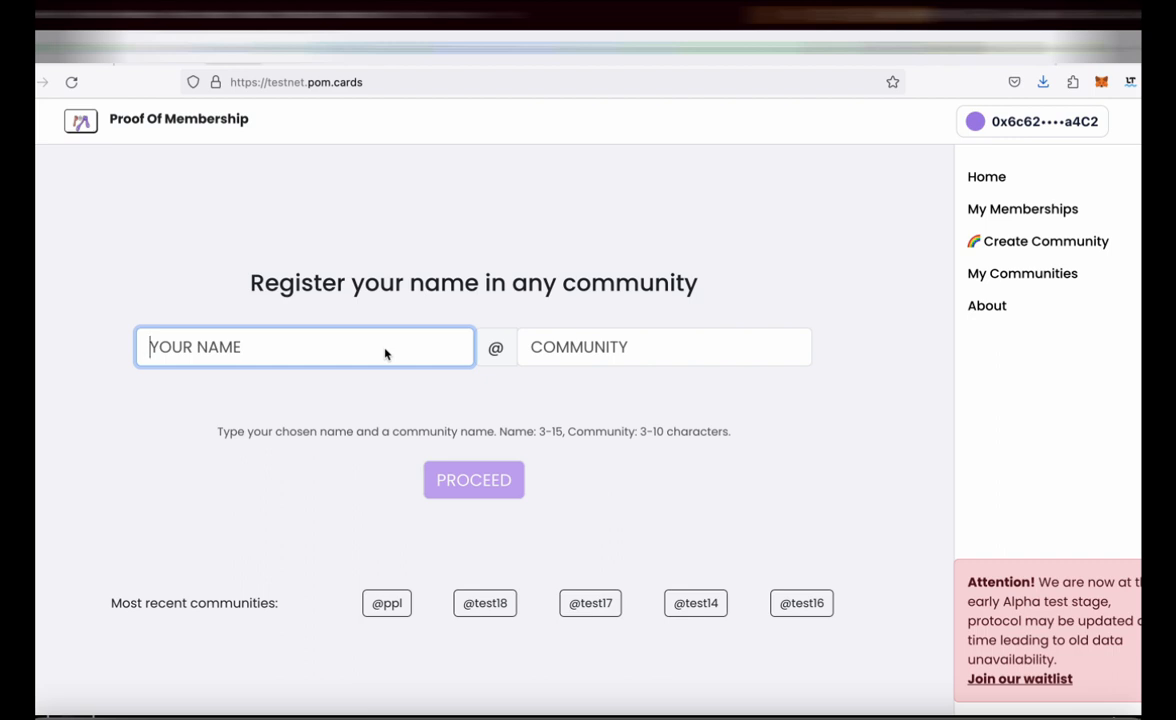
type("yulia")
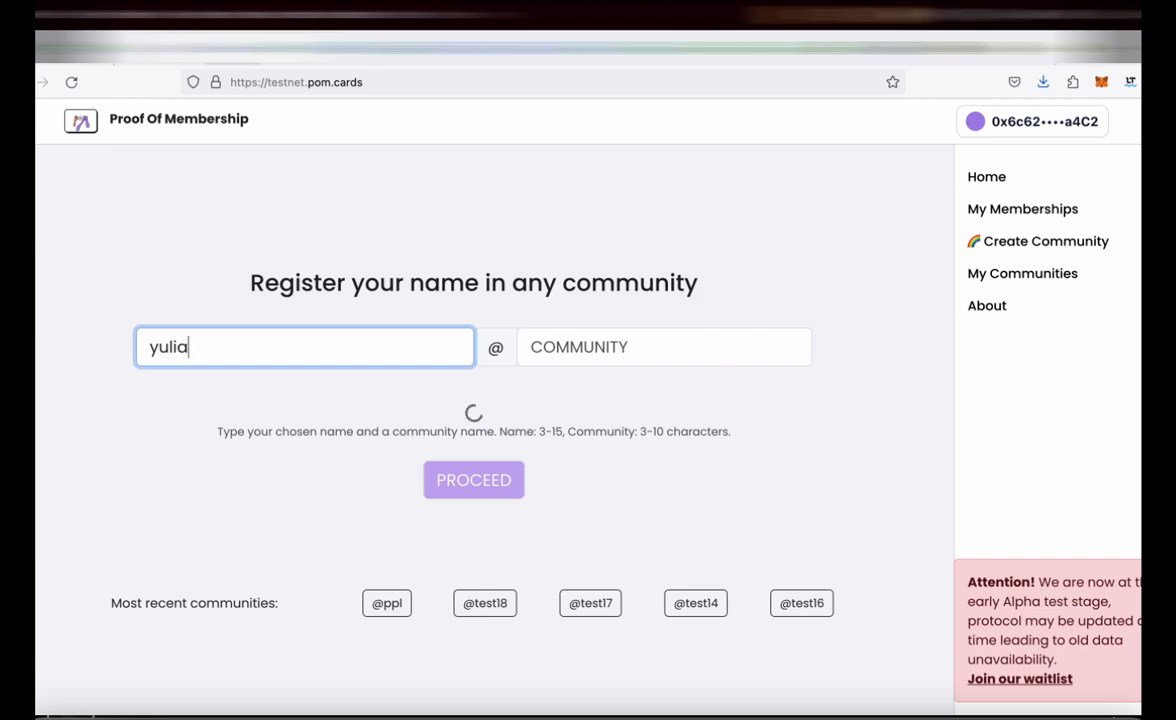
type("k")
key("BackSpace")
key("BackSpace")
key("BackSpace")
type("kor")
left_click(573, 348)
type("da")
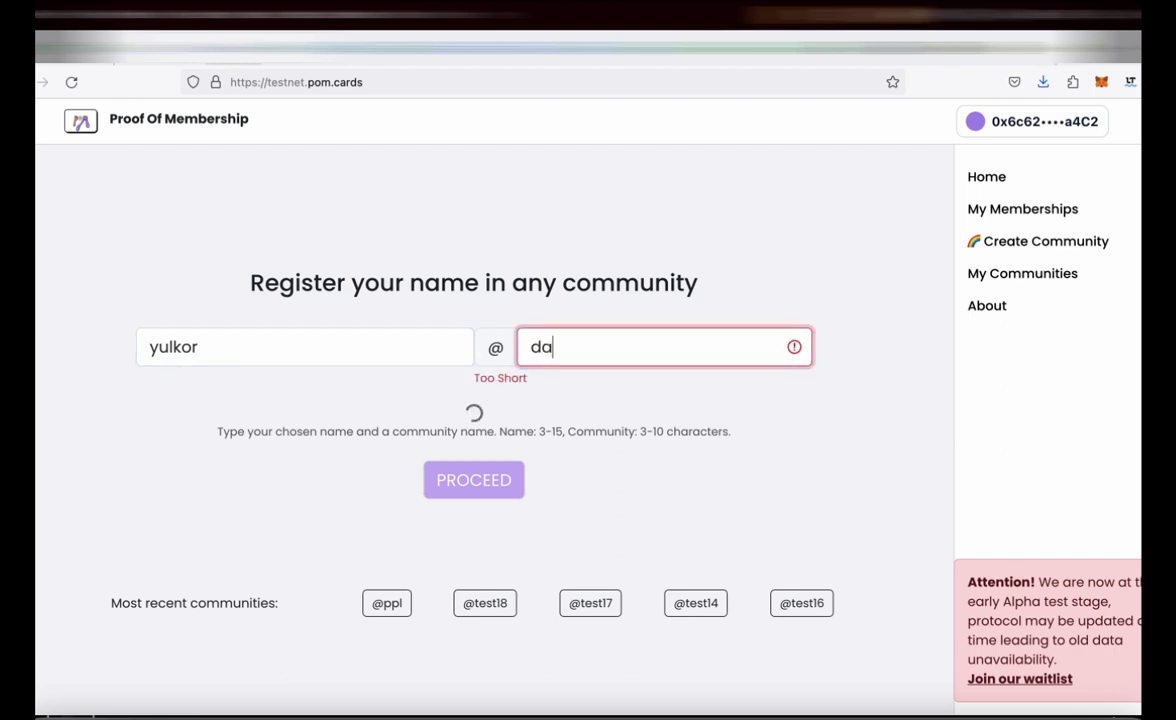
type("onetwork")
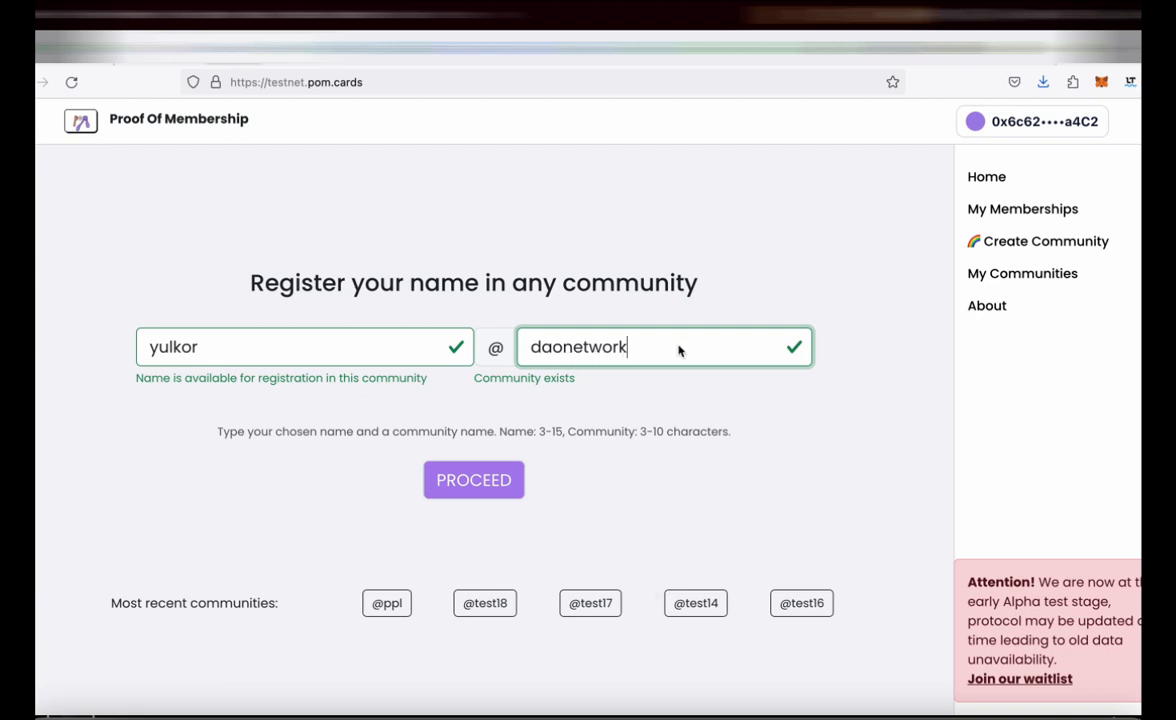
left_click(466, 484)
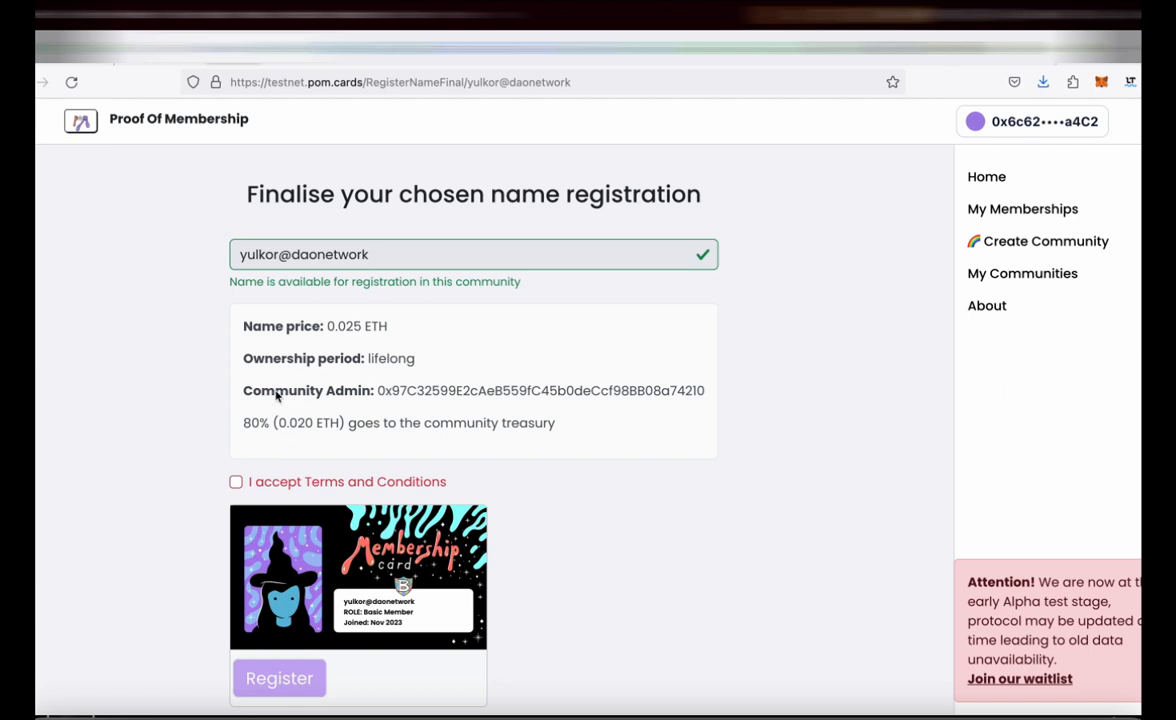
left_click(236, 483)
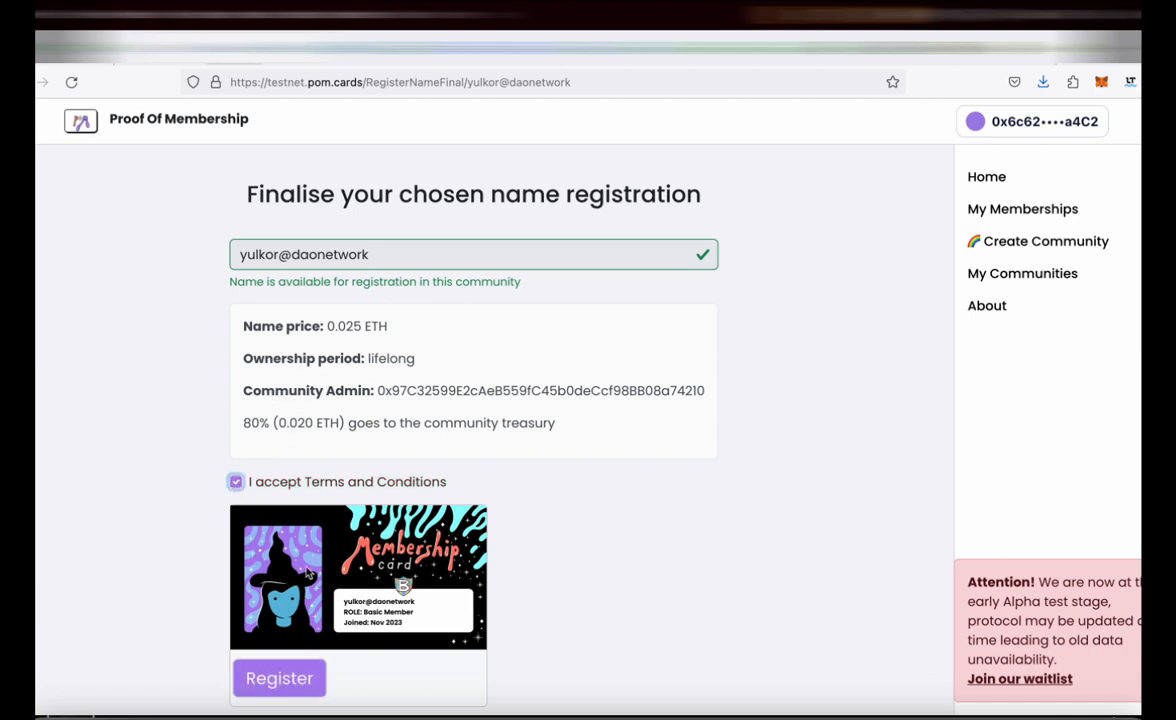
left_click(284, 680)
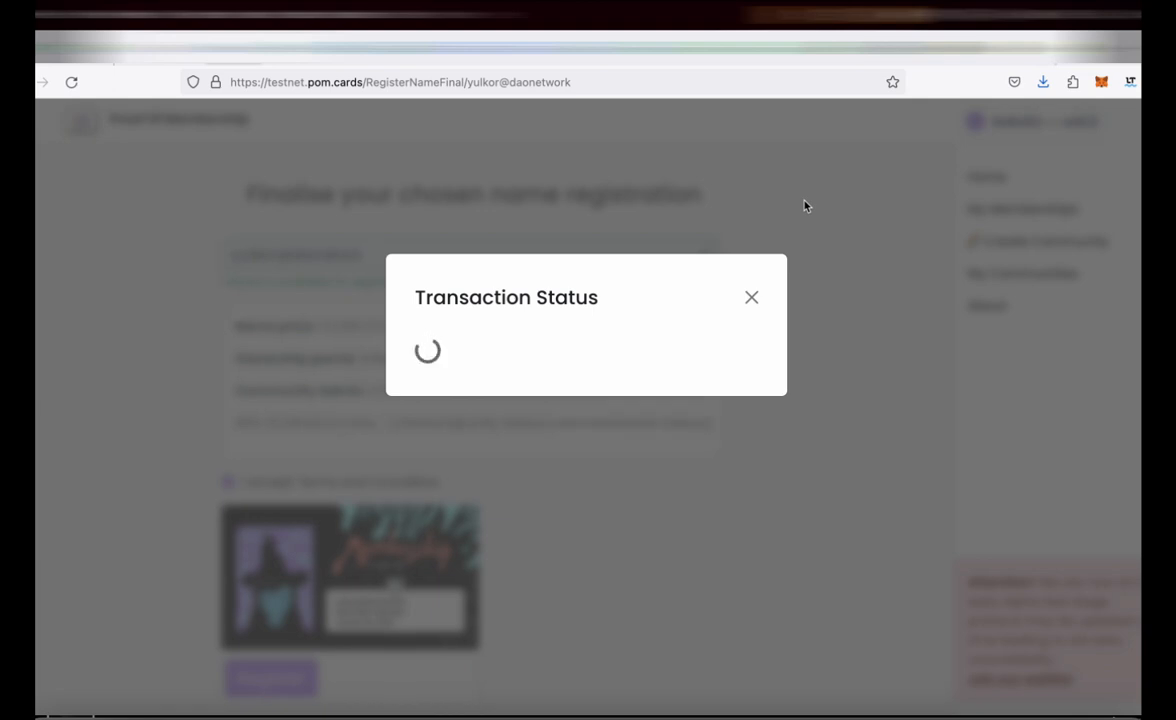
Confirm the 0.025 SepoliaETH registration payment in the MetaMask popup
left_click_drag(1045, 44, 1054, 113)
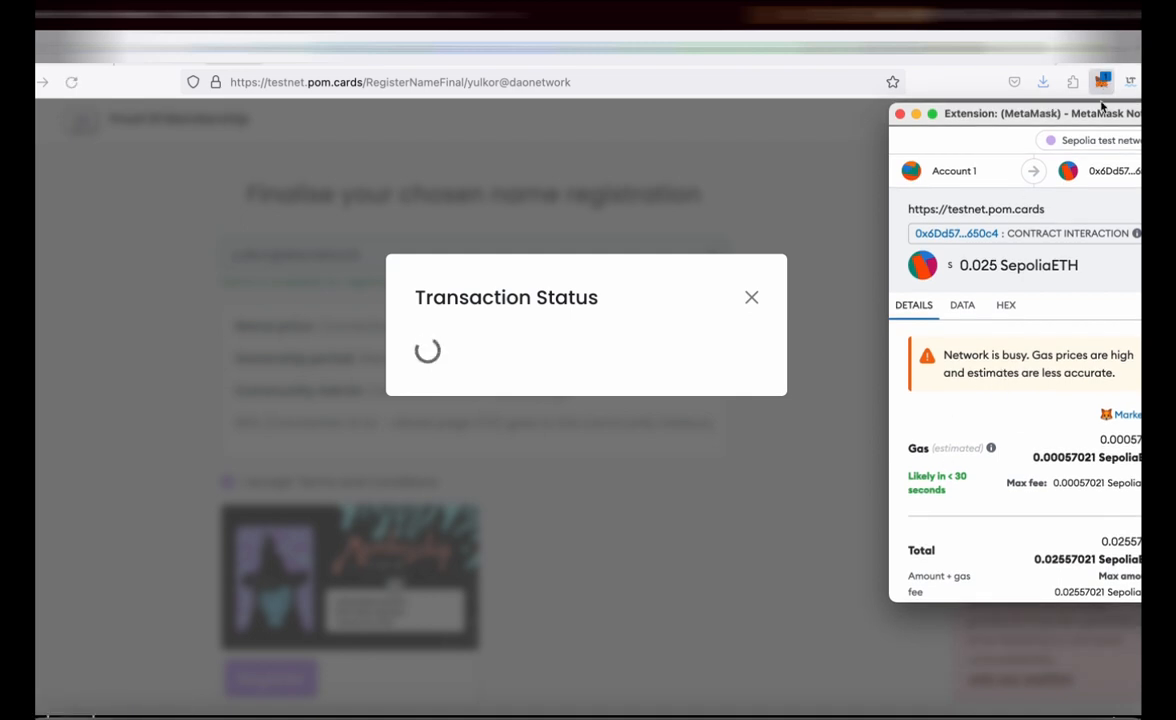
scroll(1016, 413, "down", 2)
left_click(1089, 578)
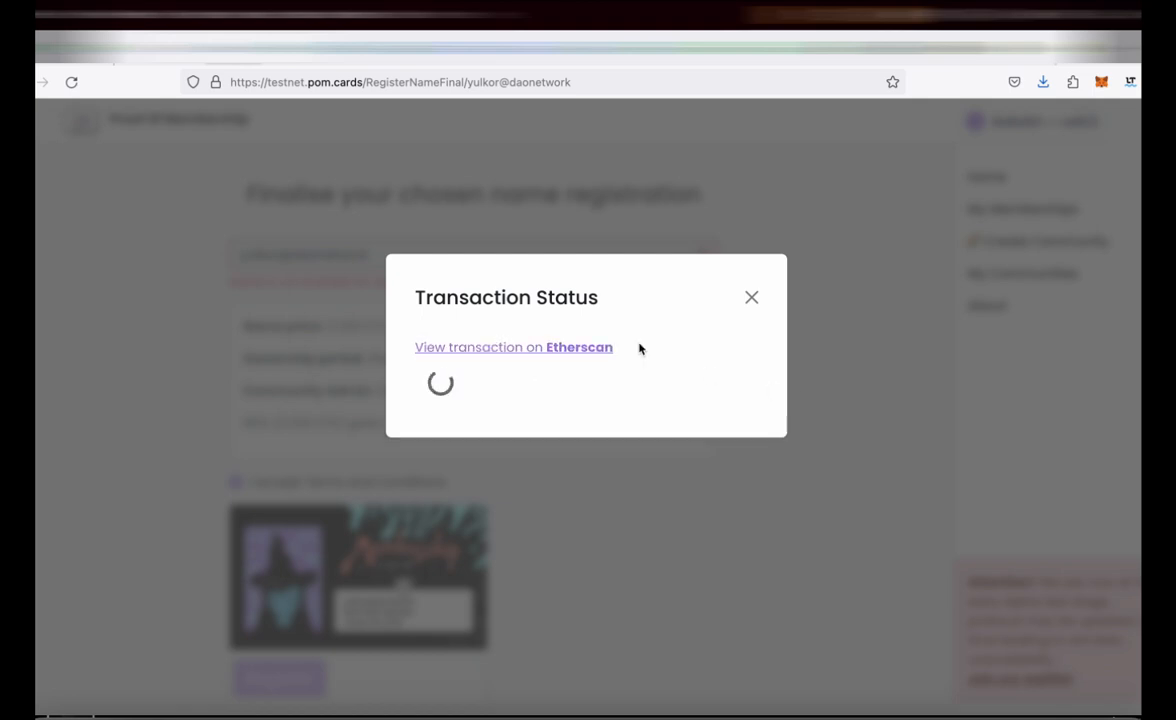
right_click(471, 353)
View the registration transaction on Etherscan in a new tab, verify its Success status, then close it
left_click(480, 359)
left_click(300, 48)
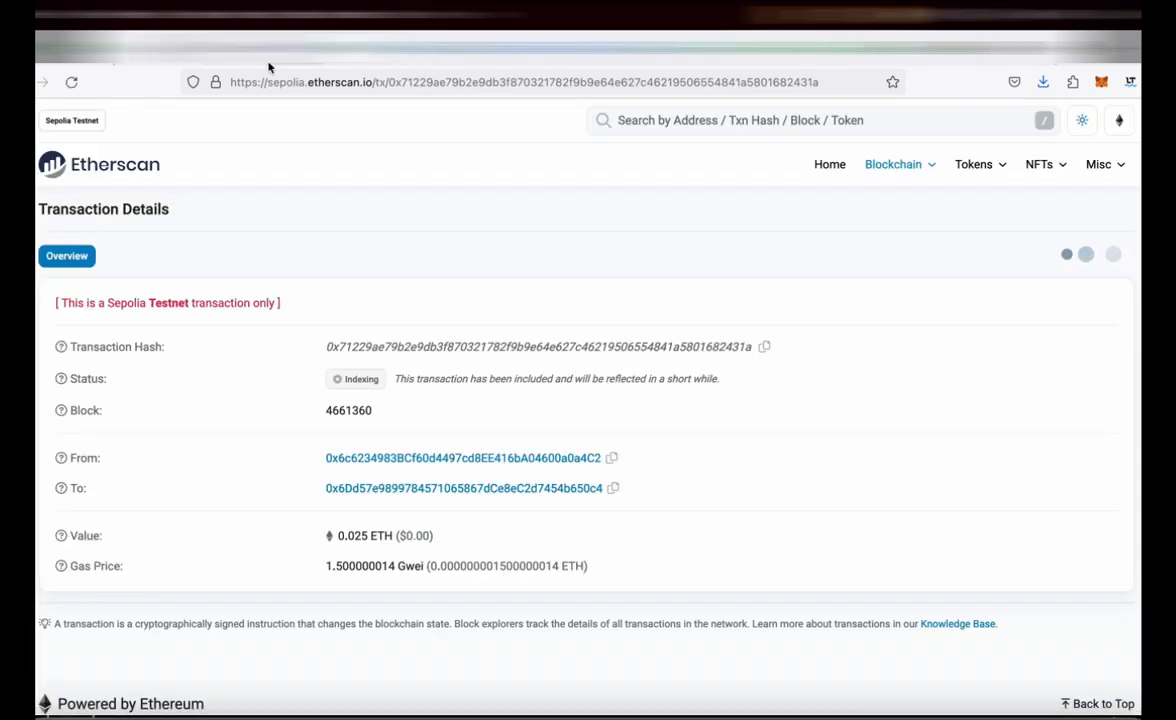
left_click(227, 54)
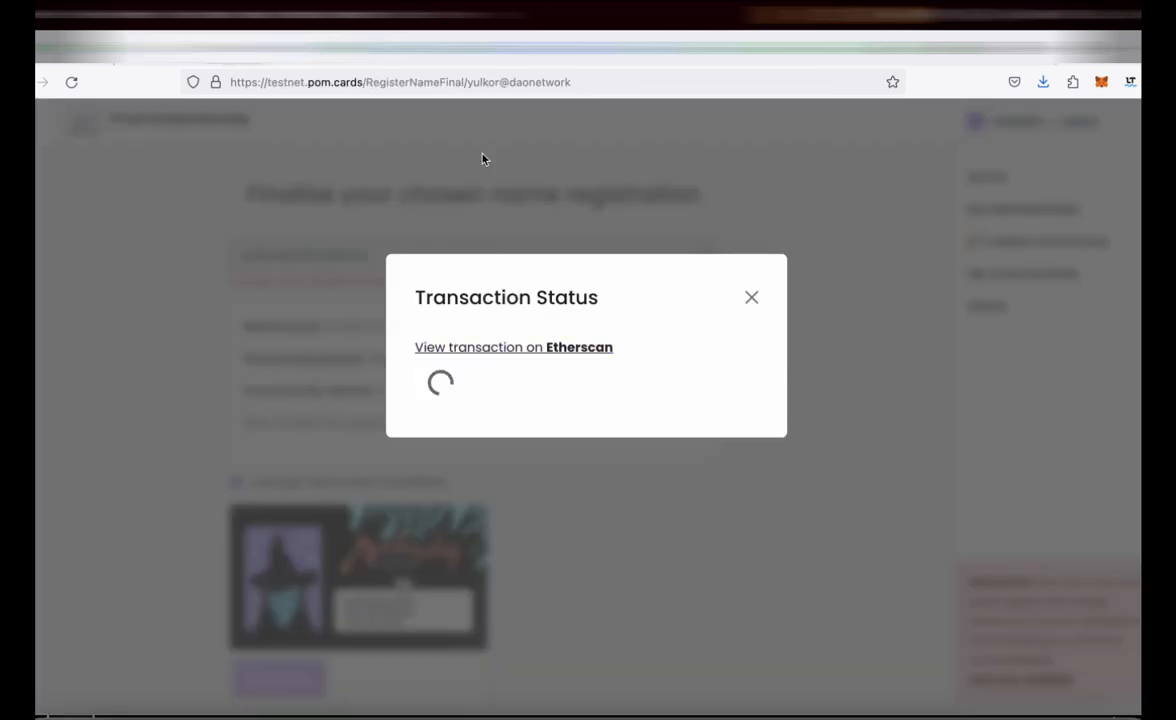
left_click(282, 64)
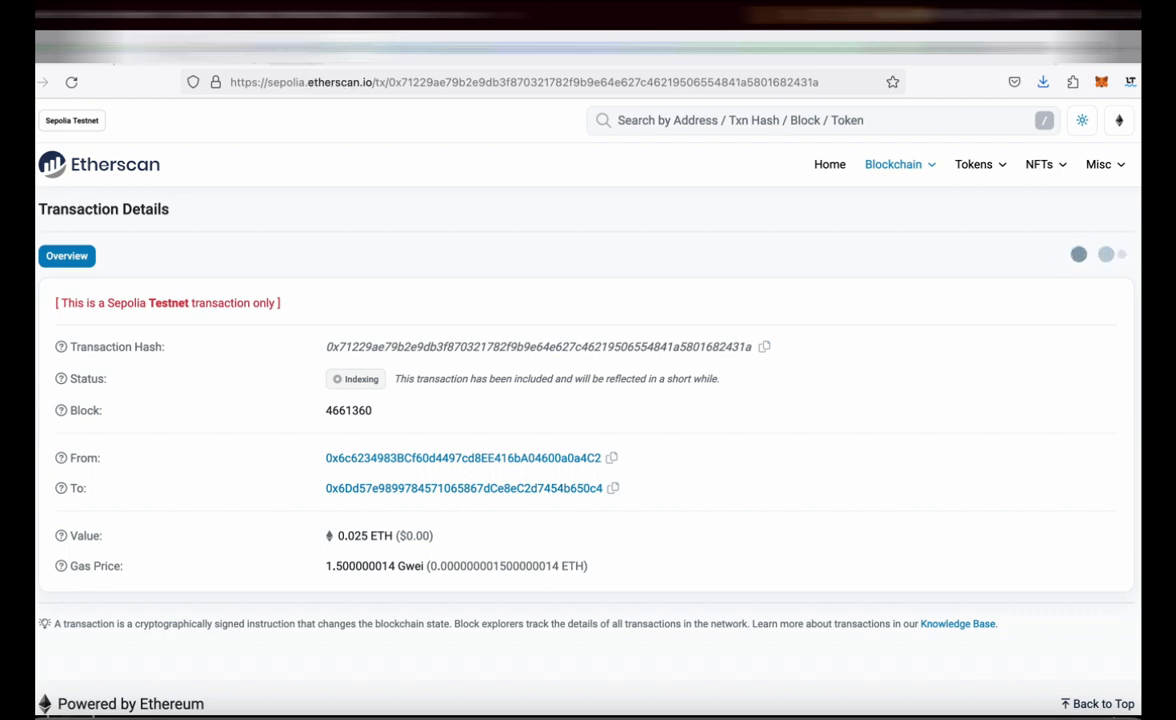
left_click(258, 50)
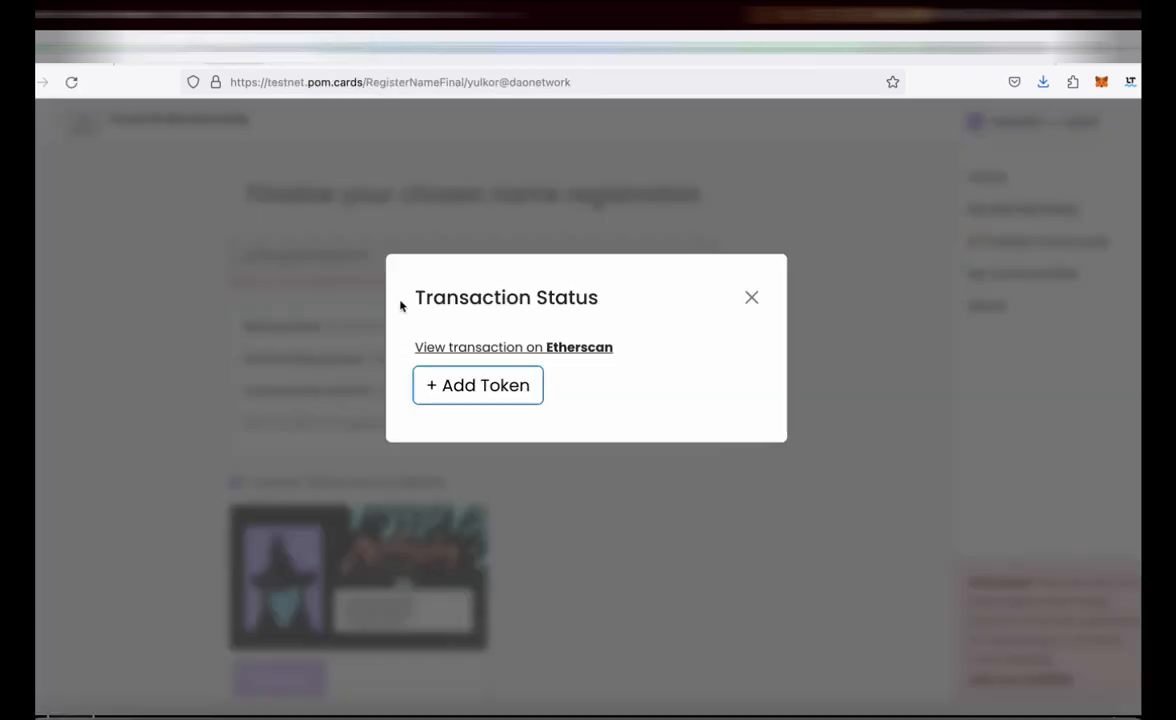
left_click(282, 48)
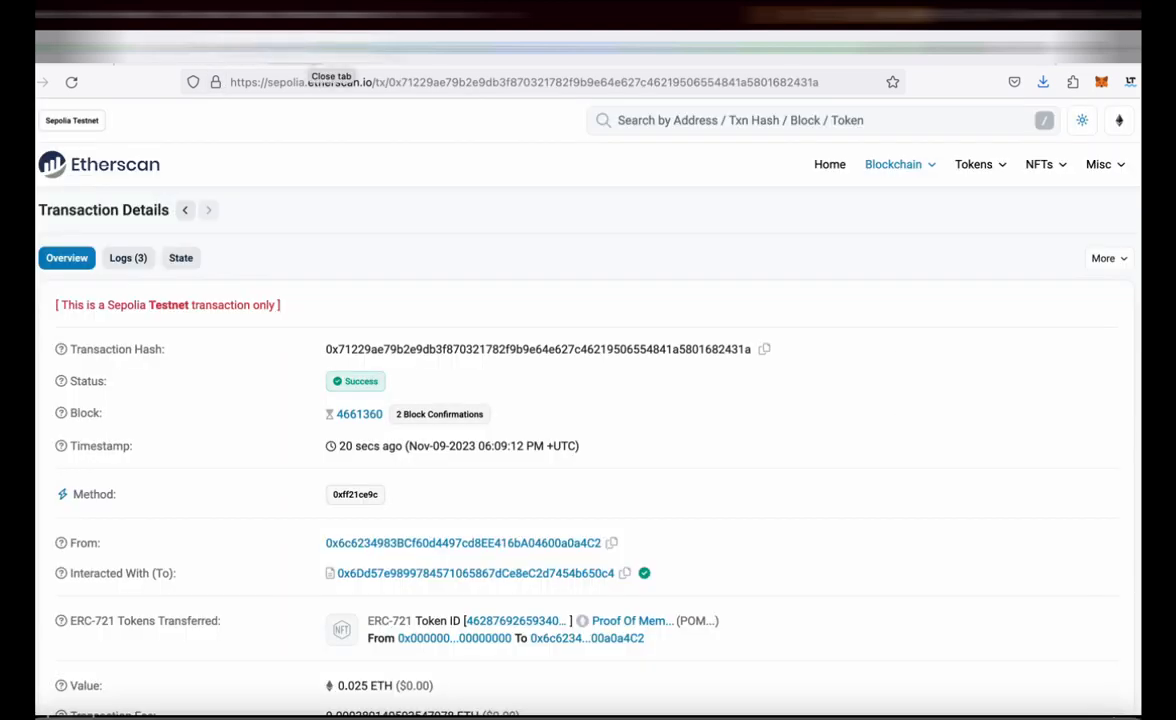
left_click(318, 48)
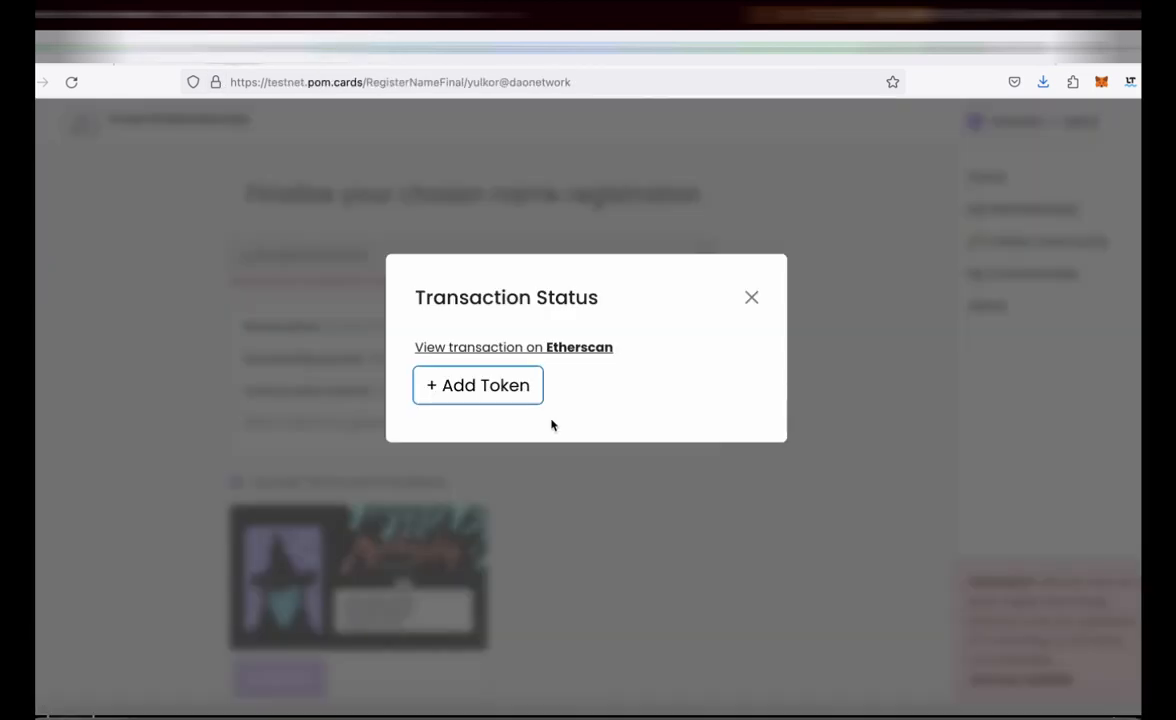
Add the minted membership token, check the Proof Of Membership NFTs in MetaMask, then close the dialogs
left_click(457, 386)
left_click(480, 394)
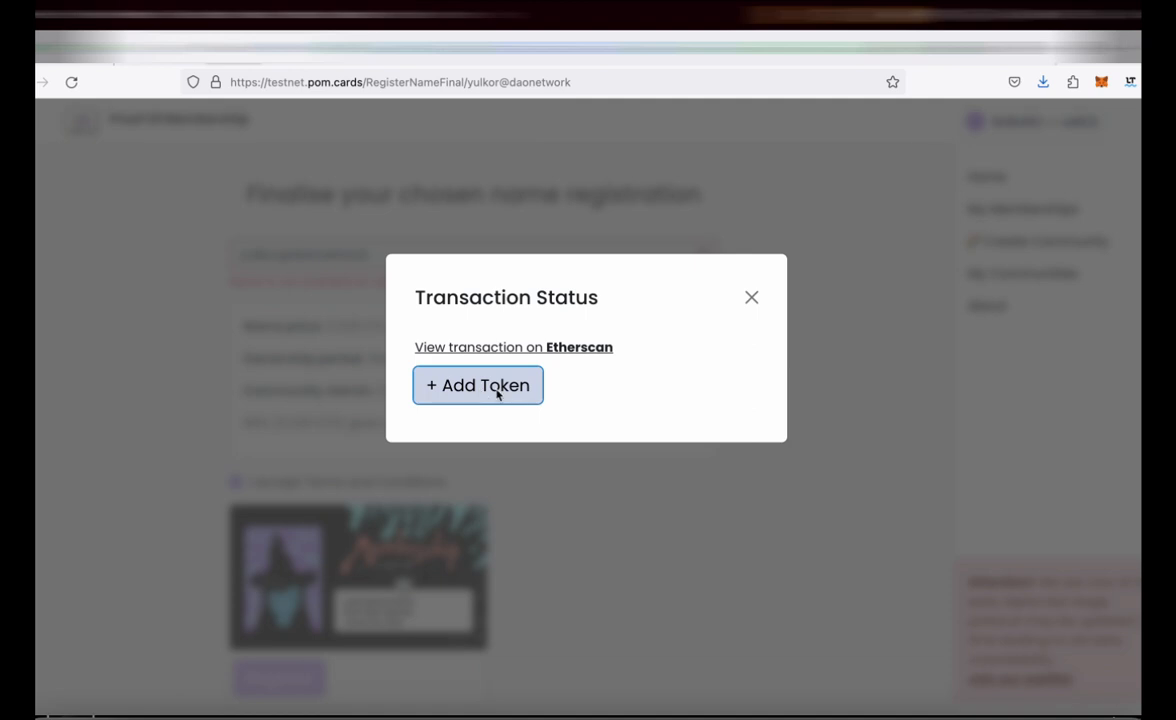
left_click(1101, 81)
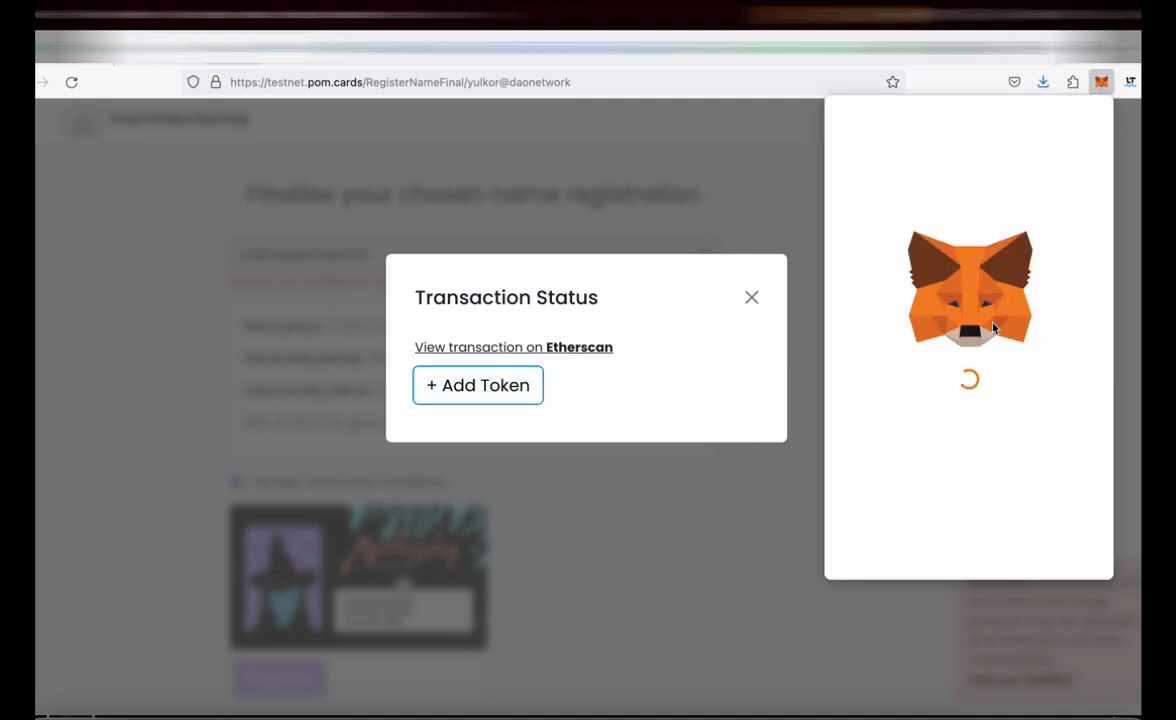
left_click(968, 337)
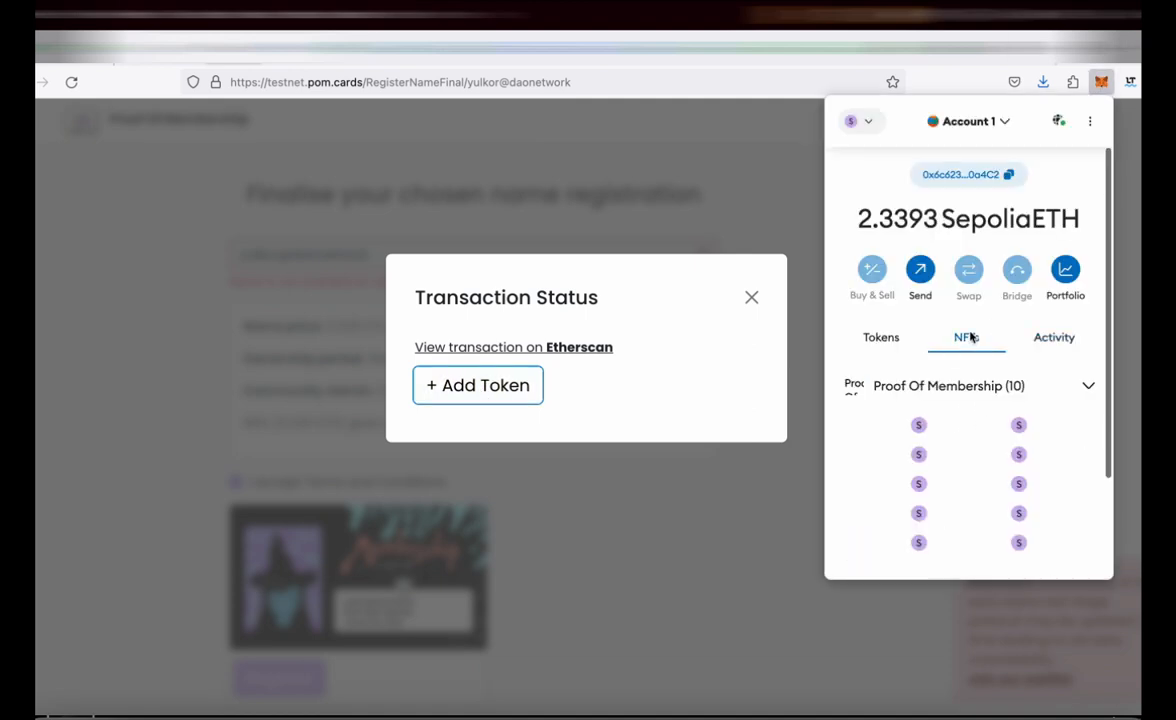
scroll(931, 458, "down", 5)
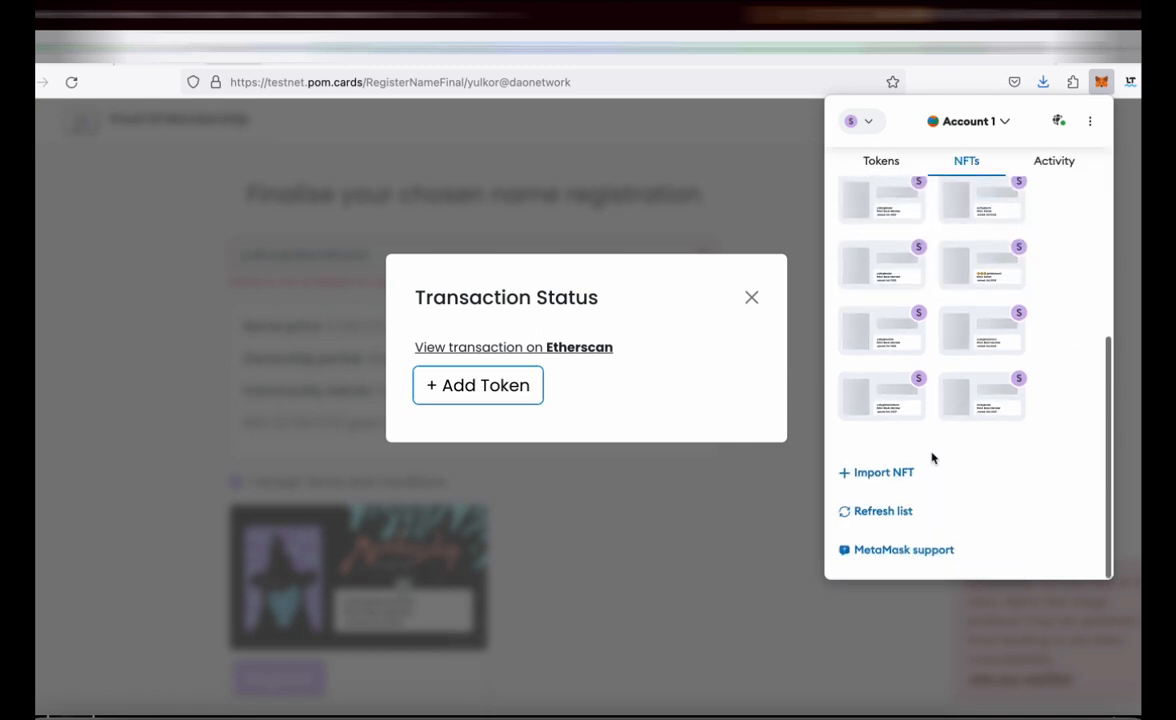
left_click(499, 394)
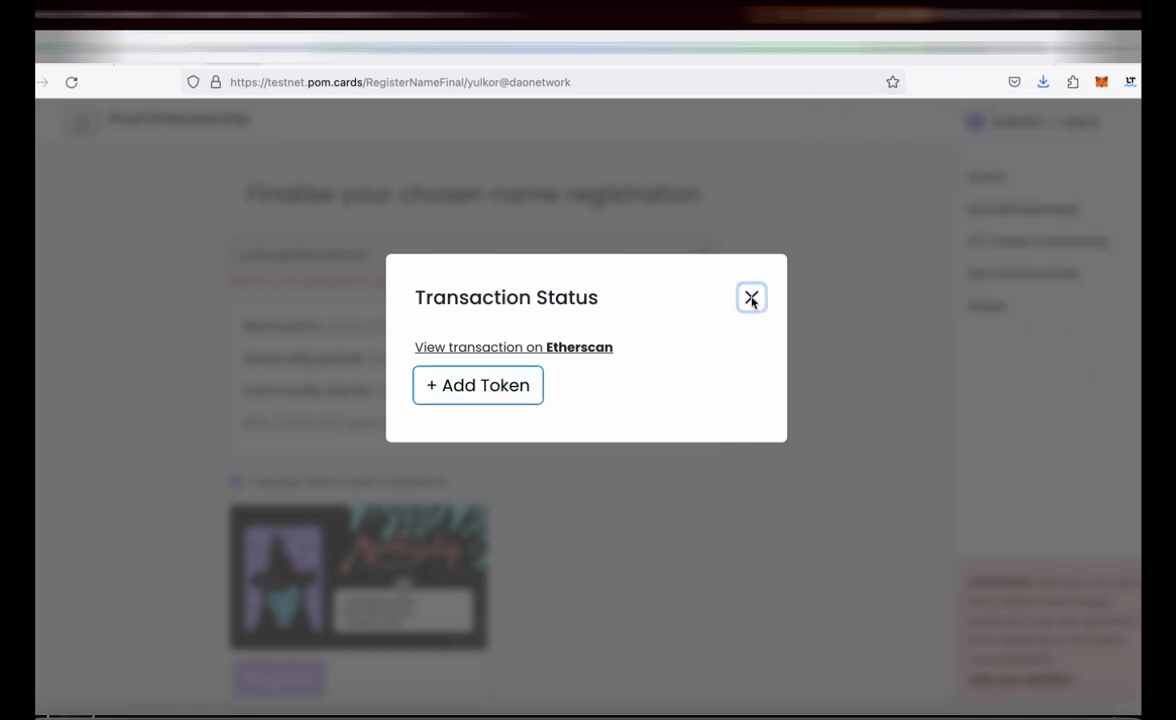
left_click(751, 298)
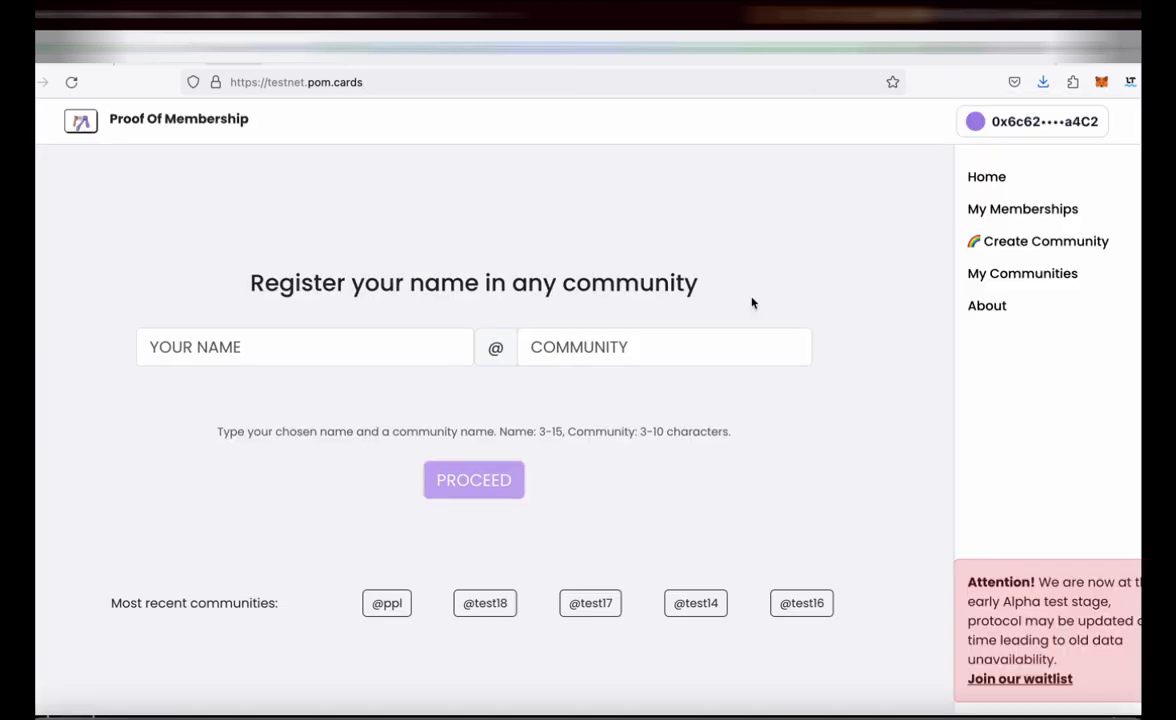
Open the yulkor@daonetwork card from My Memberships, select its page link, and go to OpenSea's collection
left_click(993, 214)
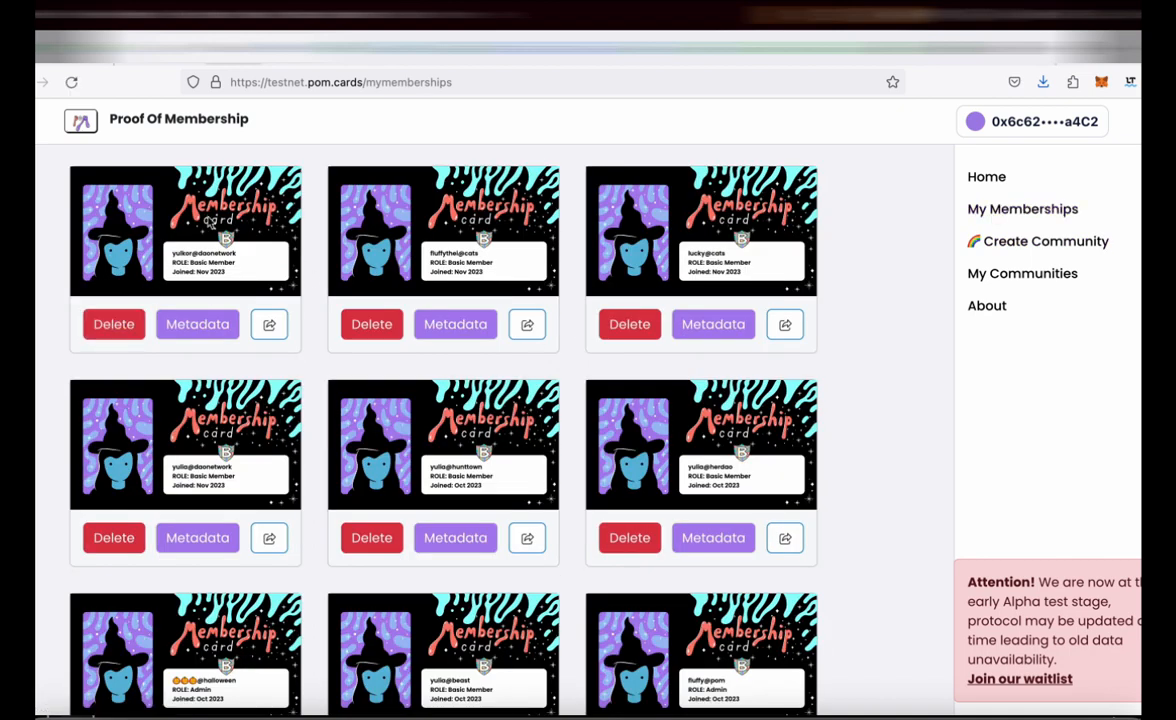
scroll(388, 478, "down", 2)
scroll(370, 520, "up", 3)
left_click(268, 324)
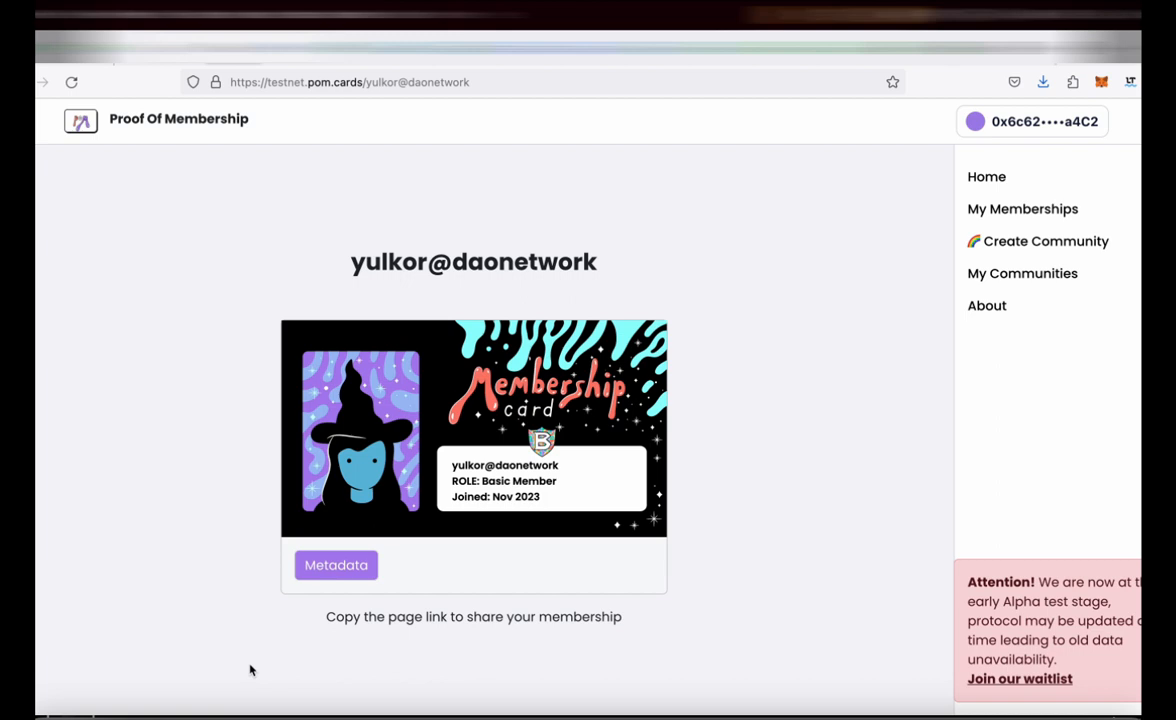
left_click(493, 82)
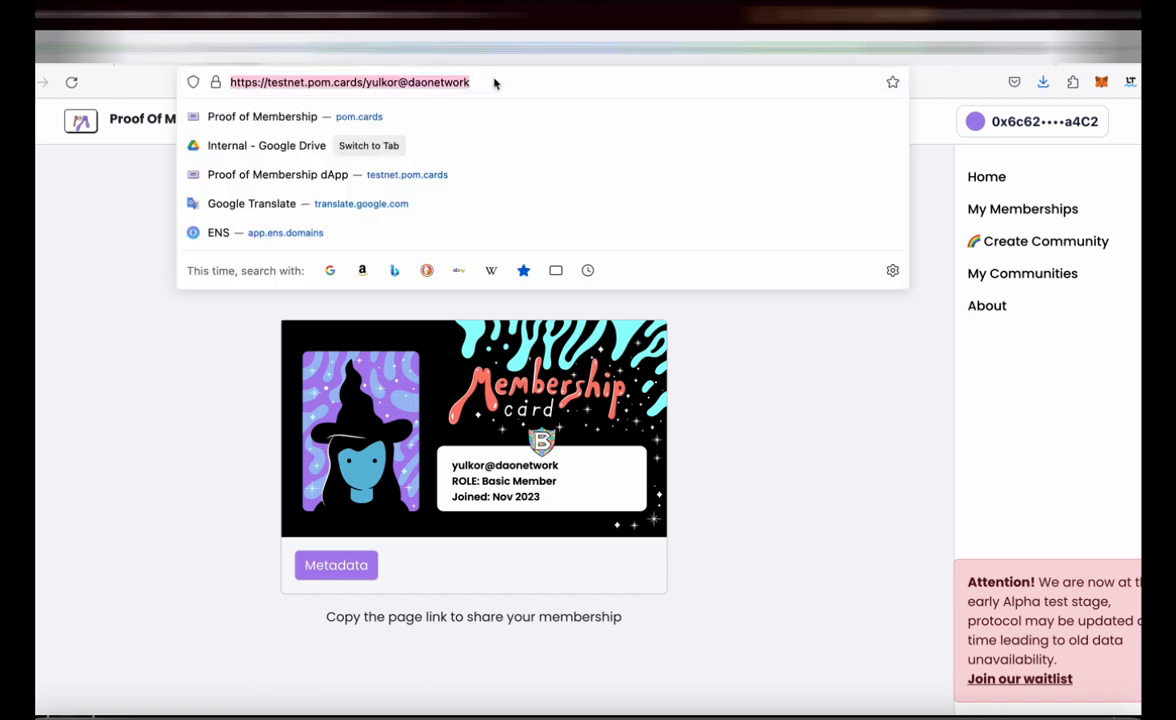
left_click(66, 352)
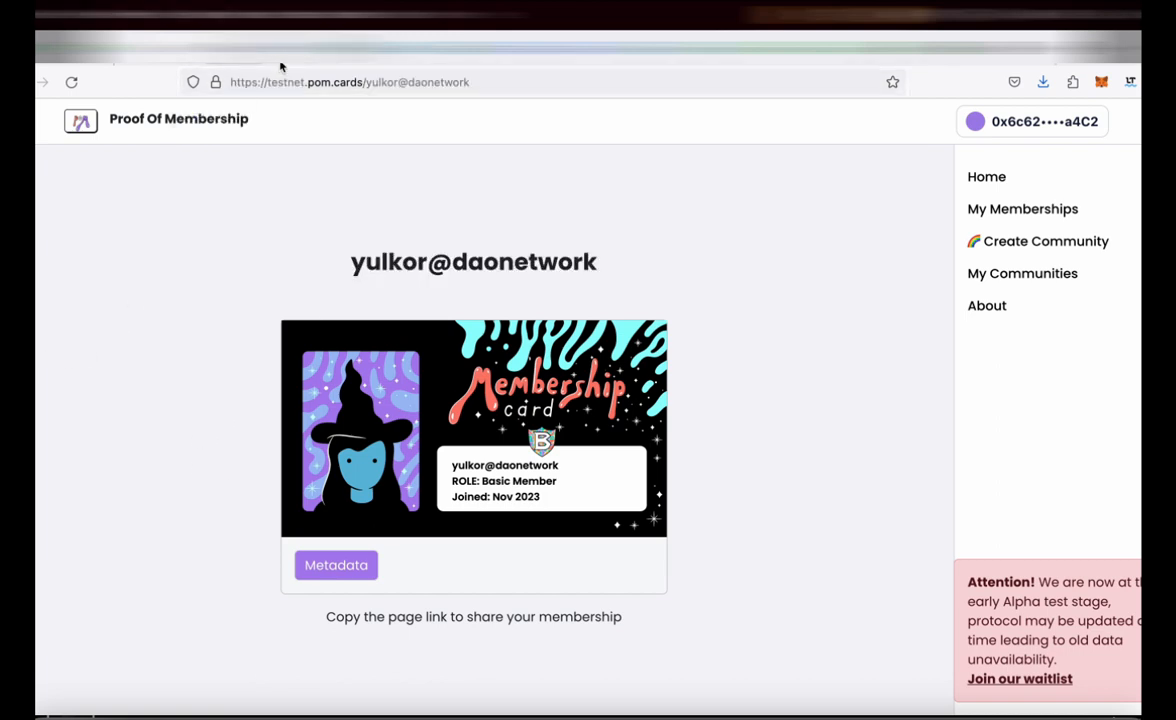
left_click(336, 50)
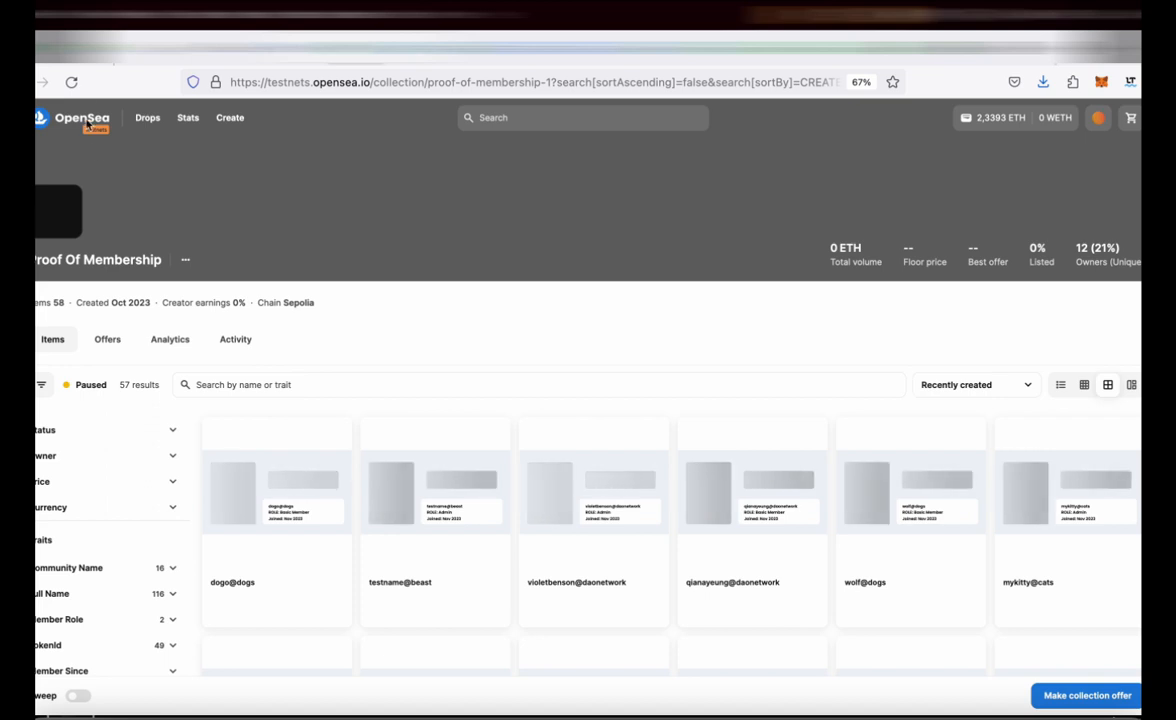
left_click(72, 82)
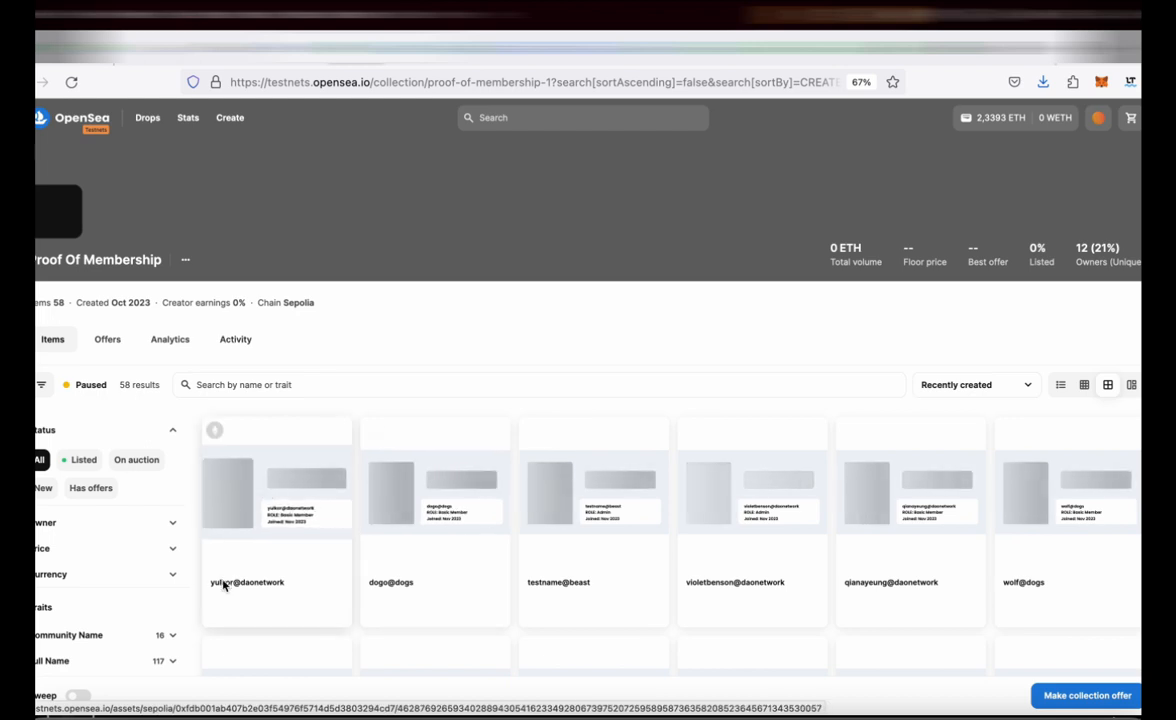
left_click(272, 489)
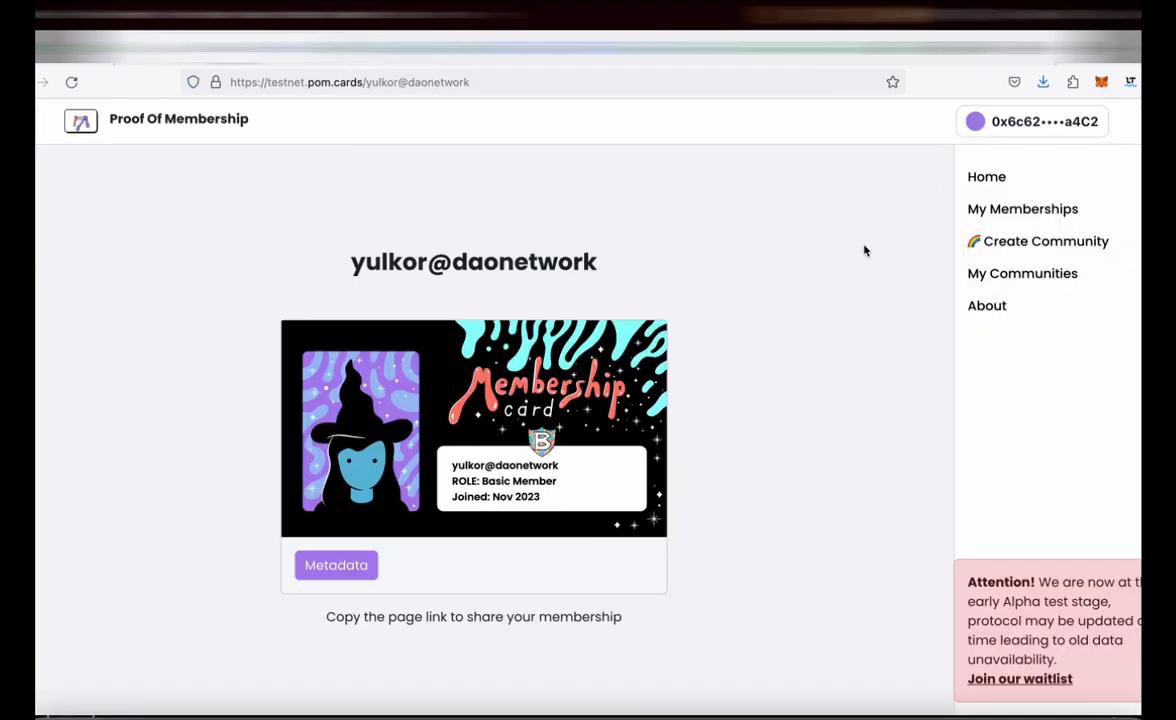
left_click(1008, 174)
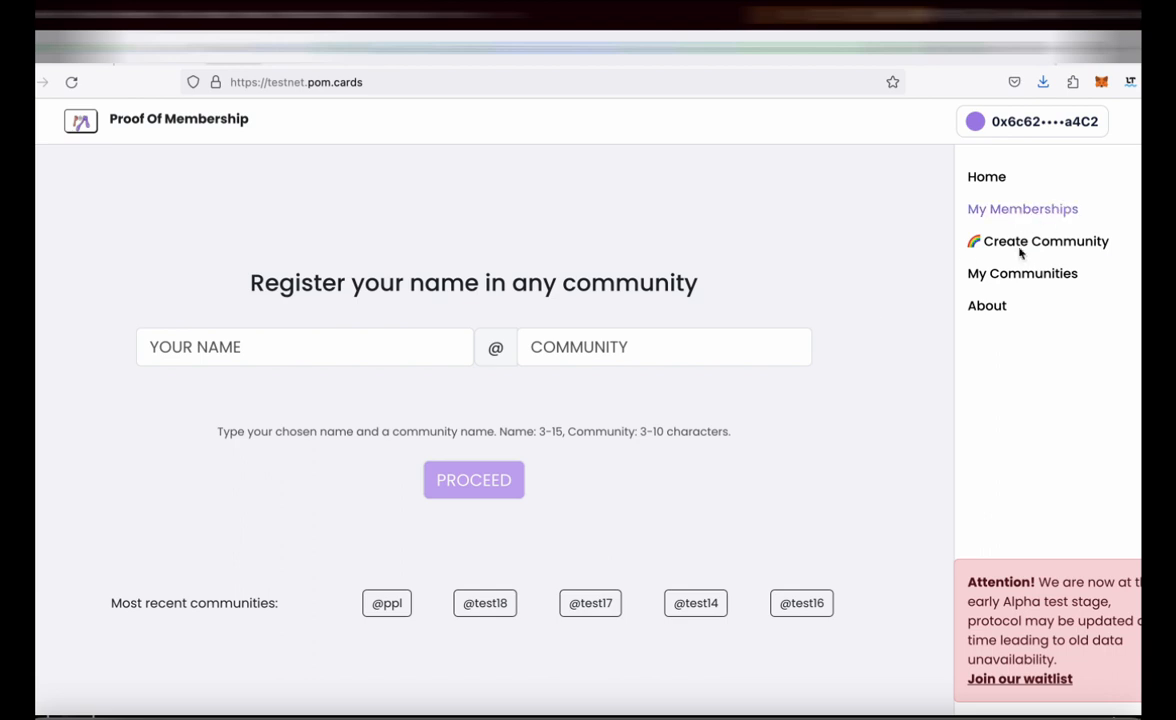
left_click(1018, 210)
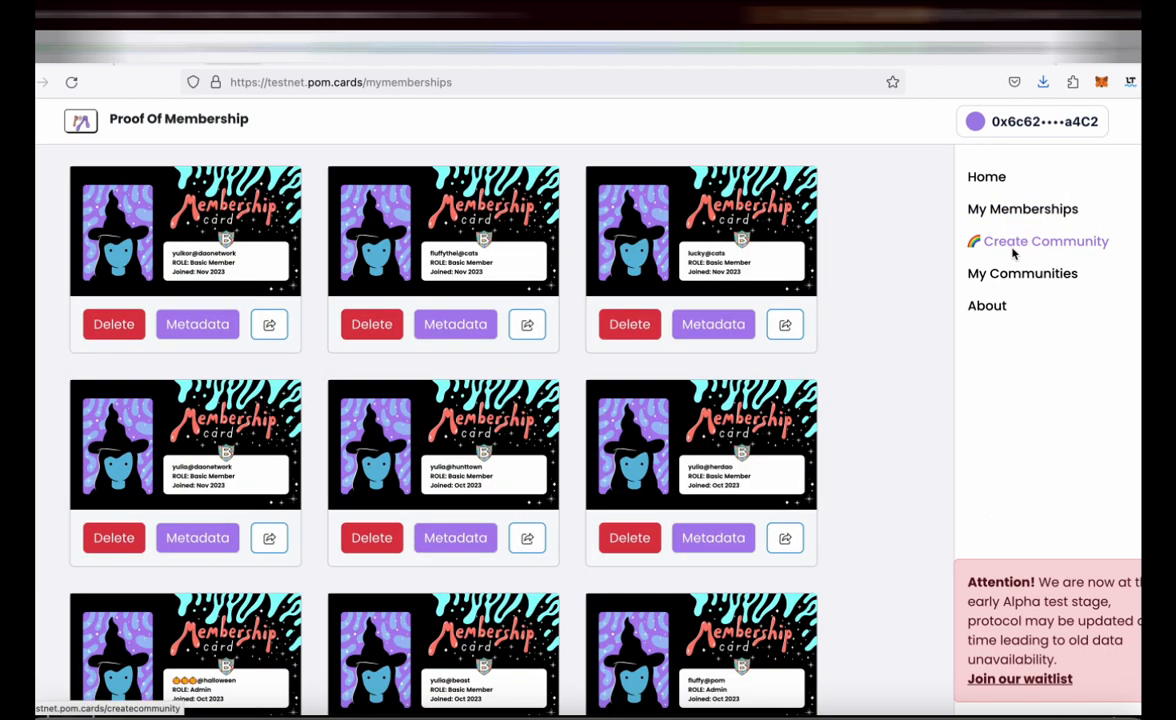
left_click(1013, 245)
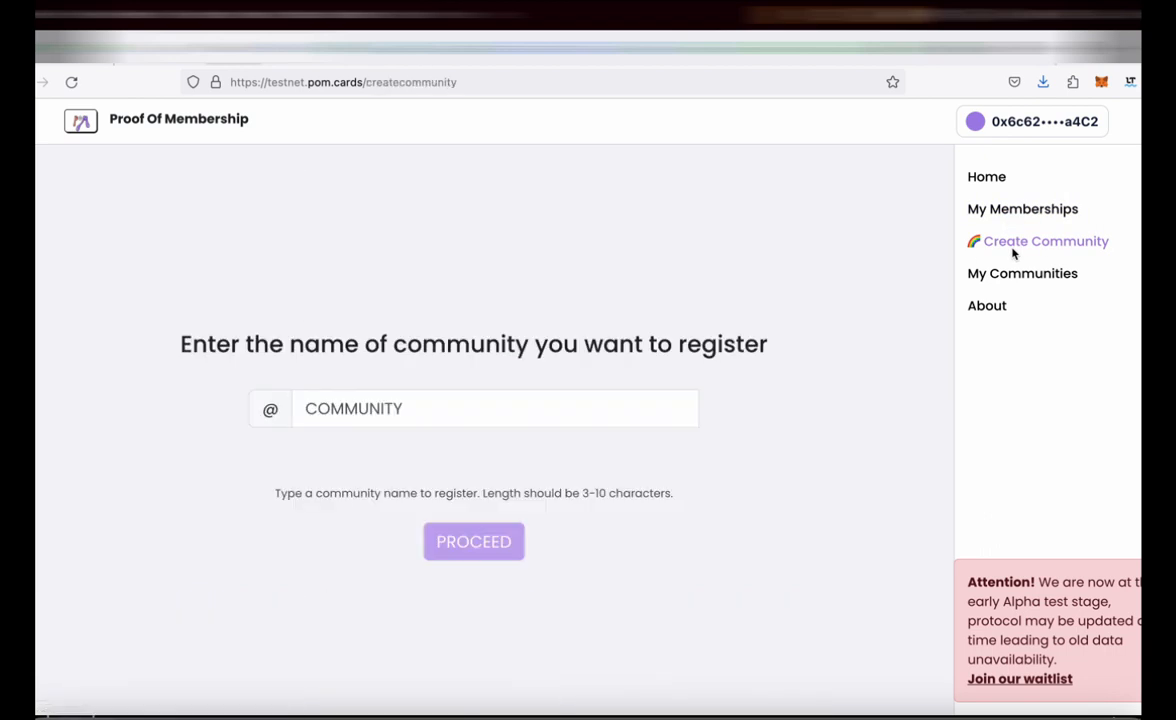
left_click(978, 312)
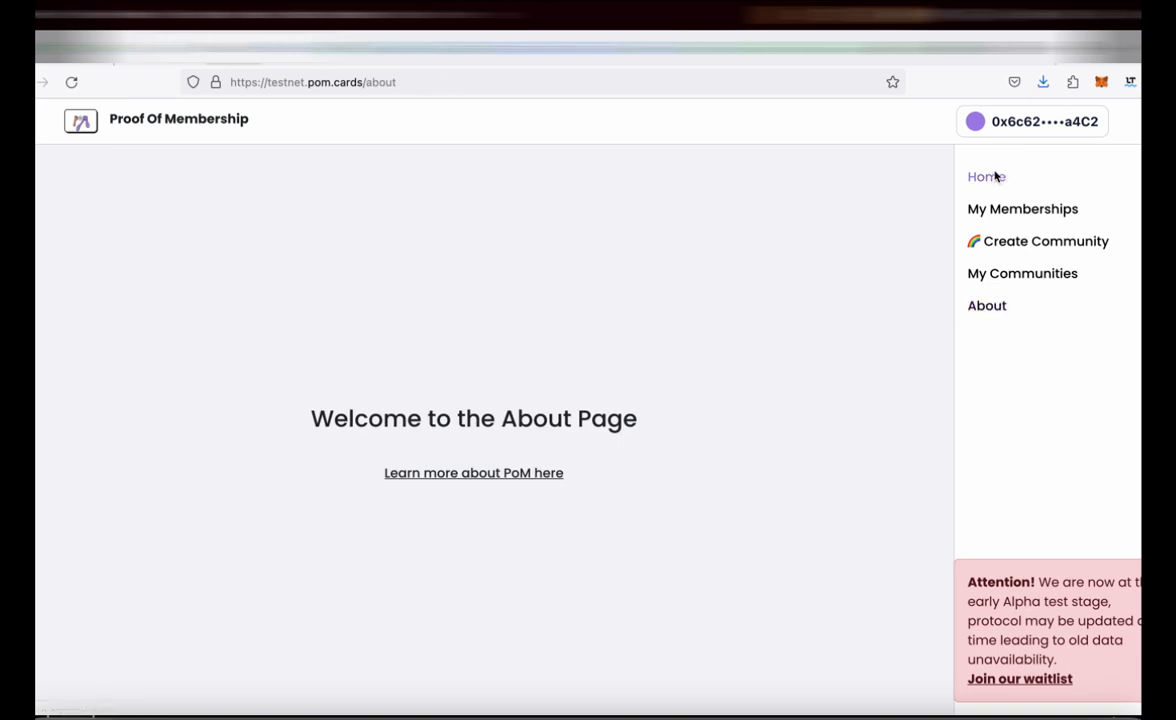
left_click(995, 177)
left_click(997, 210)
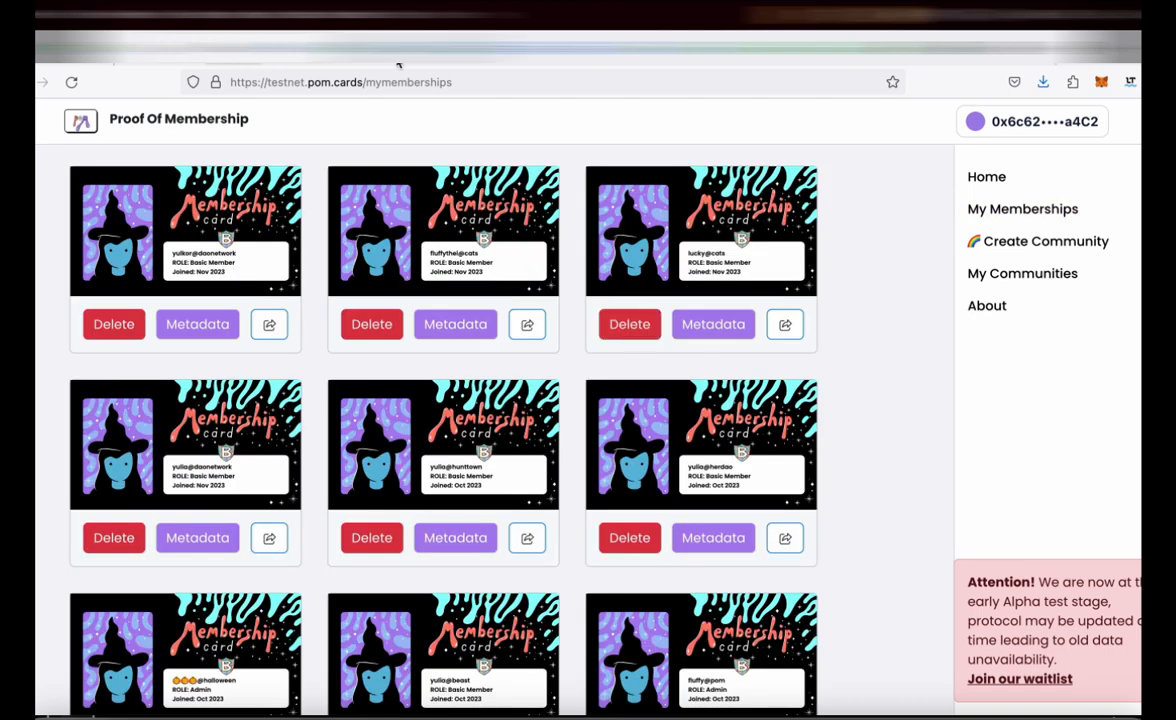
left_click(268, 323)
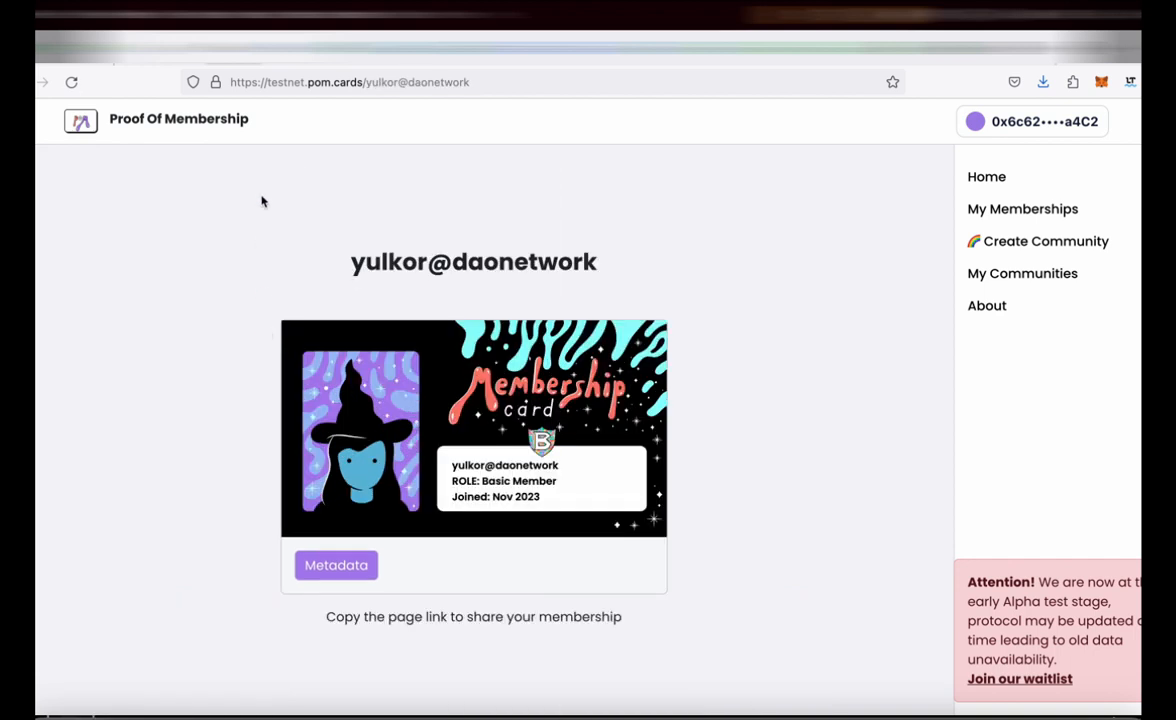